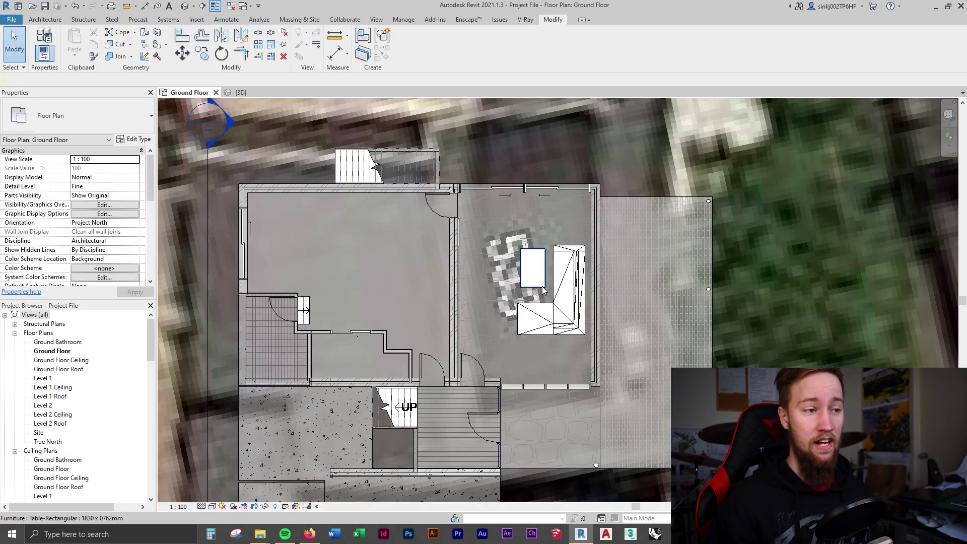
Isolate the rectangular table beside the sofa in a 3D view using a selection box, and deselect it
click(543, 290)
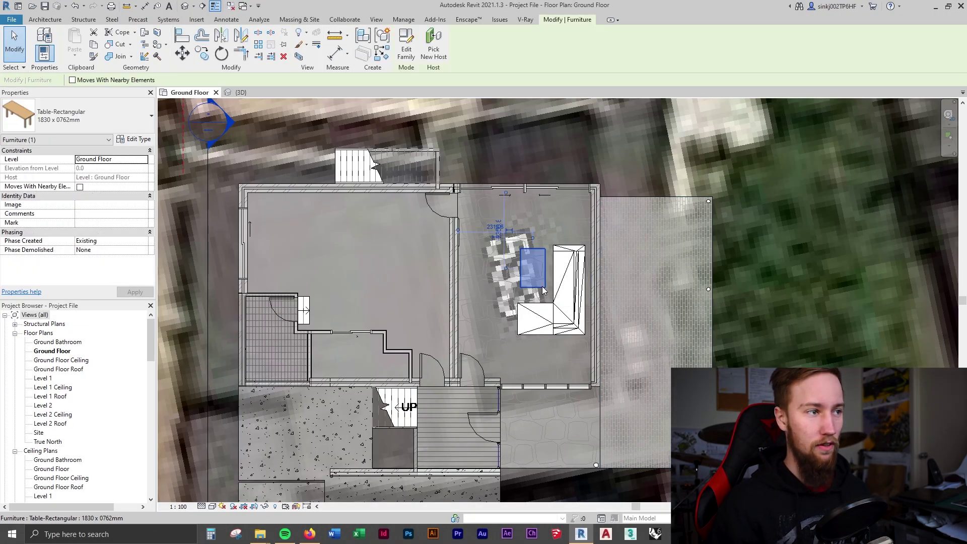
click(300, 58)
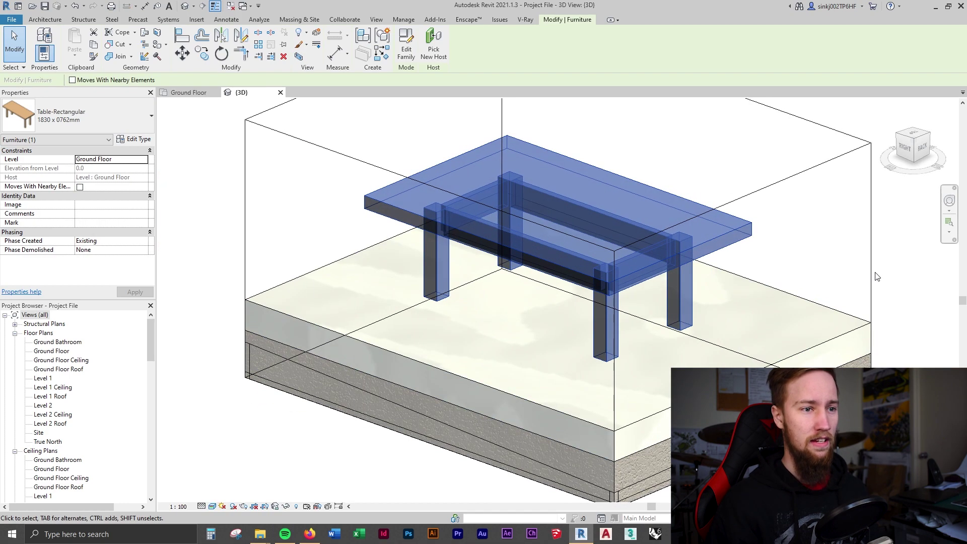
click(837, 295)
shift+middle_drag(838, 296, 806, 328)
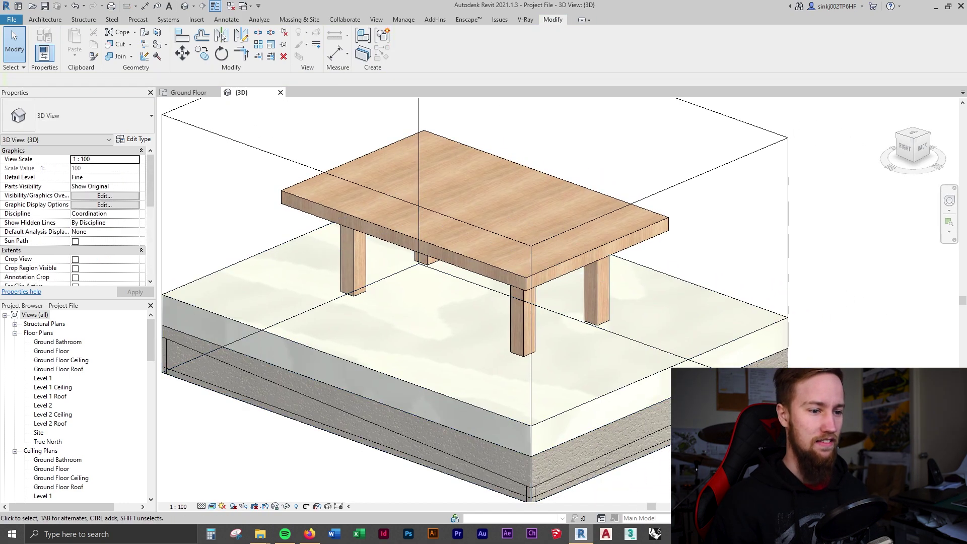
Switch to the table family and flex its types with a width of 1800, a height of 1600 and legs of 100
key(alt+Tab)
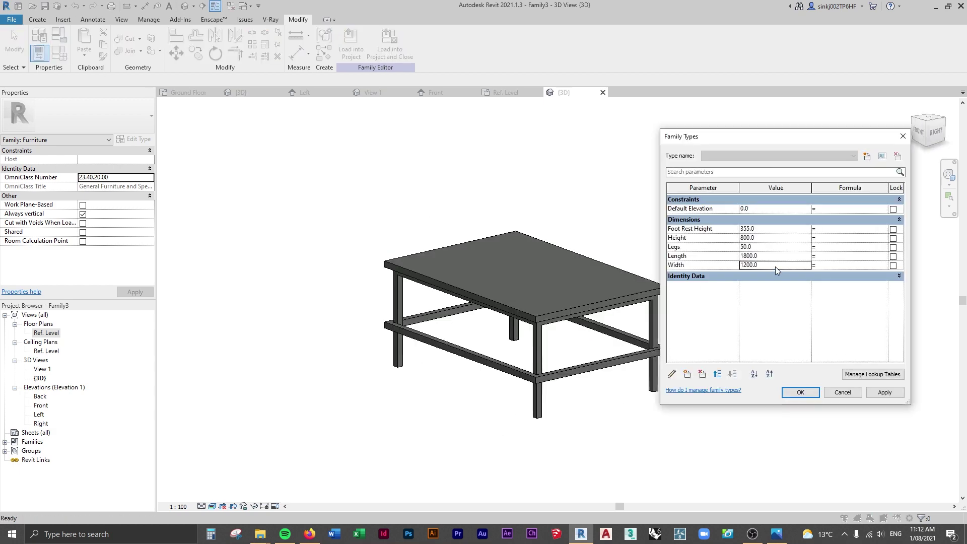
text(1800)
key(Return)
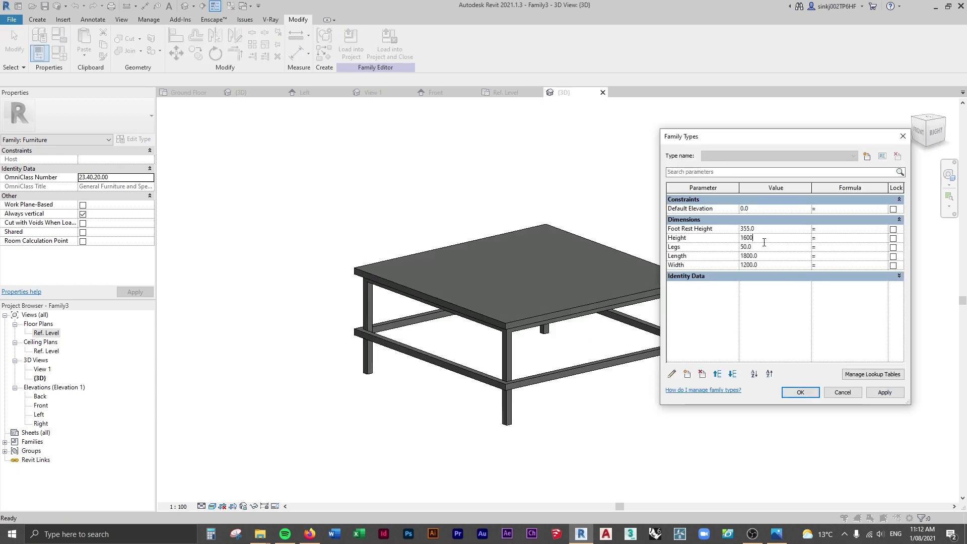
click(885, 392)
double_click(755, 247)
text(100)
click(885, 392)
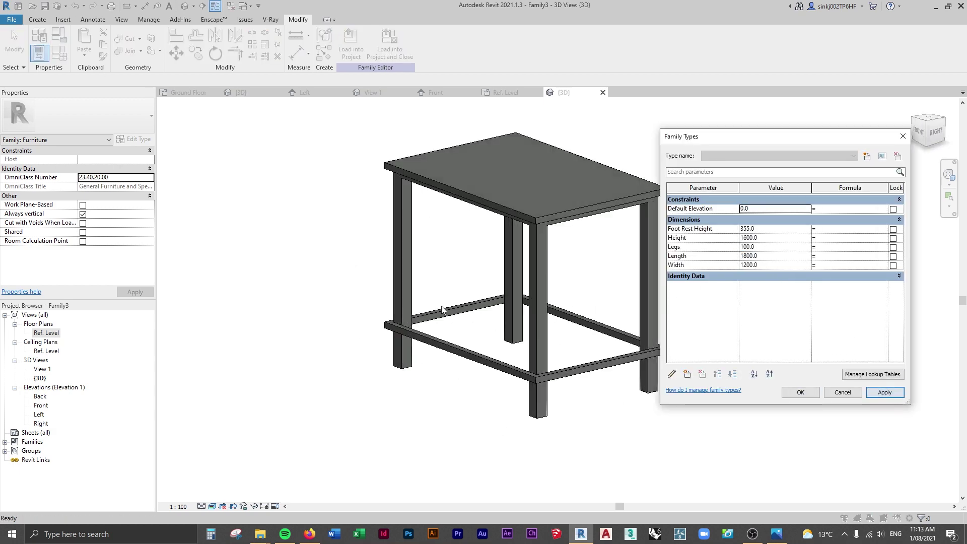
Set the table family's foot rest height to 800 and apply the family types
click(771, 227)
text(8)
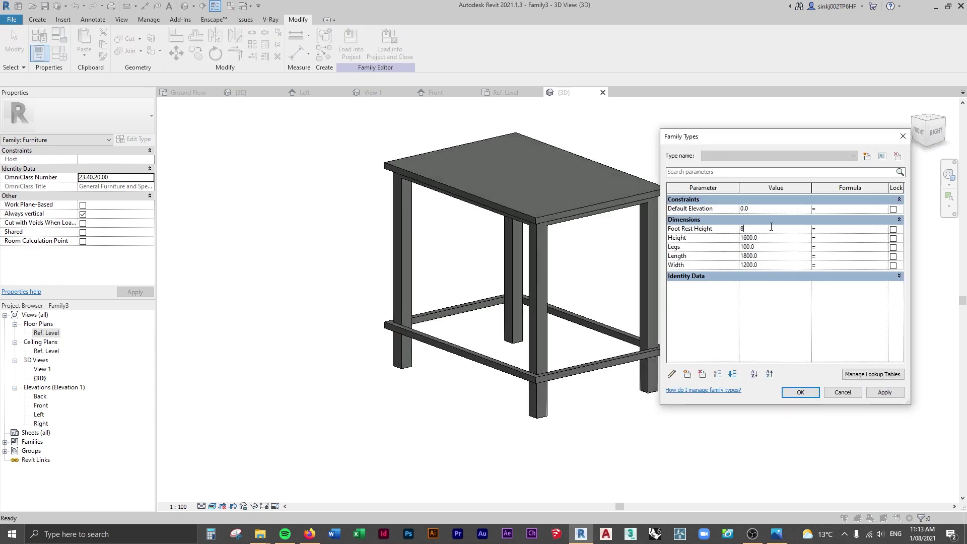
text(00)
click(800, 393)
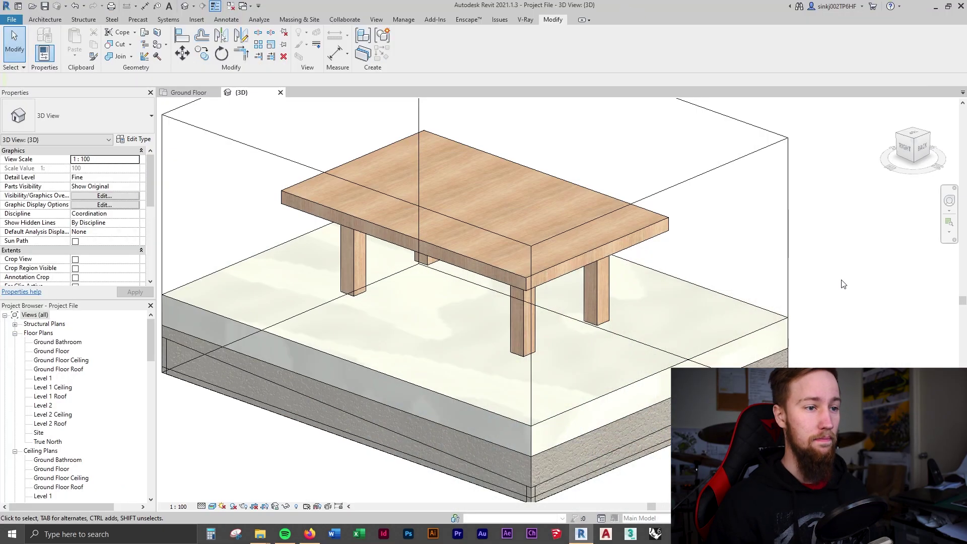
Create a new family from the Metric Furniture template in the English family templates folder
scroll(831, 280, down, 3)
click(727, 307)
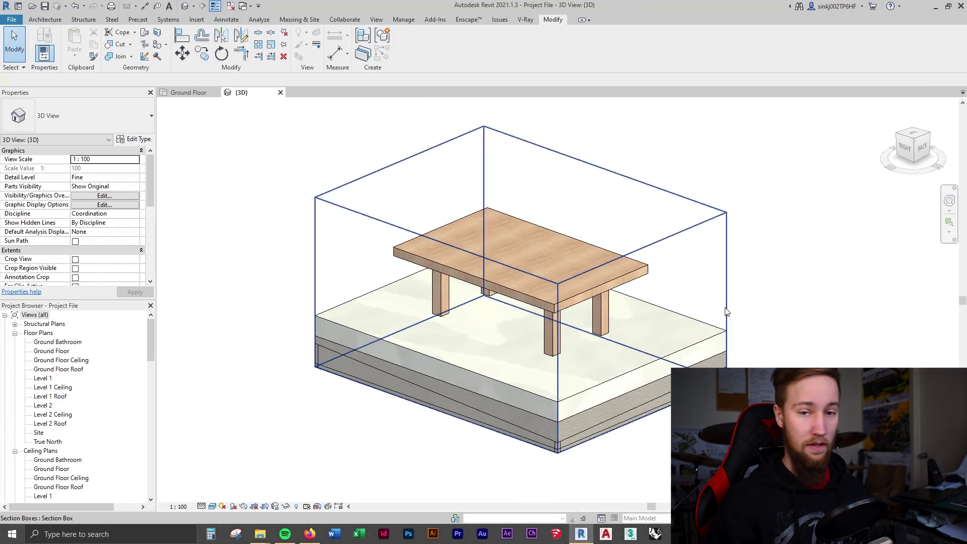
key(Escape)
click(11, 20)
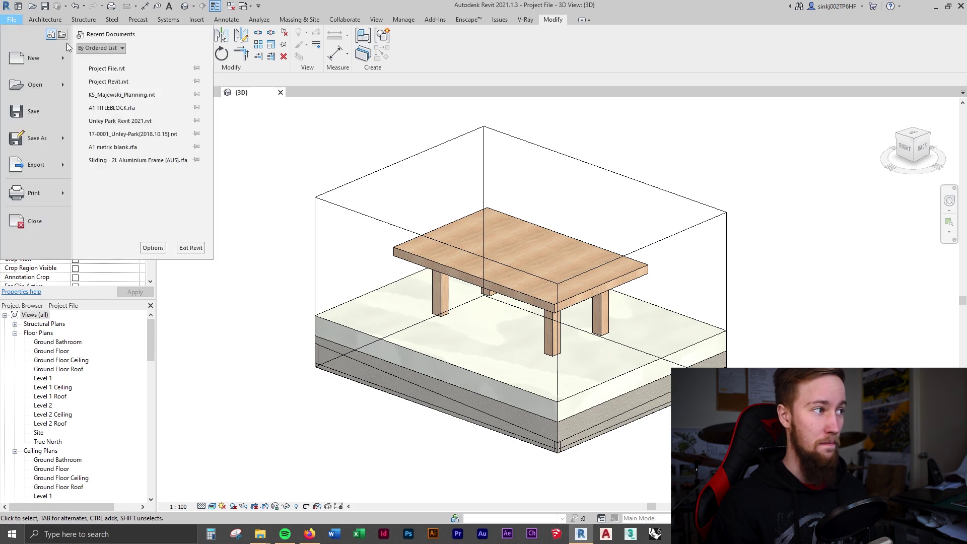
mouse_move(59, 65)
click(96, 80)
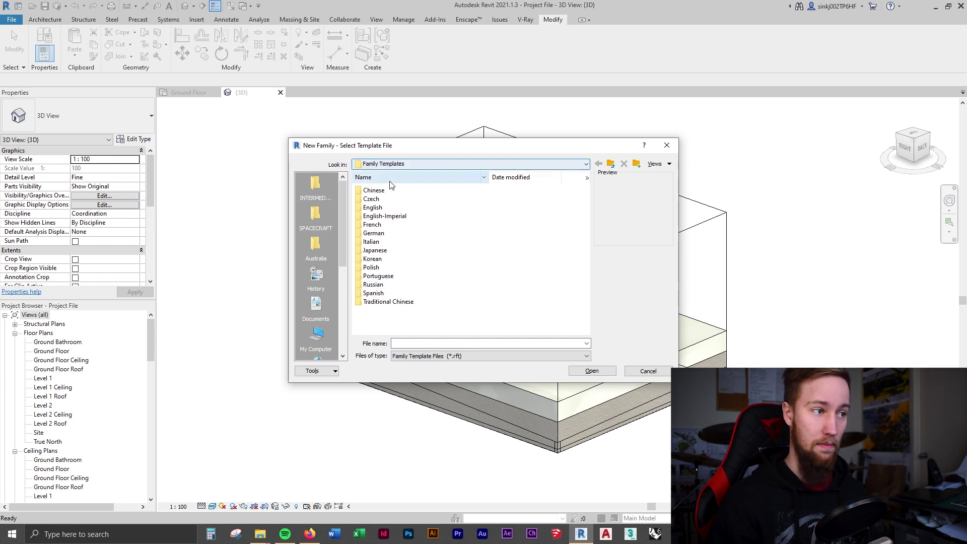
double_click(397, 209)
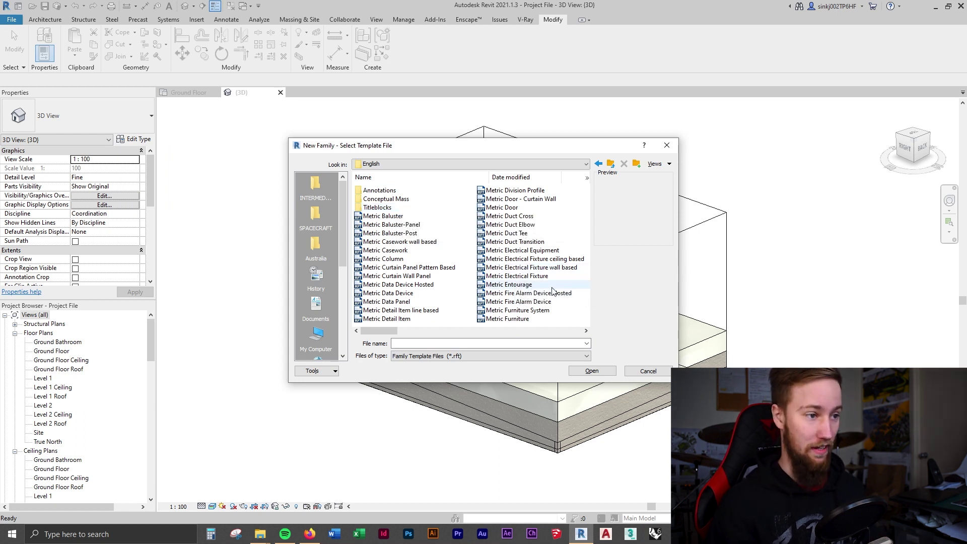
click(505, 319)
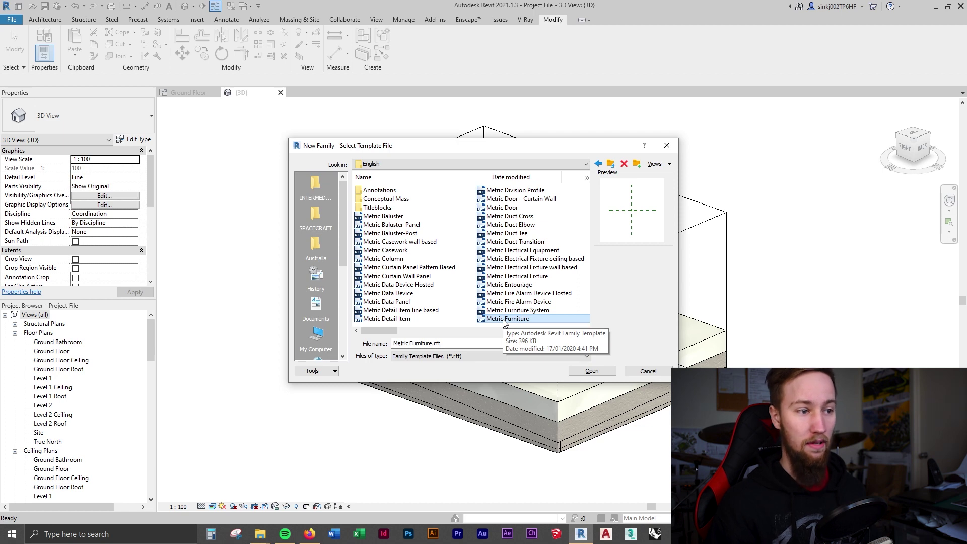
click(592, 370)
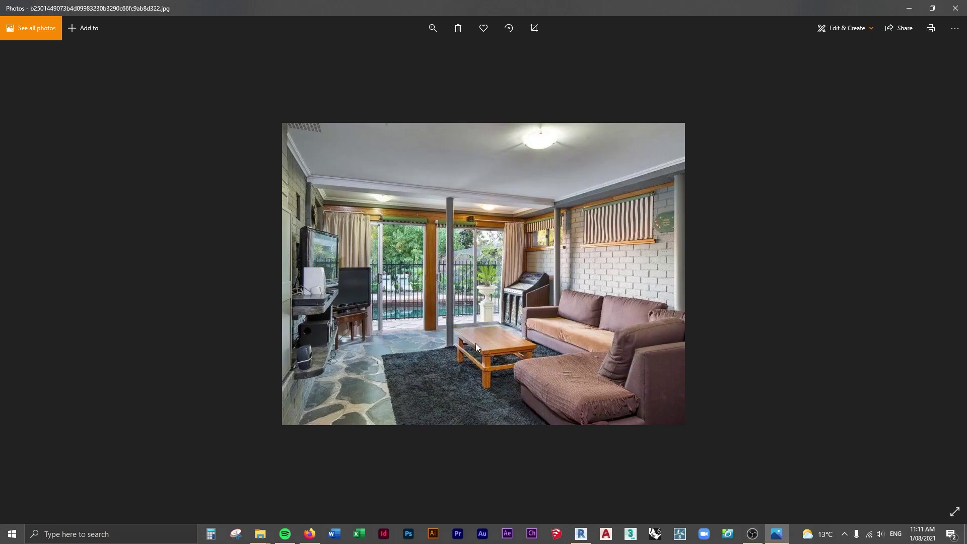
Examine the coffee table's shape in the living room reference photo and return to the new family's Ref. Level plan
ctrl+scroll(476, 342, up, 2)
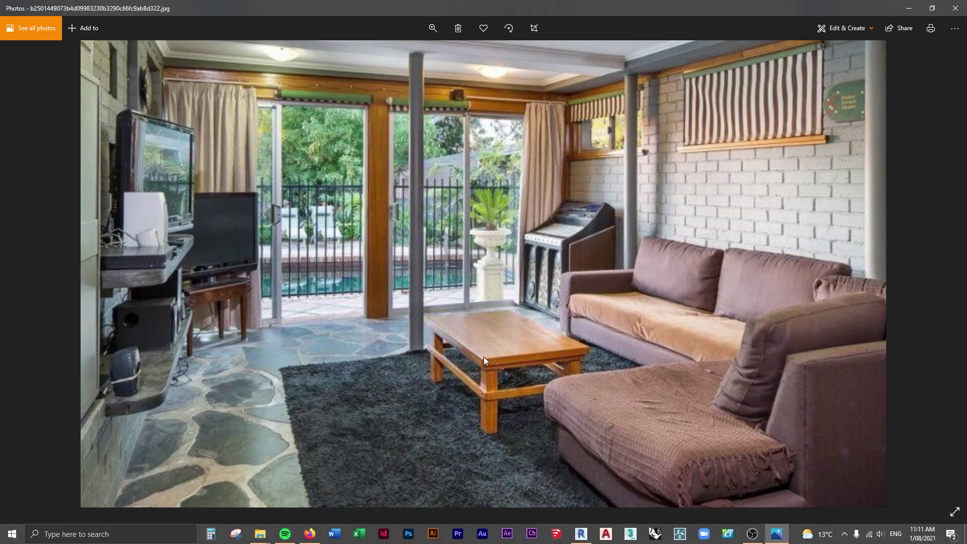
click(906, 8)
click(506, 92)
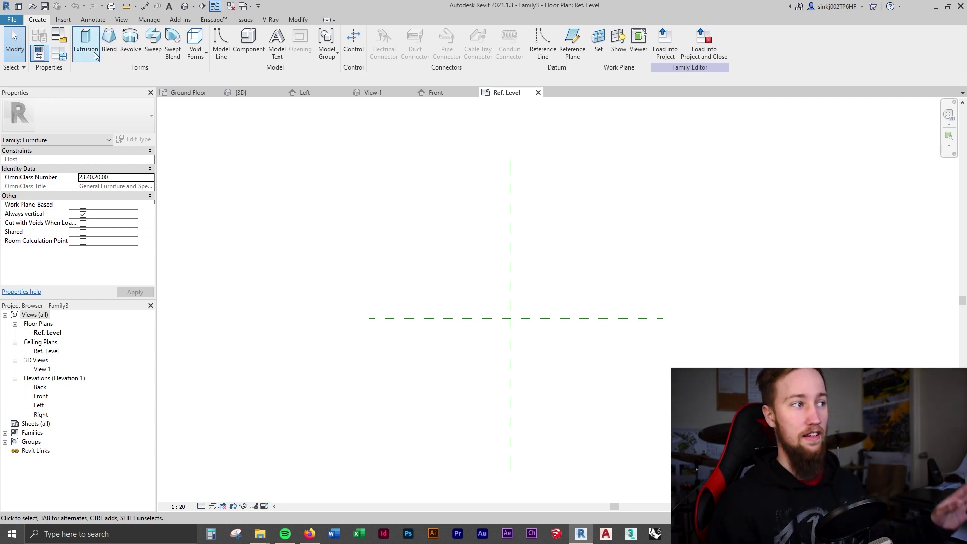
Draw four reference planes forming a rectangle around the two centre reference planes in the Ref. Level plan
click(572, 58)
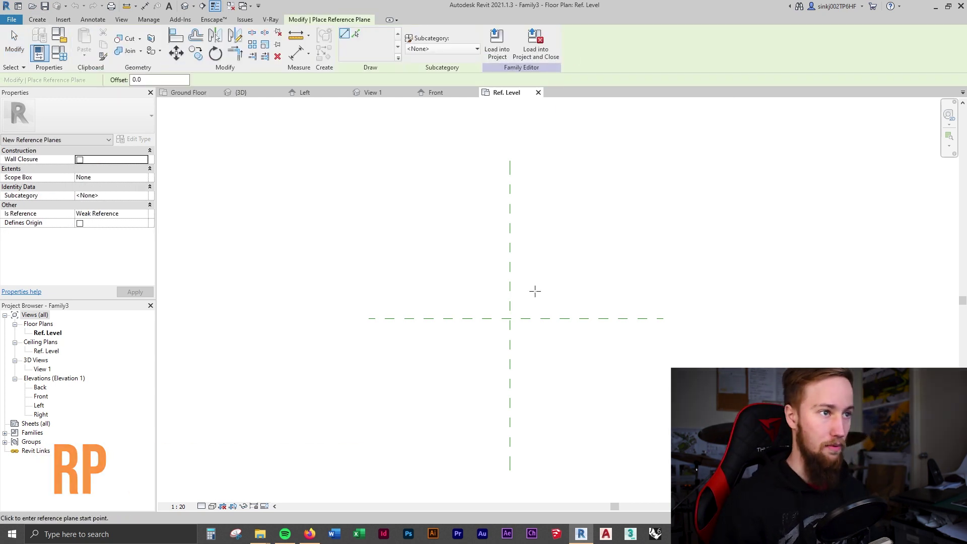
click(382, 213)
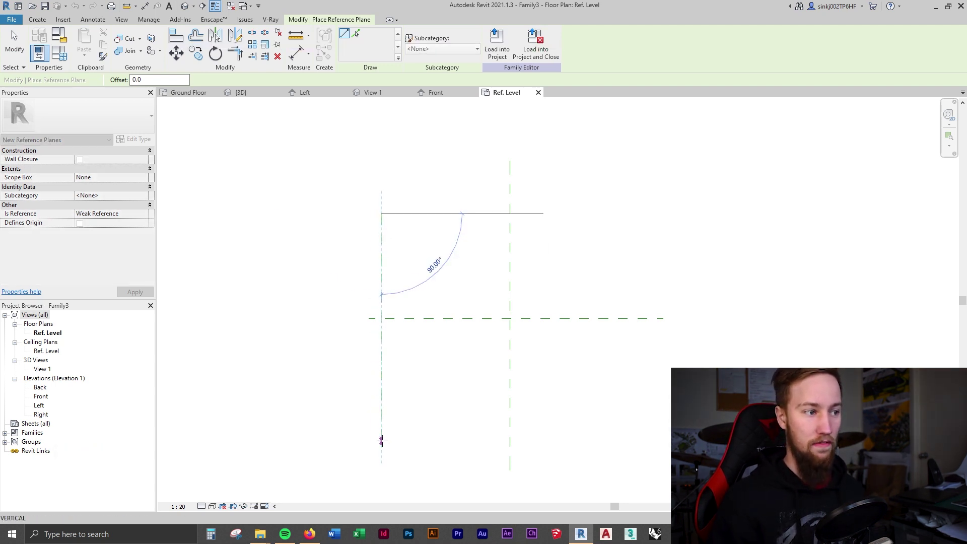
click(382, 440)
click(382, 440)
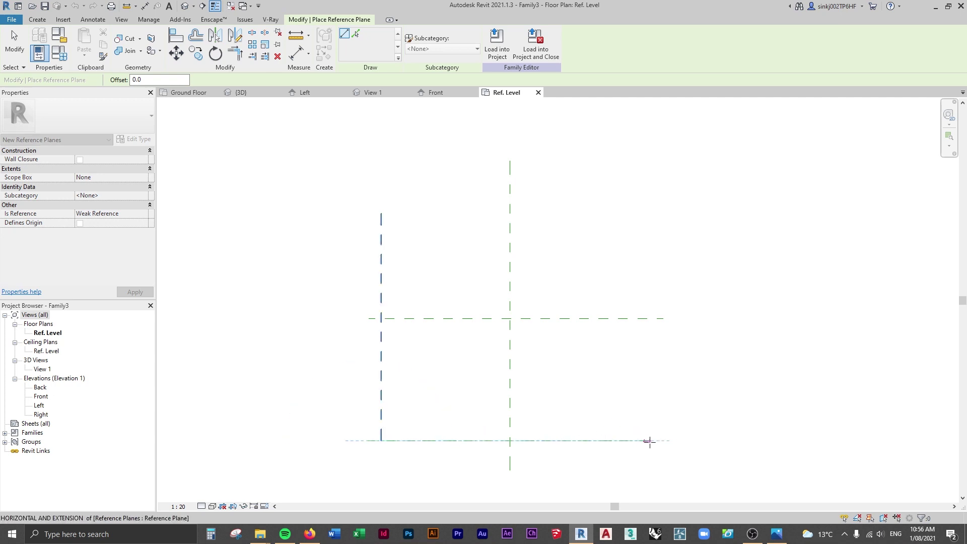
click(663, 441)
click(662, 453)
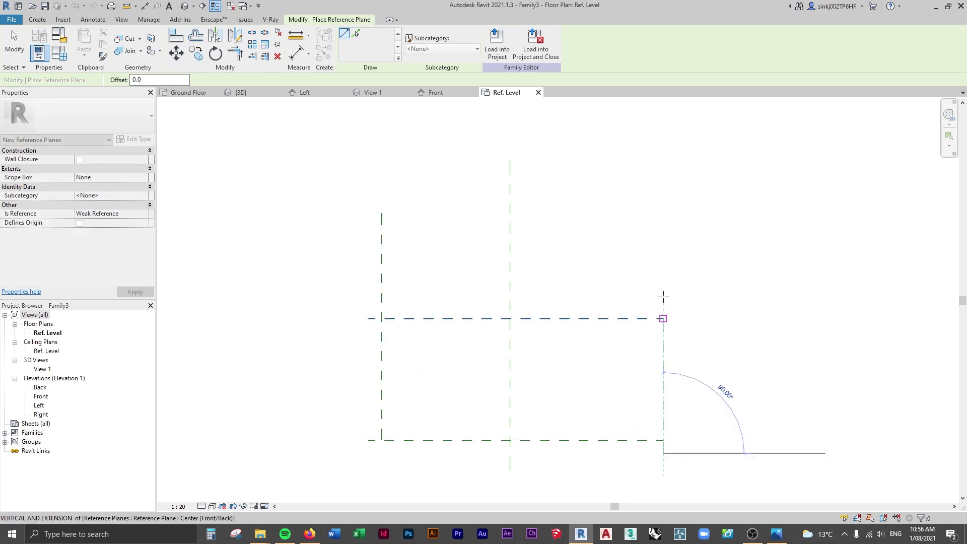
click(663, 212)
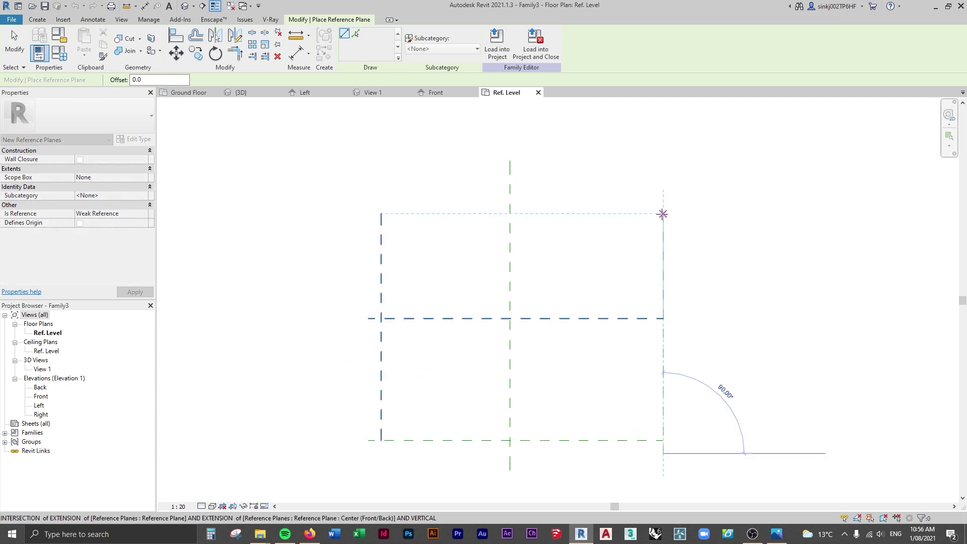
click(373, 214)
click(676, 213)
key(Escape)
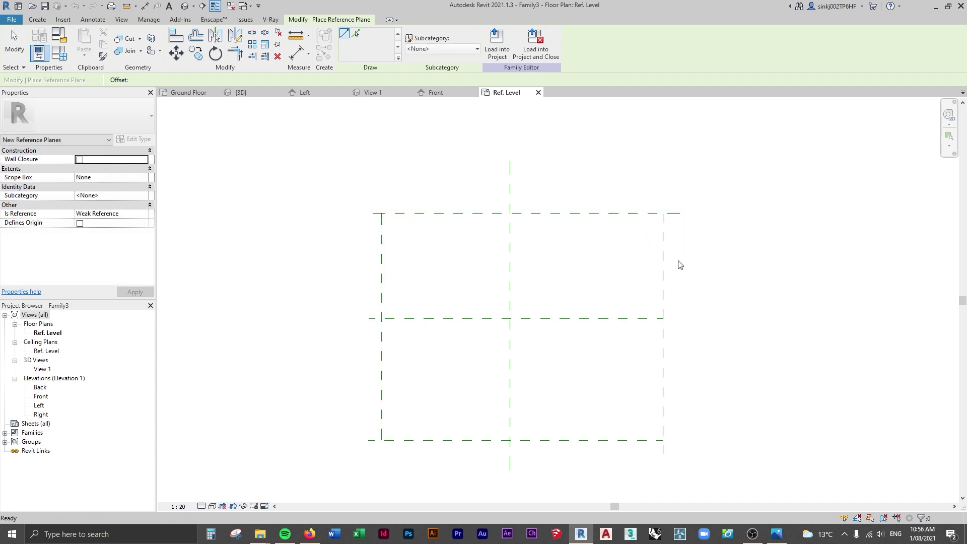
key(Escape)
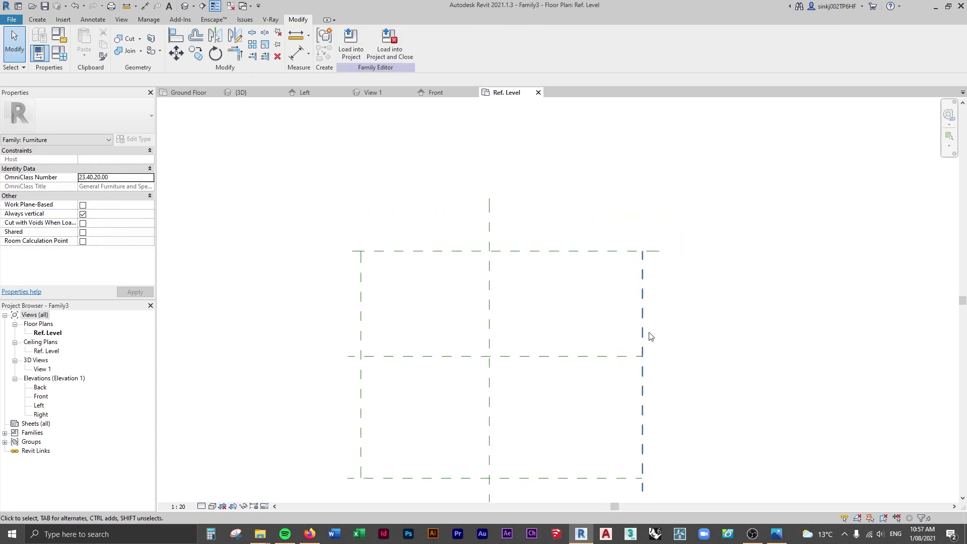
Dimension the three vertical reference planes in one string above the layout and make the spacing equal
middle_drag(715, 321, 717, 321)
middle_drag(758, 294, 760, 298)
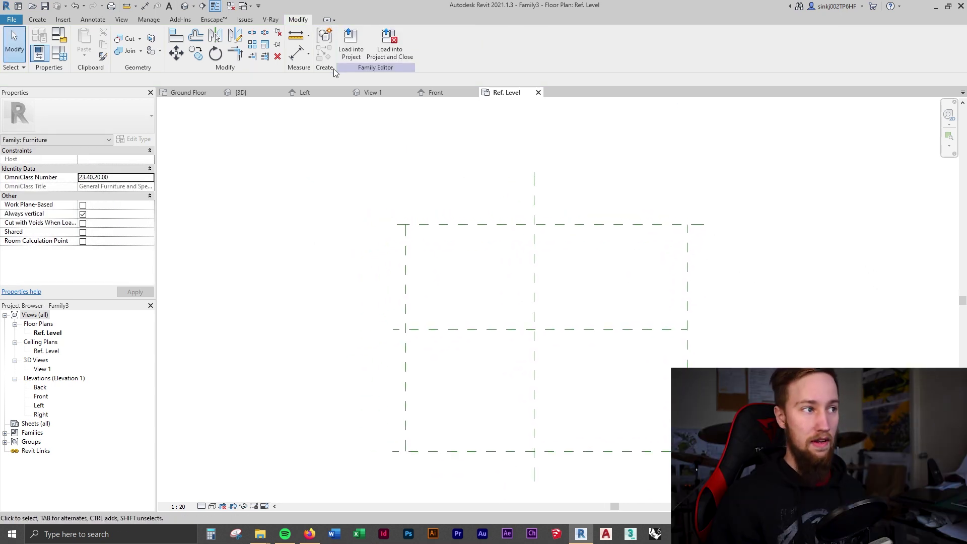
key(d)
key(i)
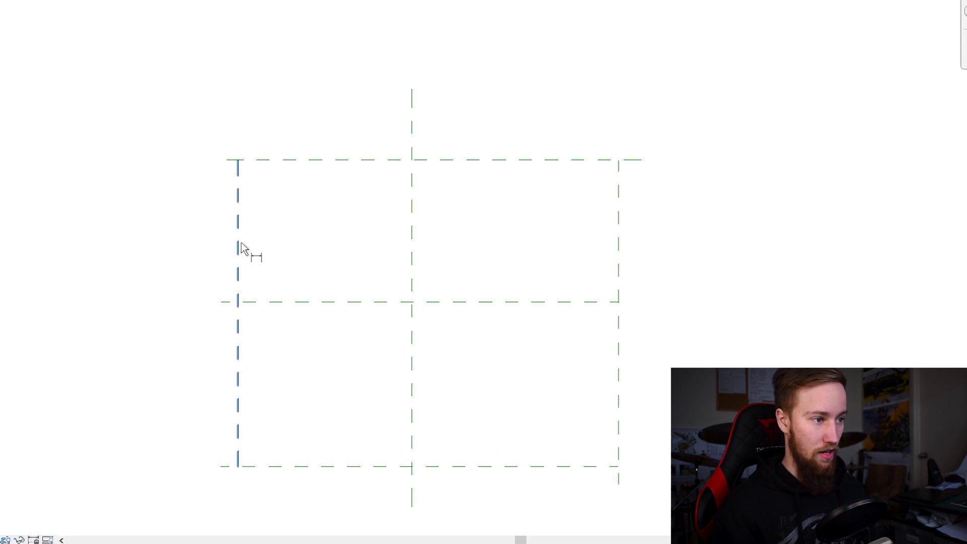
click(412, 249)
click(618, 249)
click(443, 96)
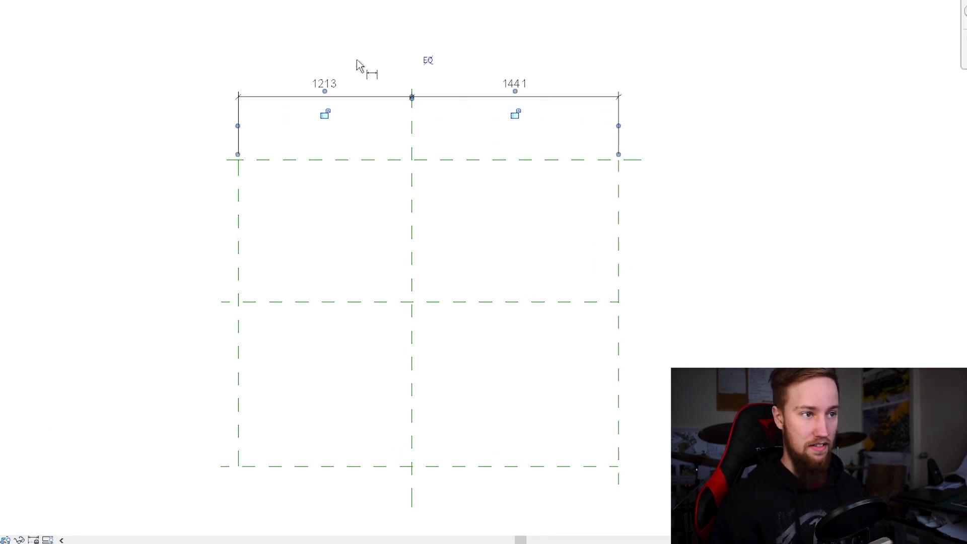
click(428, 61)
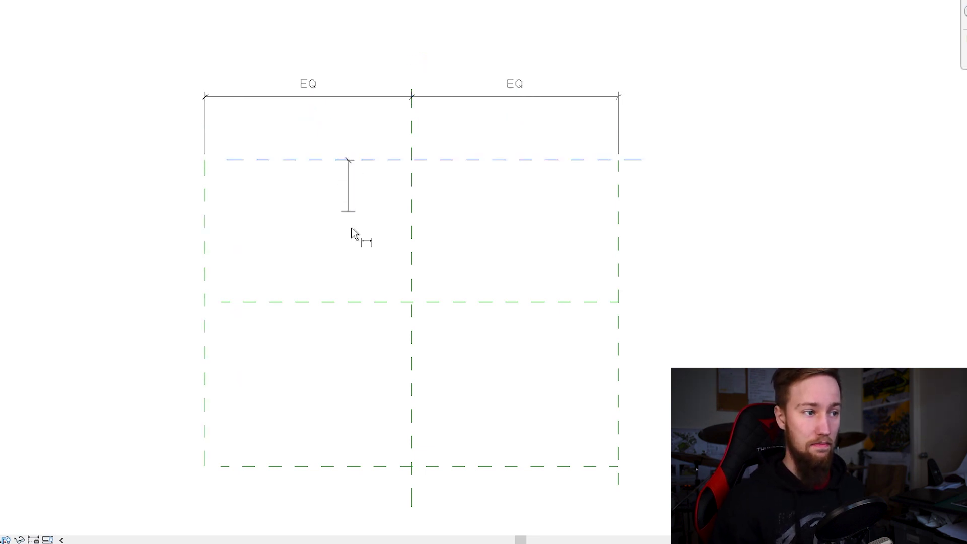
Dimension the three horizontal reference planes in one string beside the layout and make the spacing equal
click(358, 466)
click(110, 322)
click(147, 314)
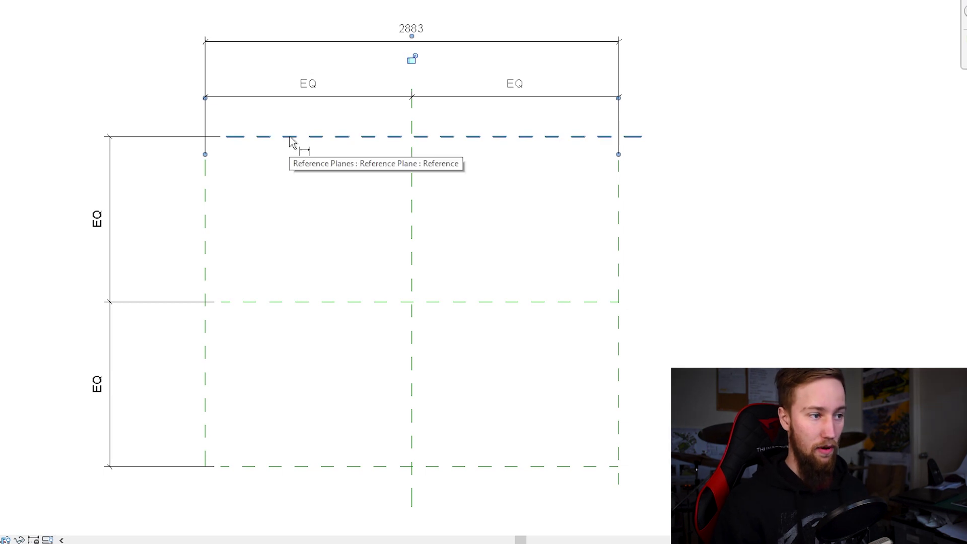
Place overall dimensions between the outer vertical planes and between the outer horizontal planes, outside the equality dimensions
key(Escape)
click(293, 465)
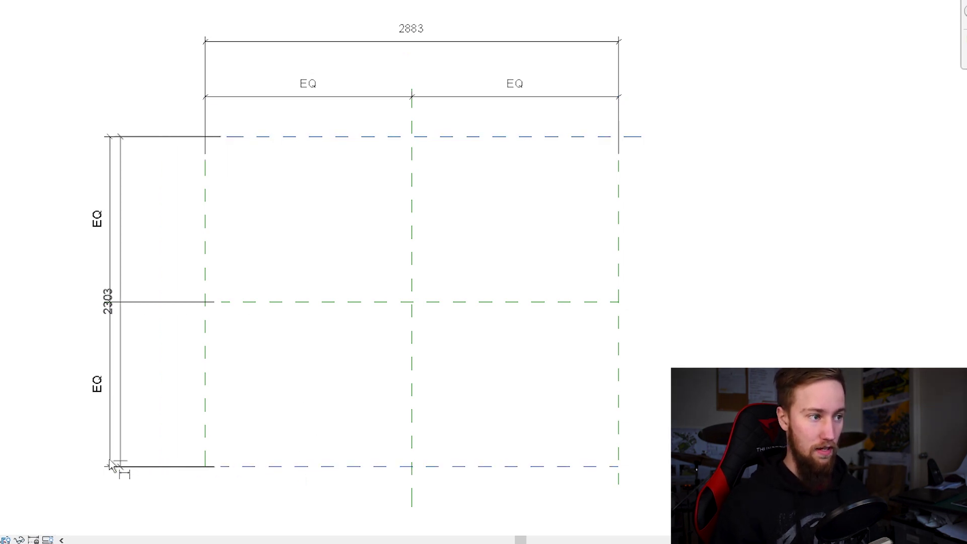
click(49, 437)
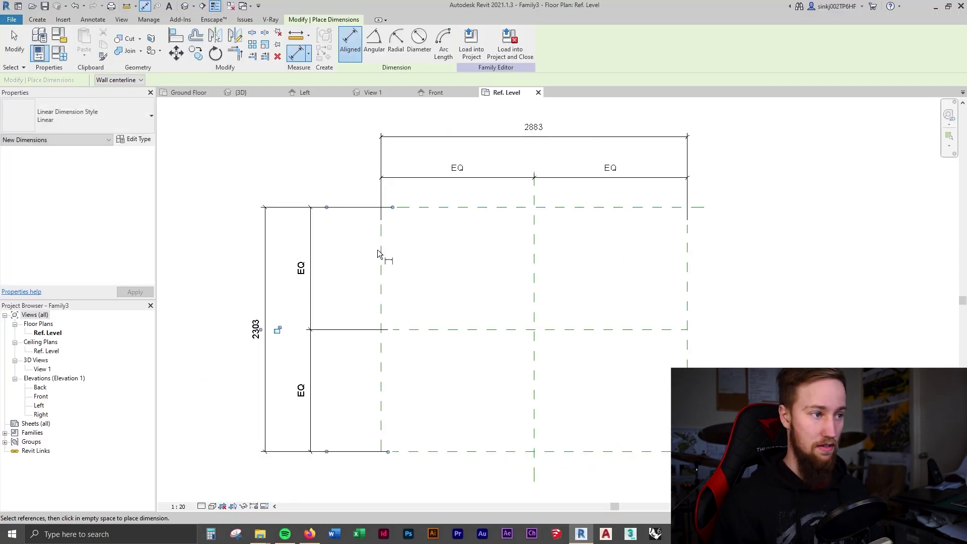
key(Escape)
Label the overall dimension between the outer vertical planes with a new family type parameter named Length
click(557, 143)
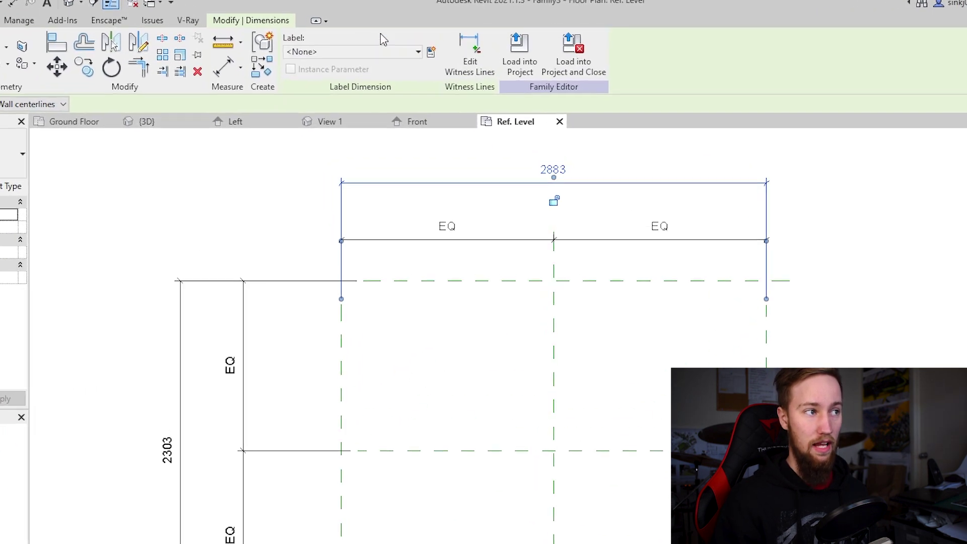
click(422, 57)
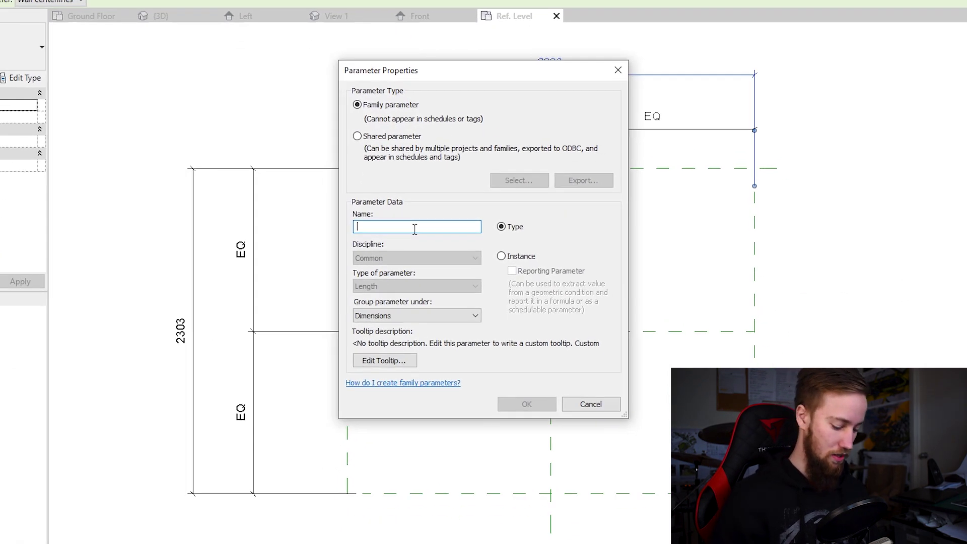
text(Length)
key(Return)
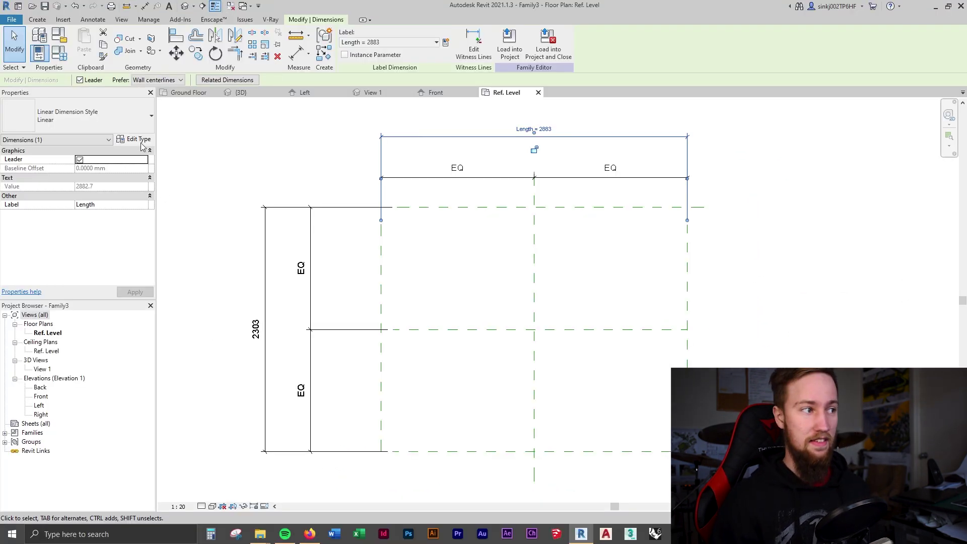
Inspect the Dimensions group in the type properties of the Table-Rectangular 1830 x 0762mm family
click(137, 141)
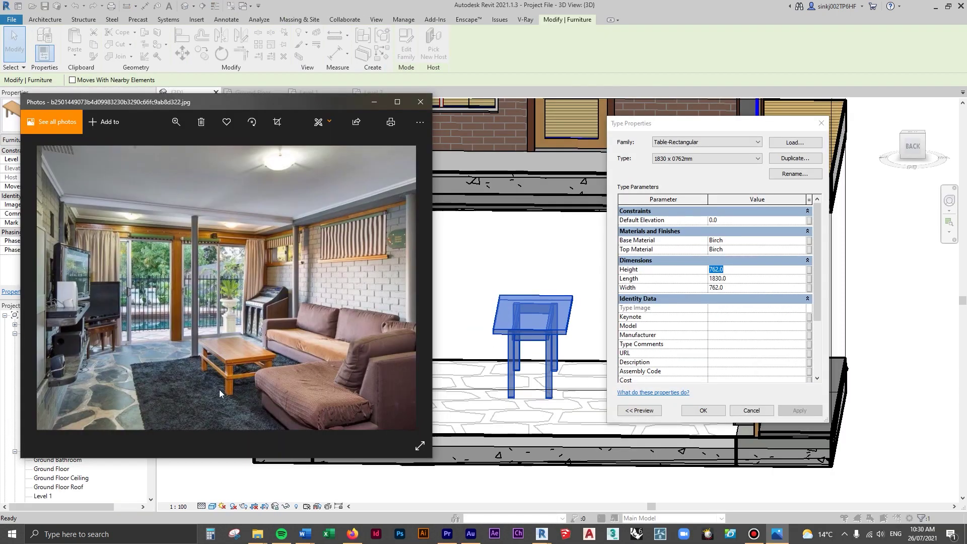
click(739, 270)
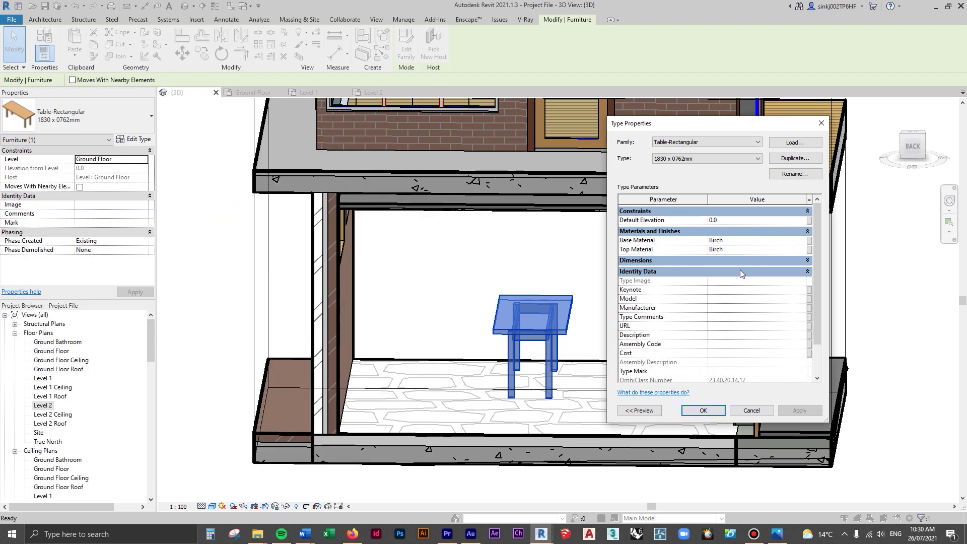
Expand the Dimensions group of the example table type to review its size parameters, and return to the coffee table family's plan
click(727, 258)
click(730, 270)
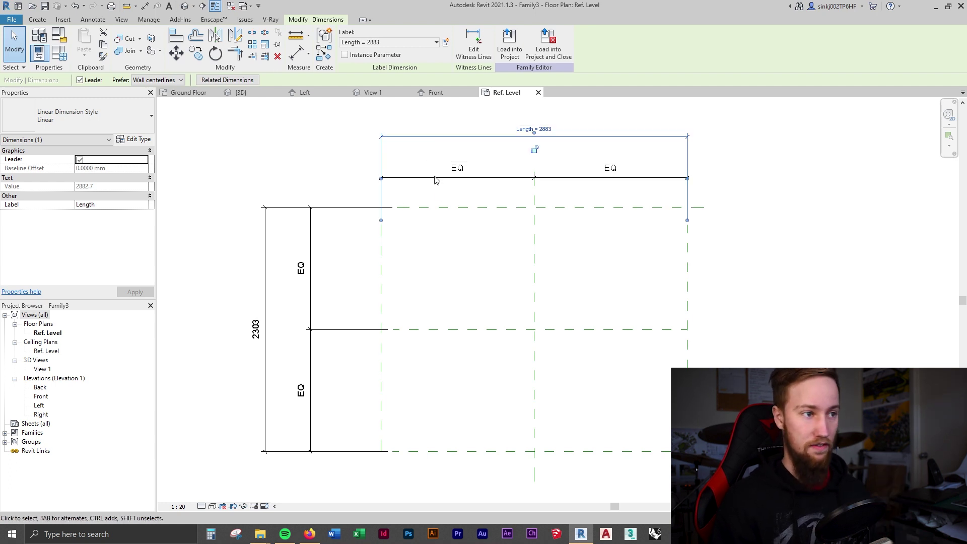
middle_drag(512, 193, 509, 215)
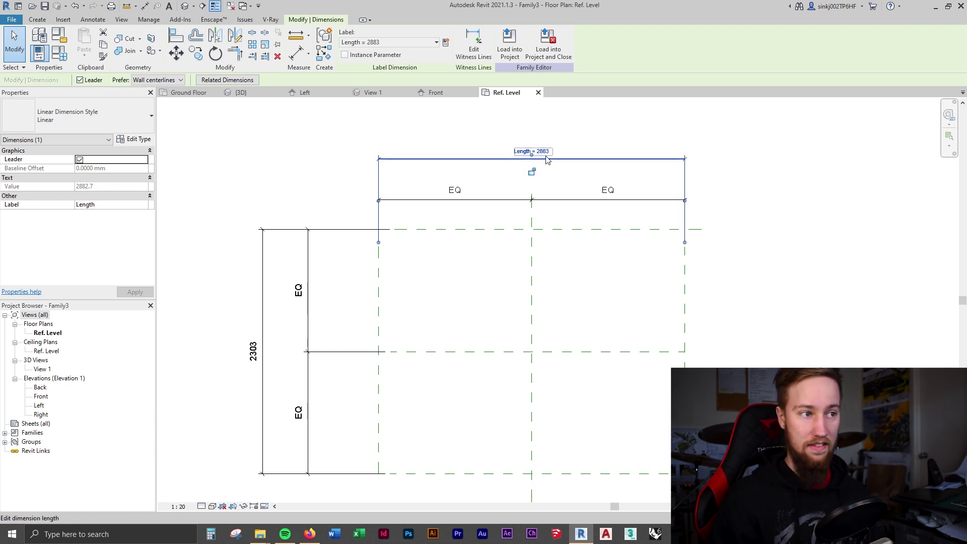
click(454, 285)
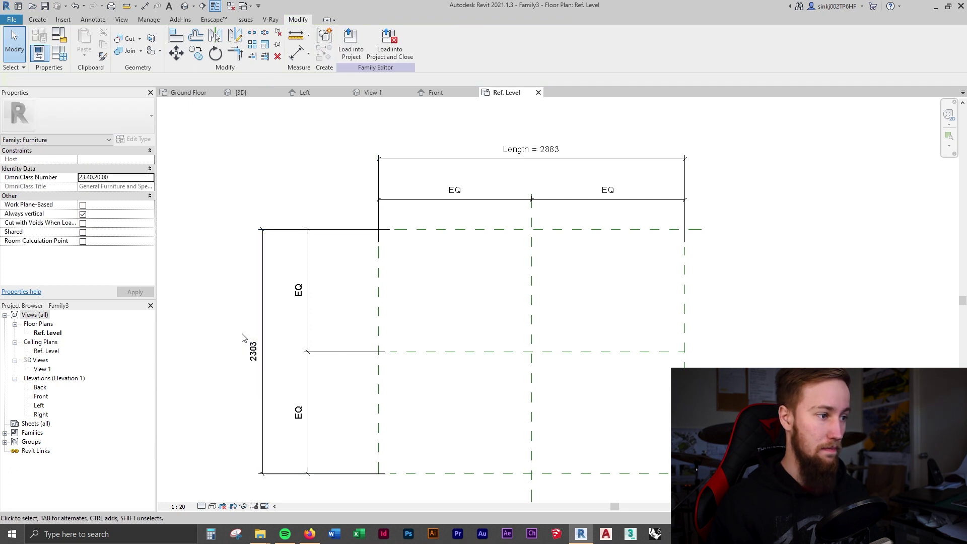
Label the overall dimension between the outer horizontal reference planes with a new family type parameter named Width
click(263, 302)
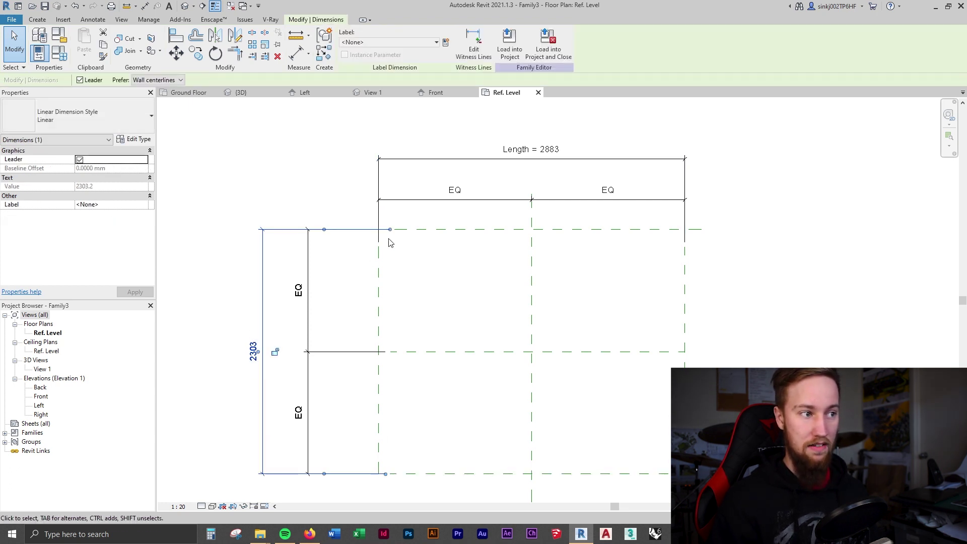
click(307, 300)
click(284, 307)
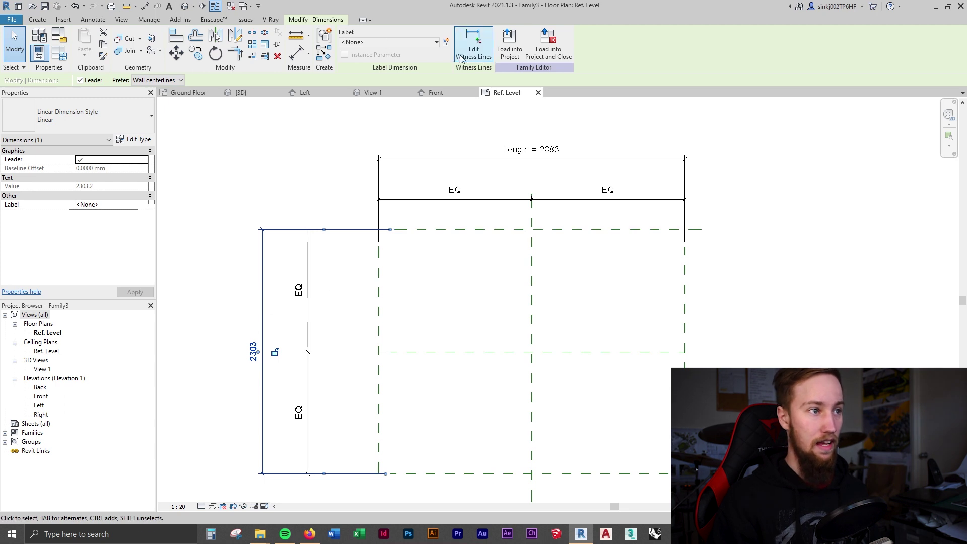
click(446, 43)
text(W)
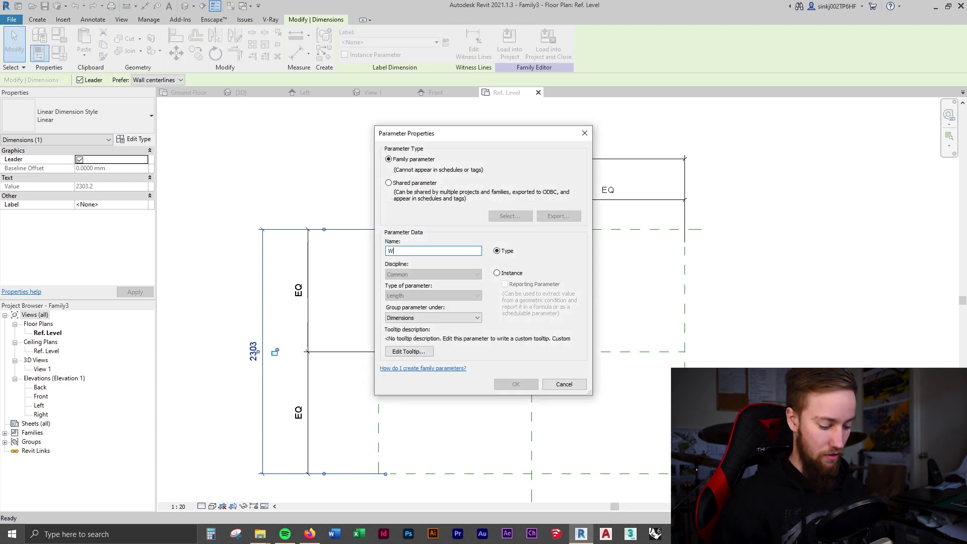
text(idth)
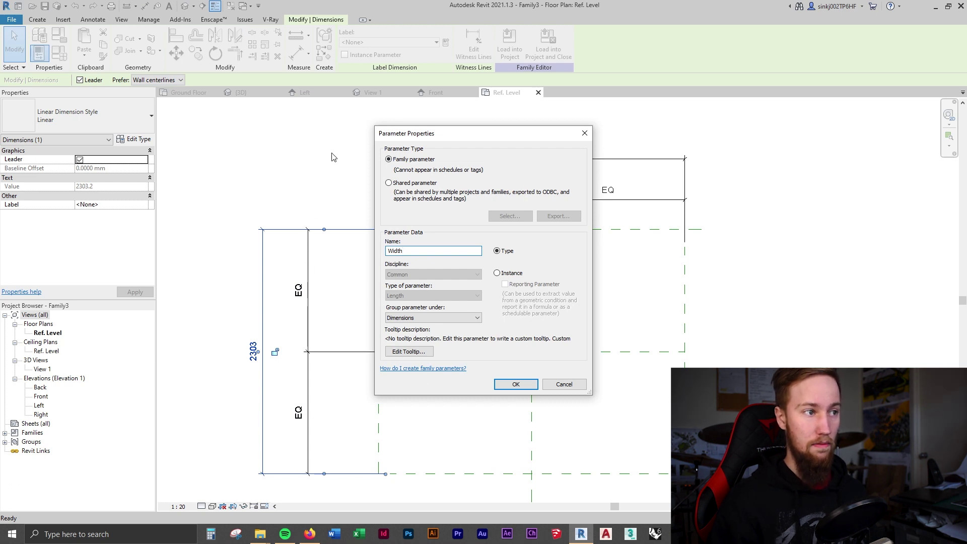
key(Return)
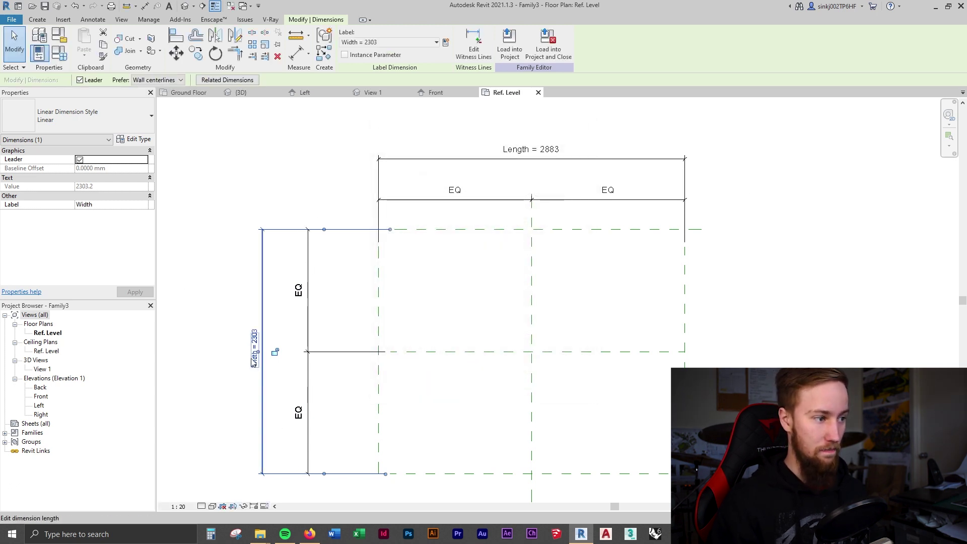
click(241, 274)
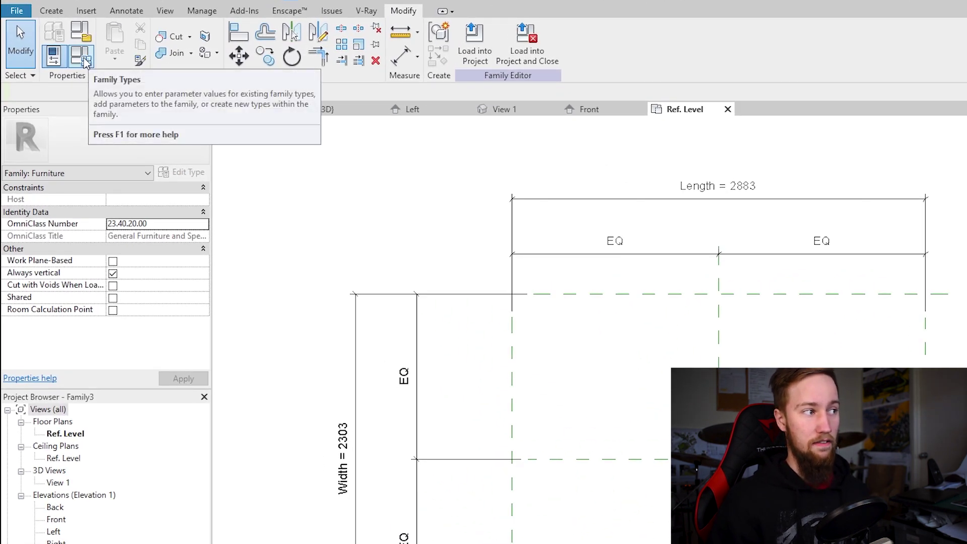
Set the family's Length parameter to 2000 and its Width parameter to 1200, and apply the values
click(82, 58)
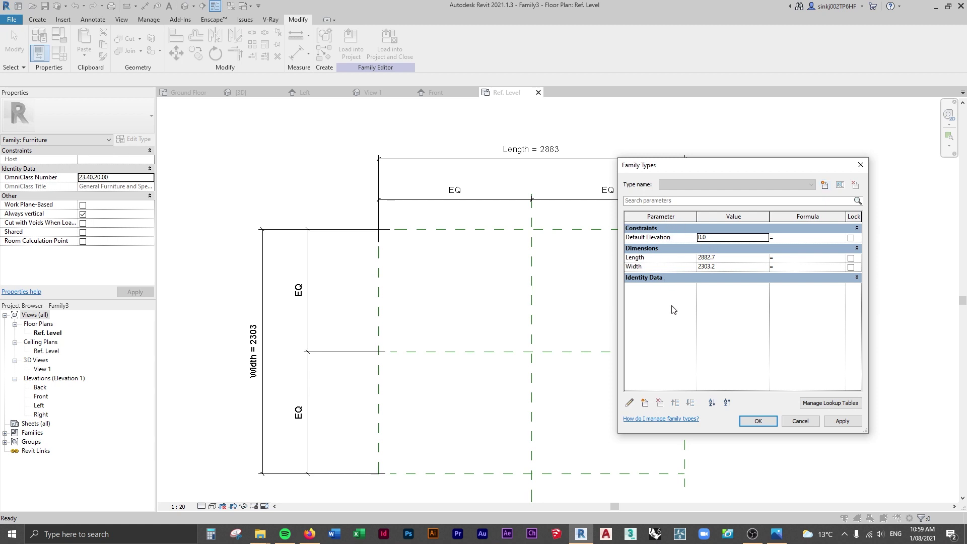
click(744, 257)
click(736, 267)
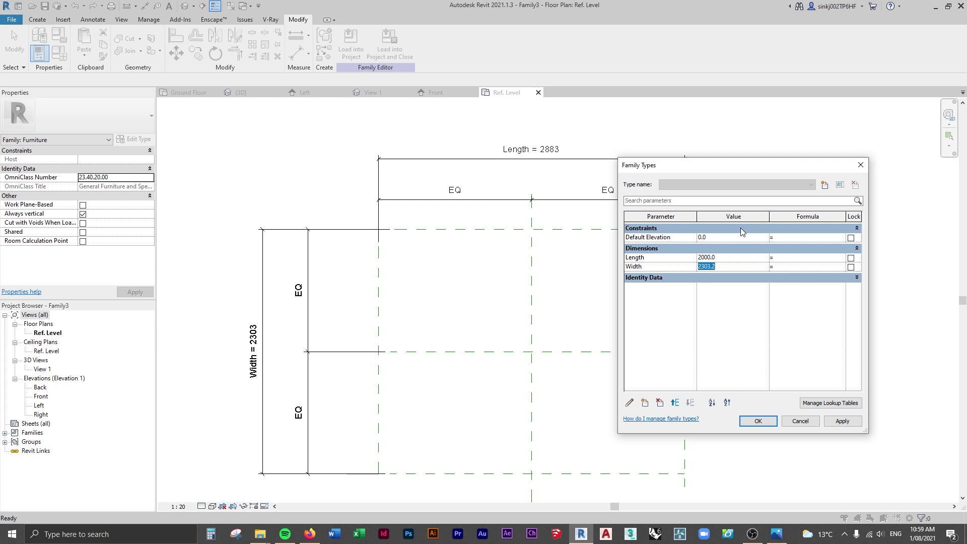
click(855, 422)
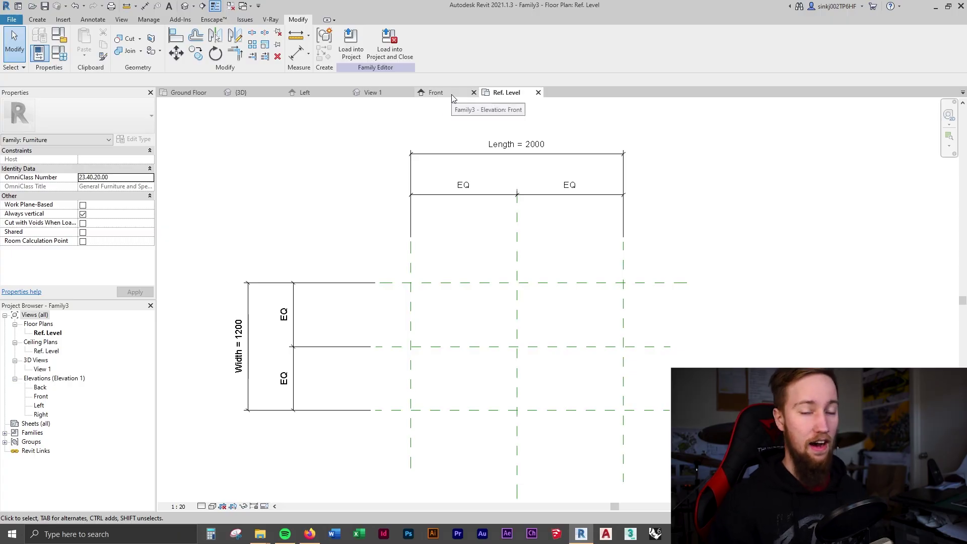
In the Front elevation, draw a horizontal reference plane across the three vertical planes, about 999 mm above Ref. Level
click(40, 396)
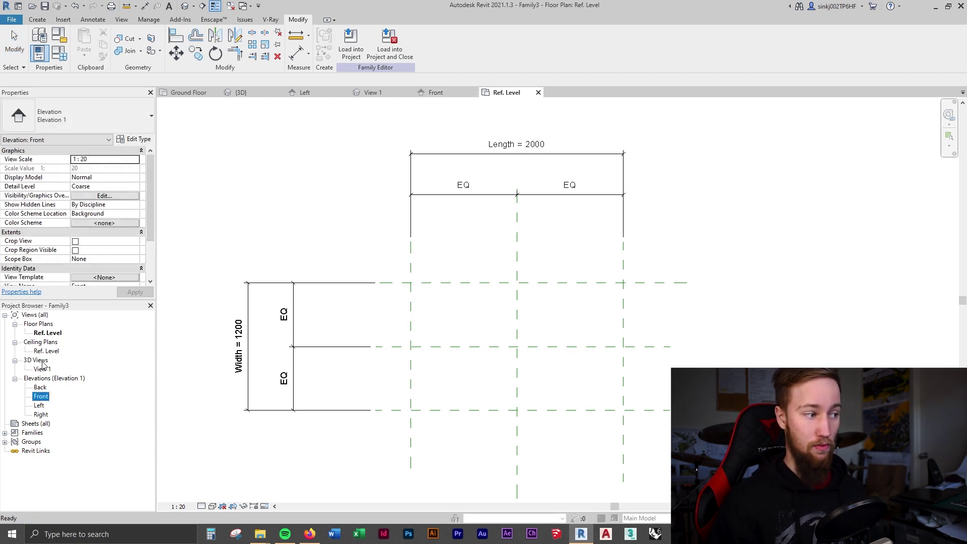
double_click(41, 396)
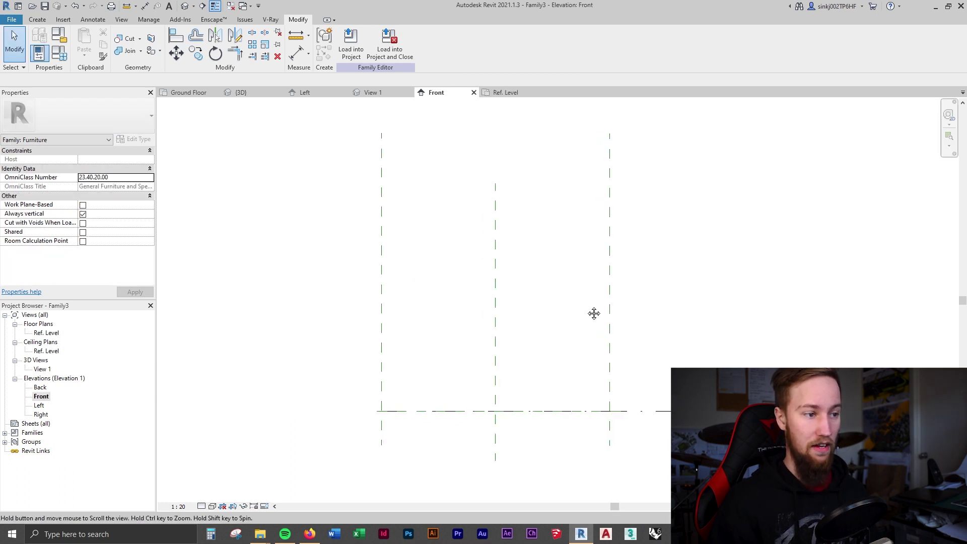
key(r)
key(p)
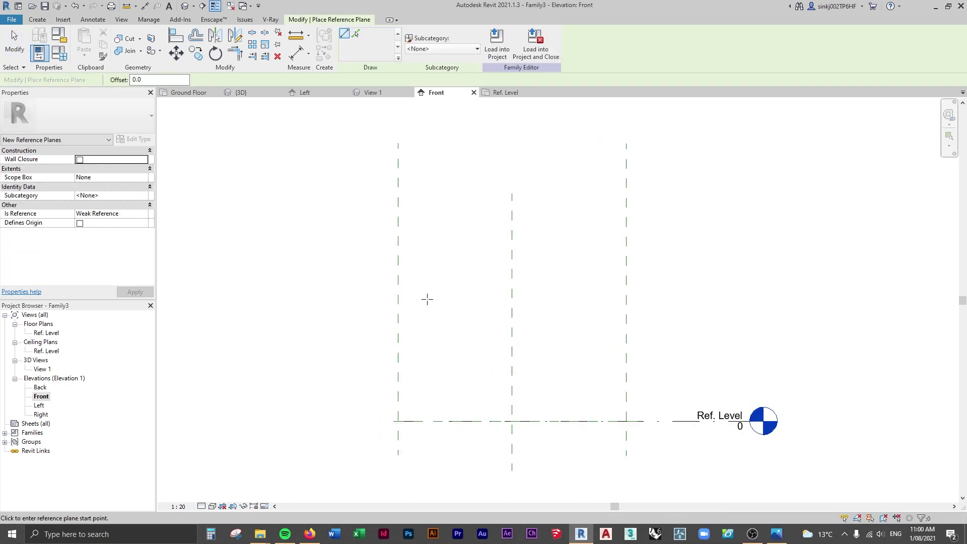
click(388, 306)
click(656, 307)
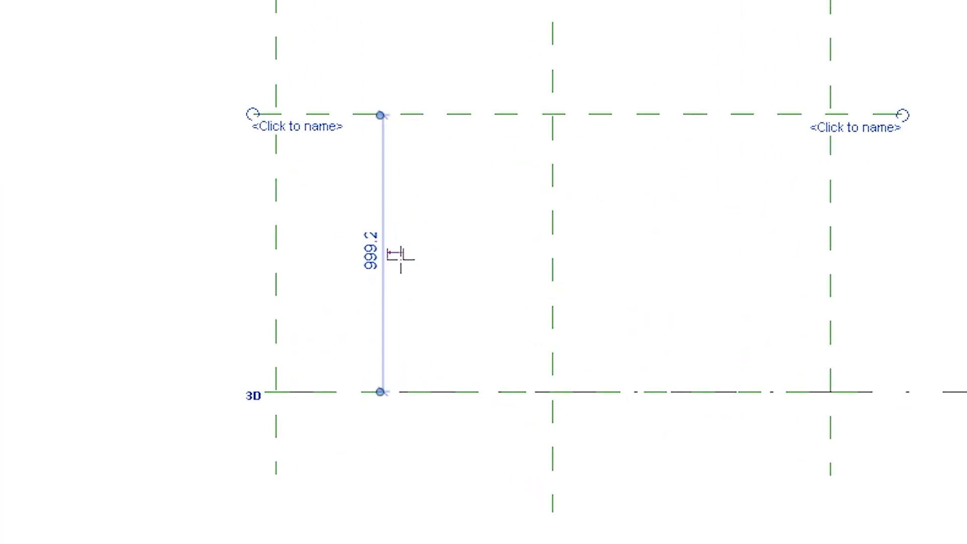
Dimension the new plane from Ref. Level beside the outer vertical plane and label it with a new family type parameter named Height
click(400, 255)
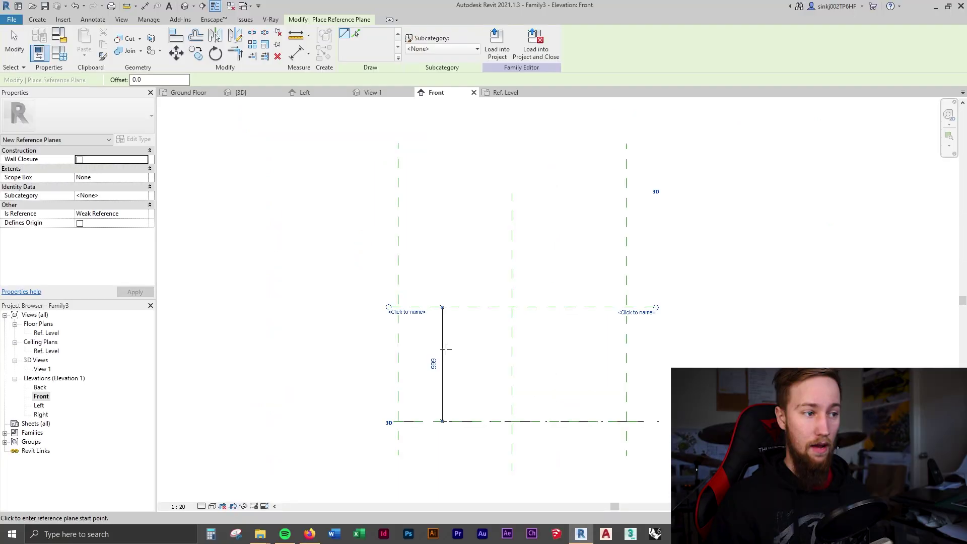
drag(445, 349, 362, 350)
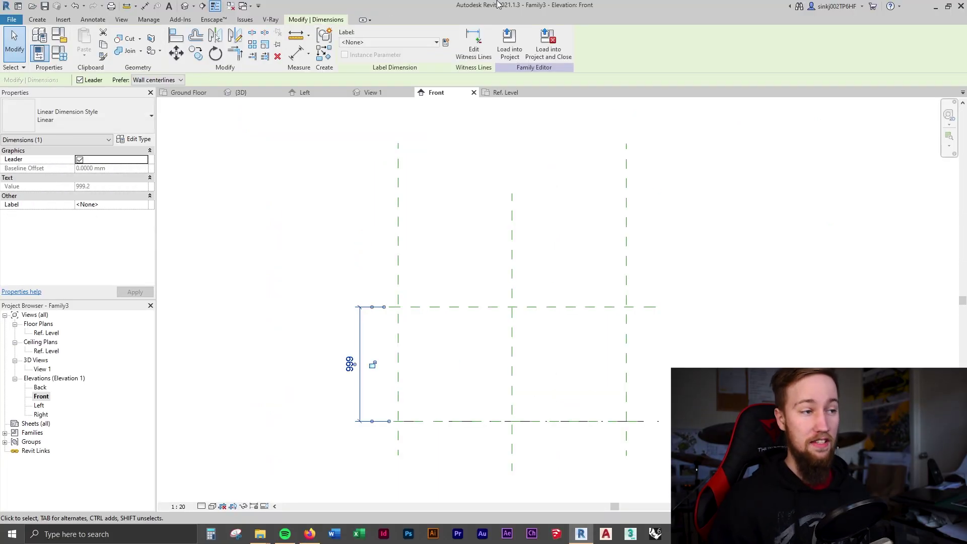
click(446, 42)
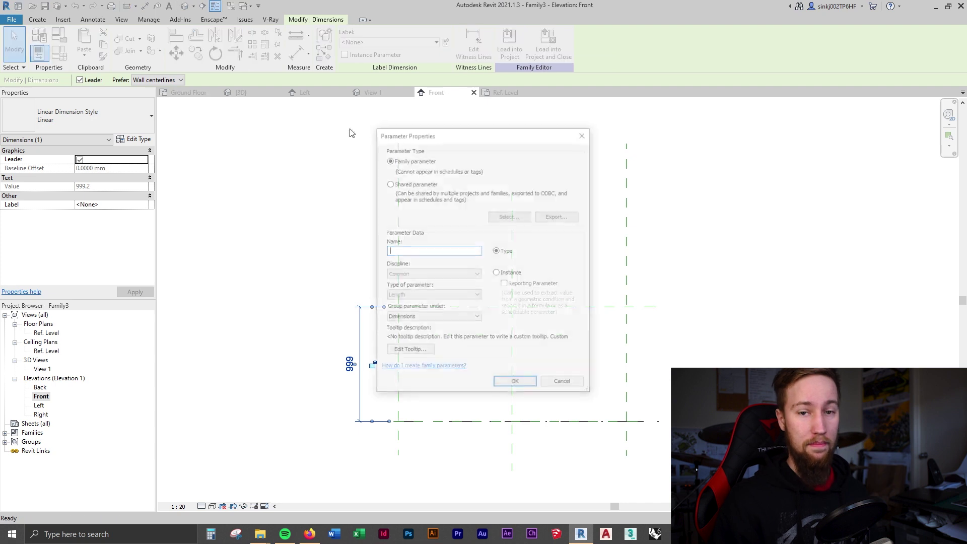
text(Heig)
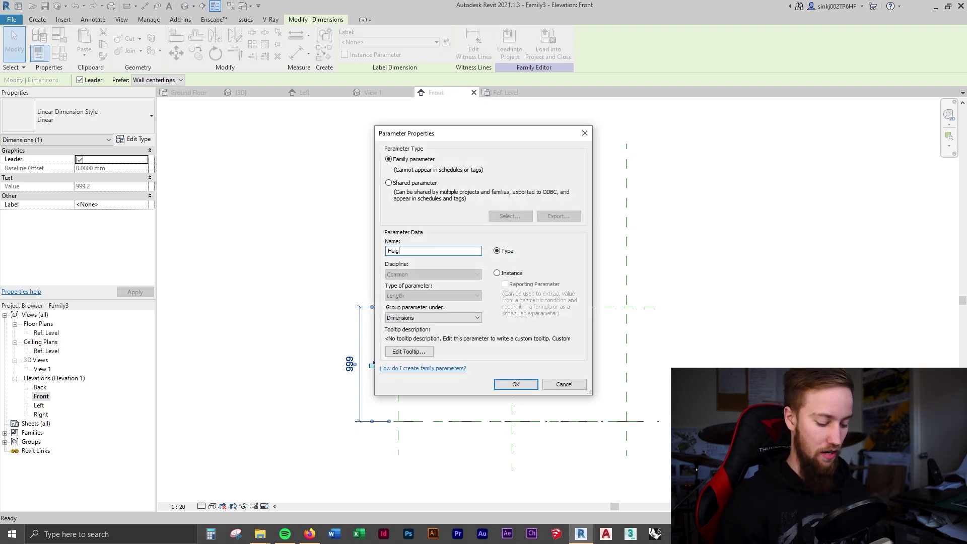
text(ht)
key(Return)
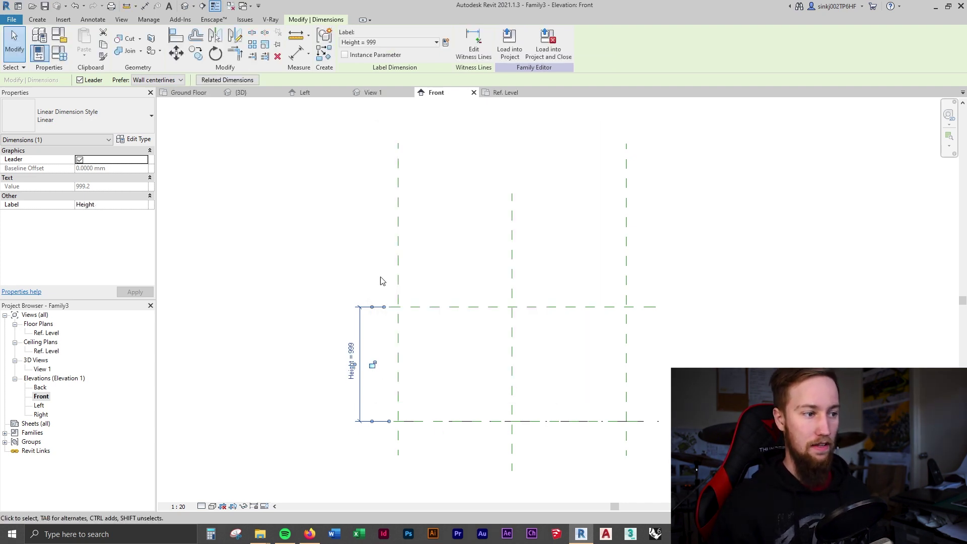
Name the upper horizontal reference plane Table Top
click(452, 310)
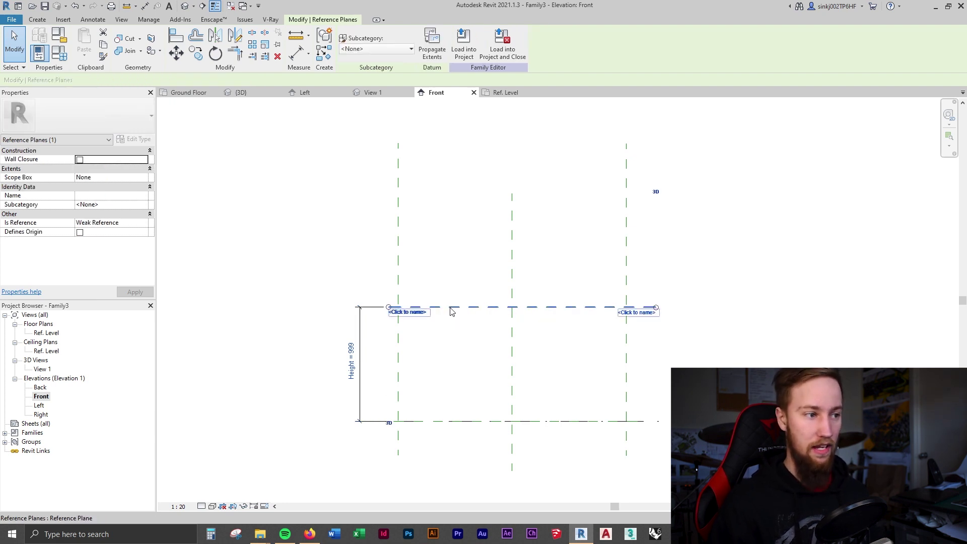
click(412, 312)
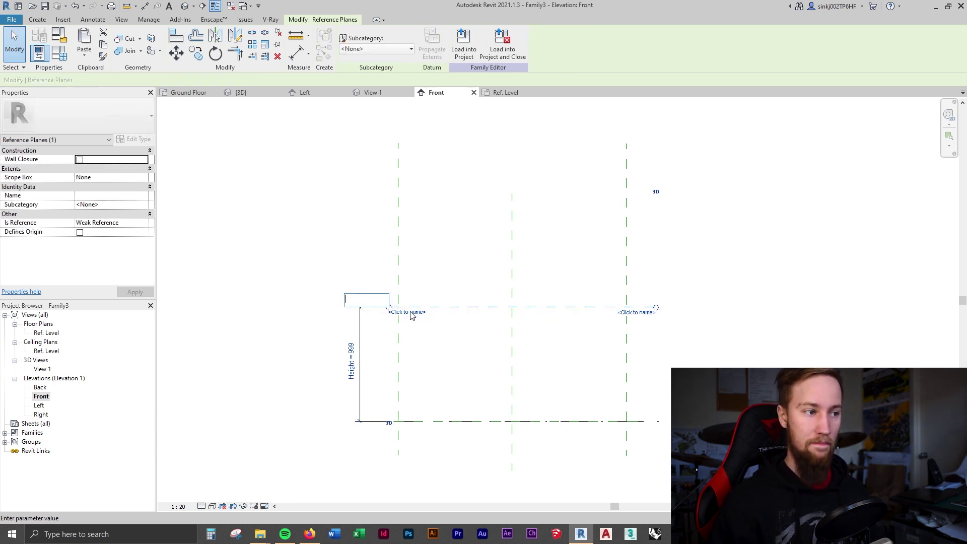
text(T)
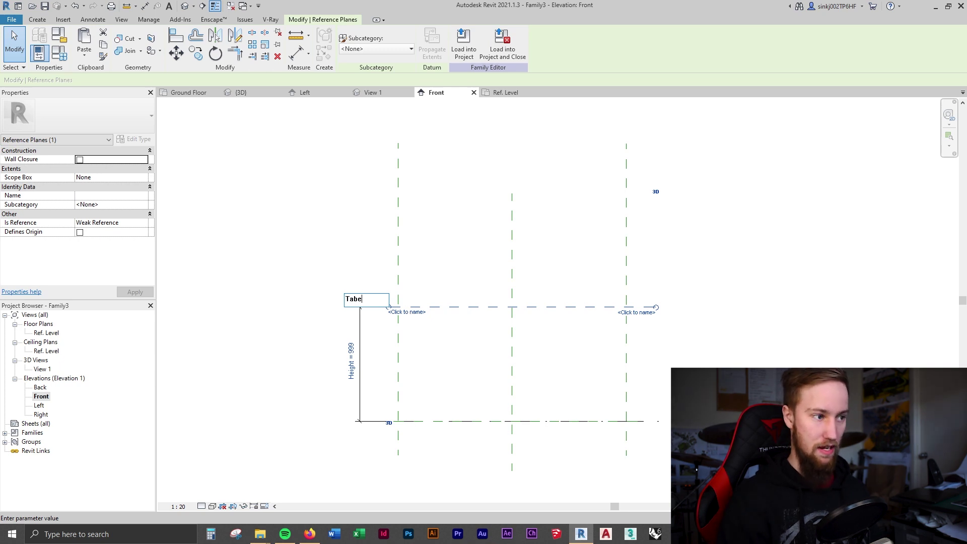
text(able Top)
key(Return)
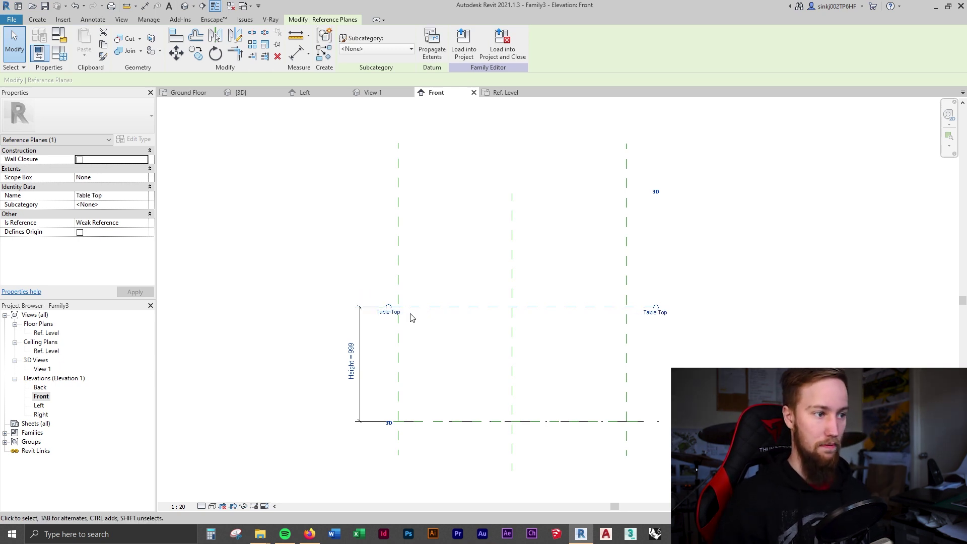
click(443, 287)
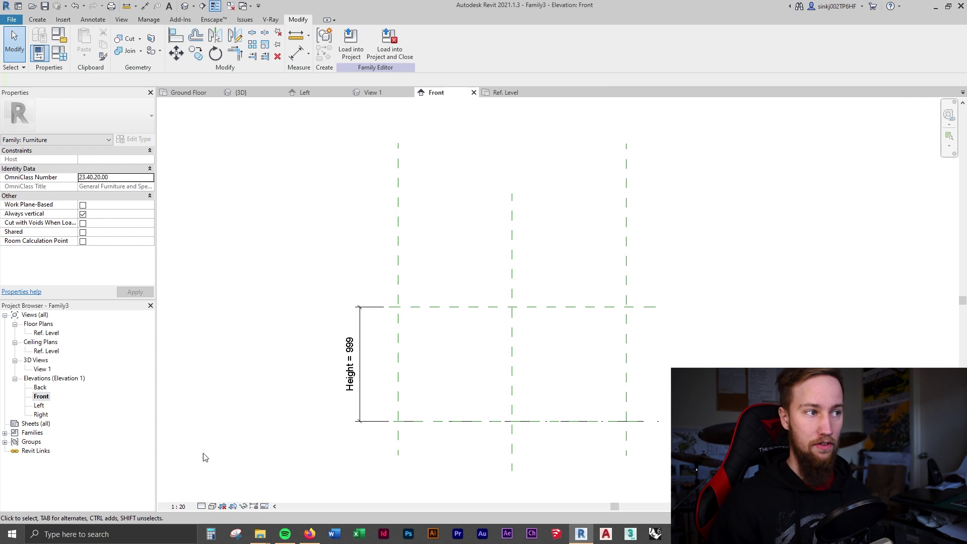
In the Ref. Level floor plan, start a solid extrusion and sketch a 2000 by 1200 mm rectangle between the outer reference plane intersections
double_click(50, 334)
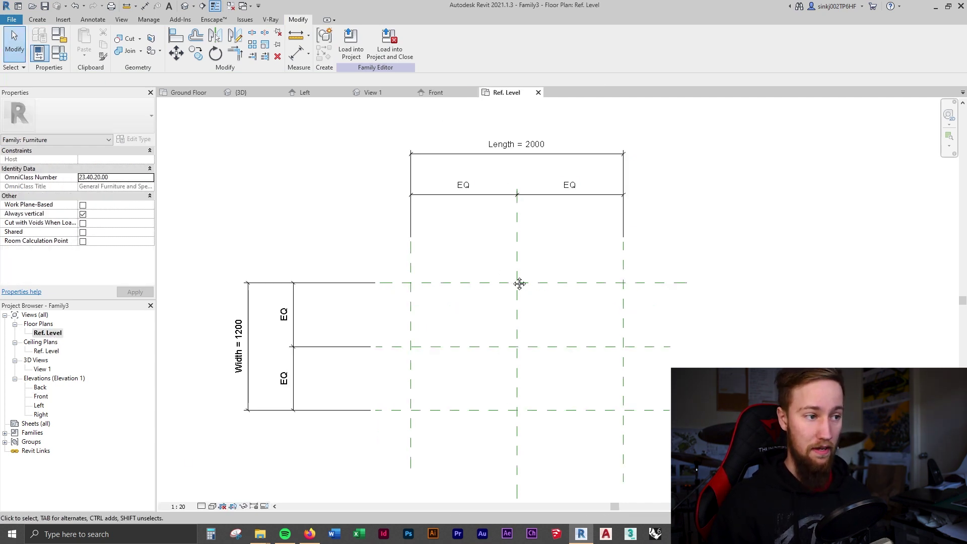
middle_drag(518, 281, 535, 286)
click(38, 19)
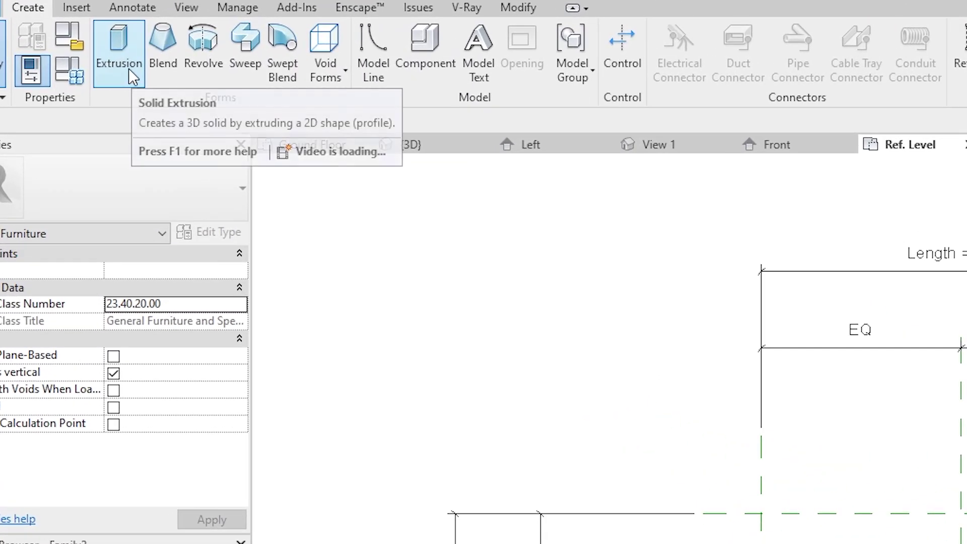
click(128, 68)
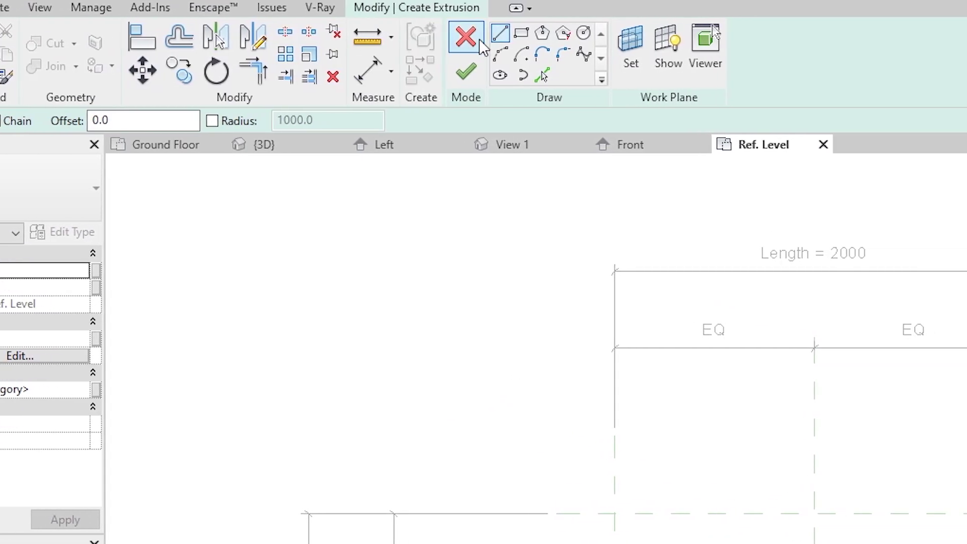
click(521, 34)
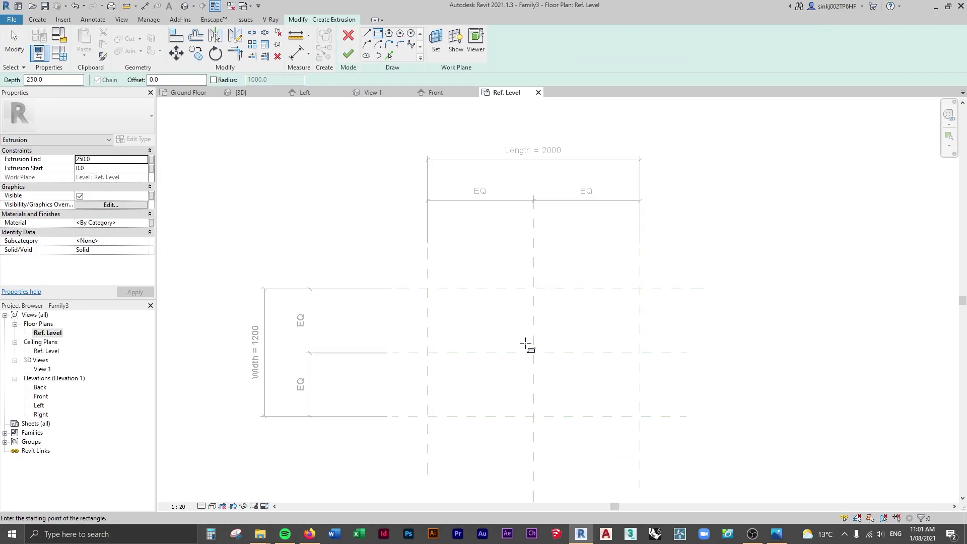
scroll(525, 344, up, 4)
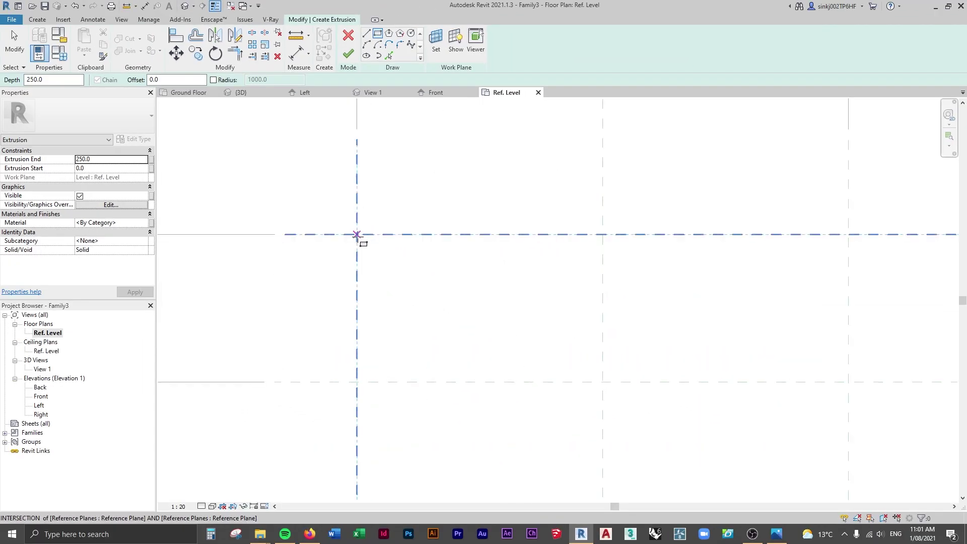
click(356, 234)
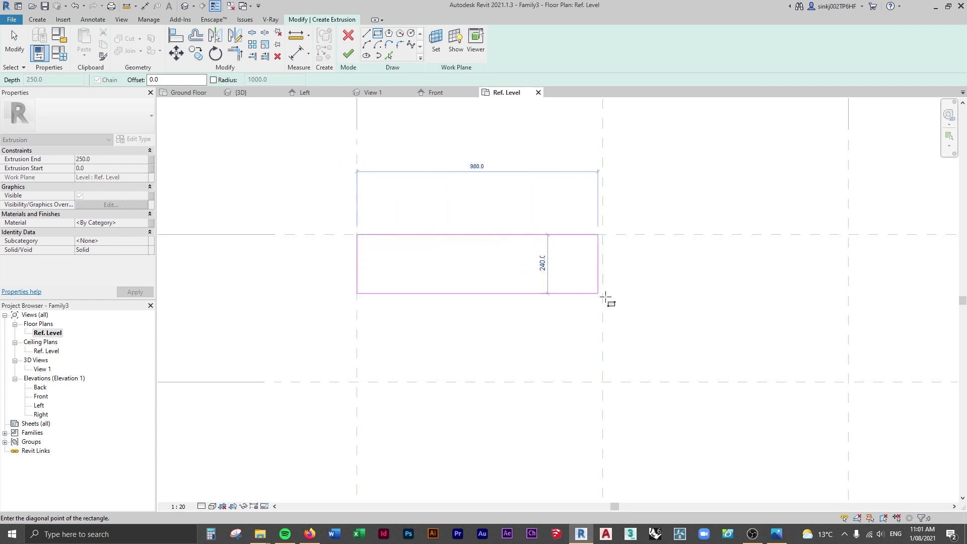
scroll(794, 375, down, 1)
middle_drag(794, 375, 675, 267)
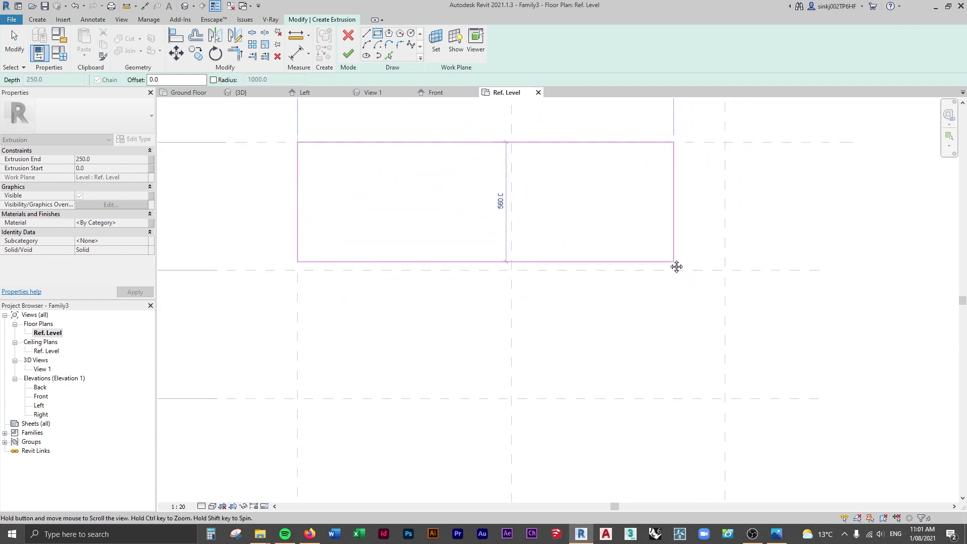
click(718, 395)
scroll(665, 371, down, 2)
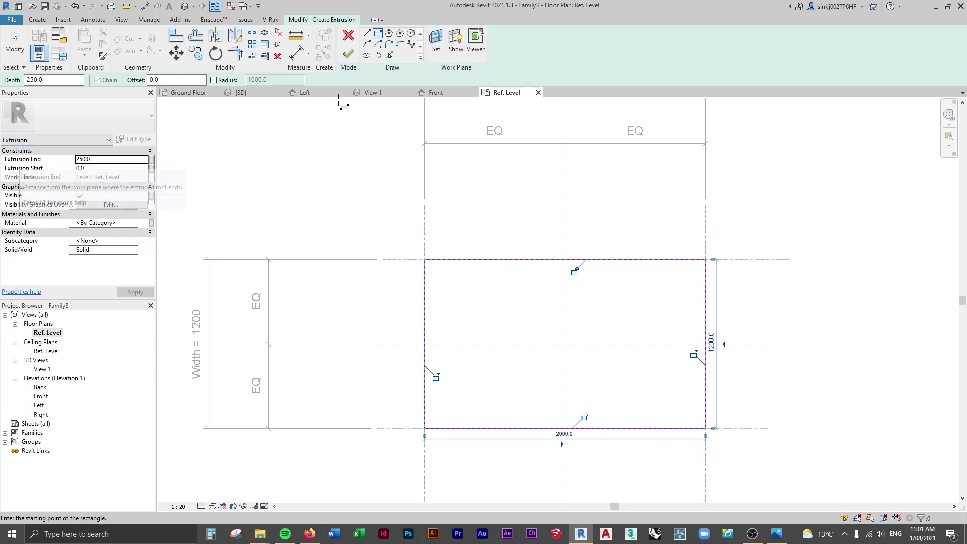
Set the work plane of the tabletop sketch to the reference plane named Table Top
click(436, 53)
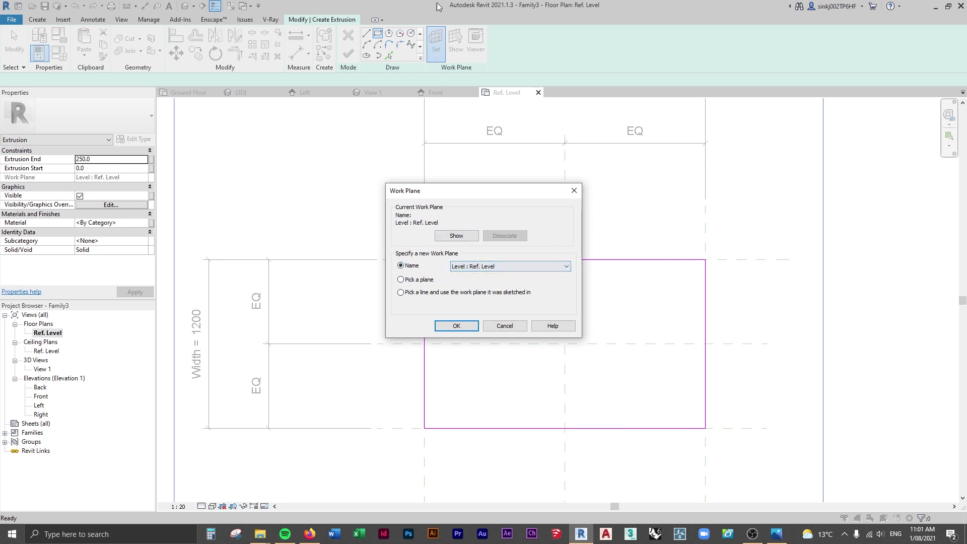
click(478, 267)
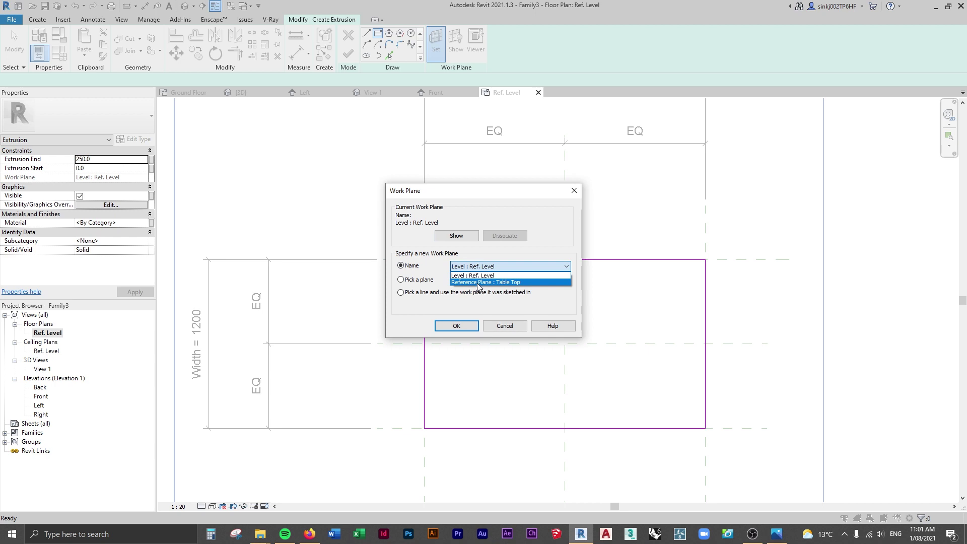
click(478, 282)
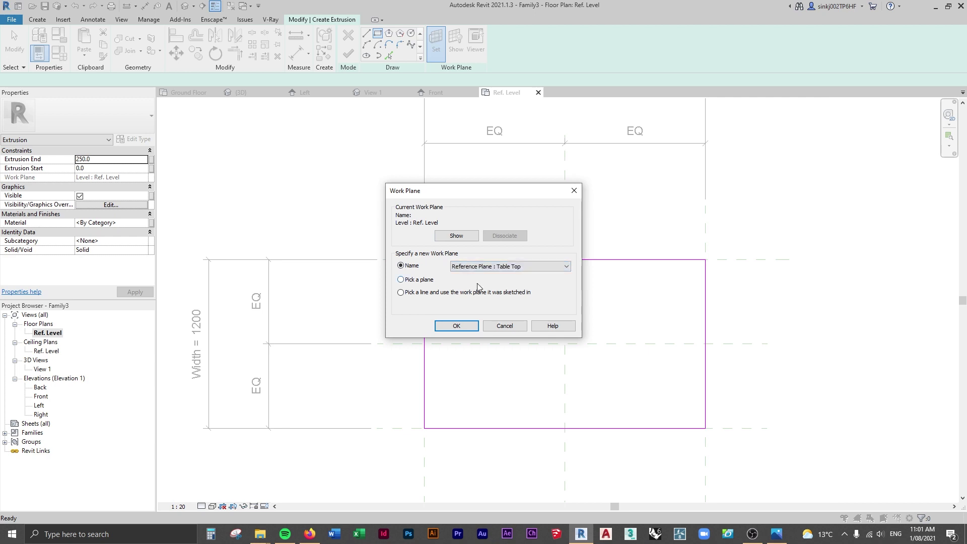
click(455, 326)
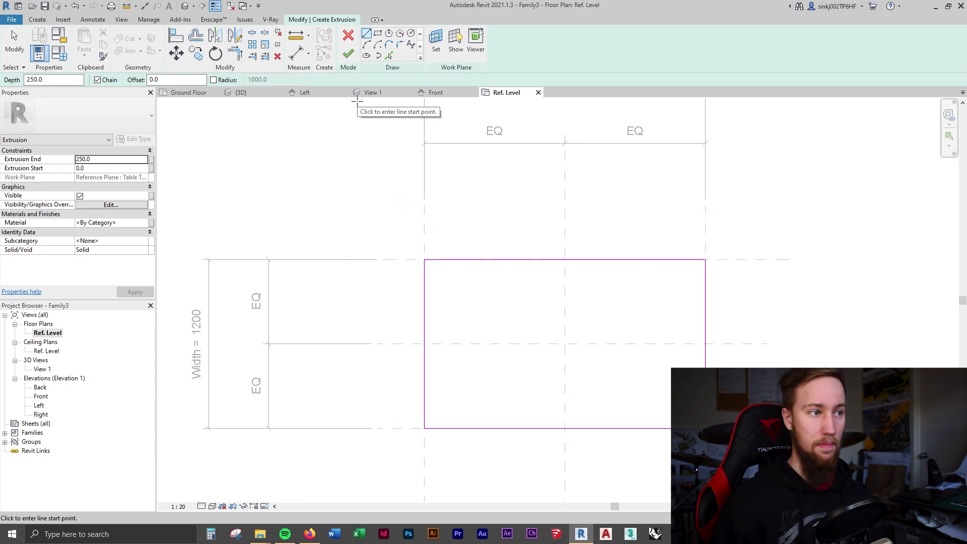
Set the tabletop's extrusion end to -50, finish the extrusion and check the solid in the Front elevation
click(432, 94)
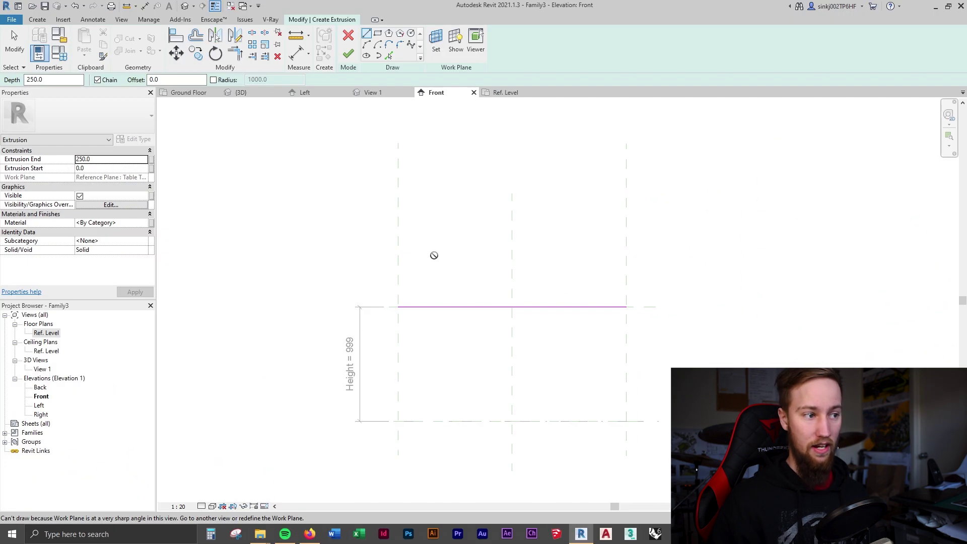
click(102, 160)
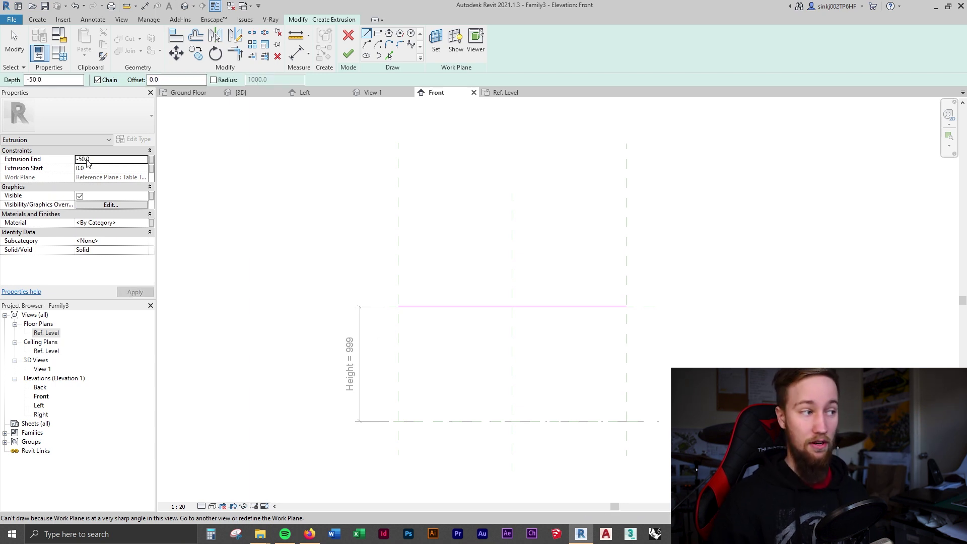
click(516, 95)
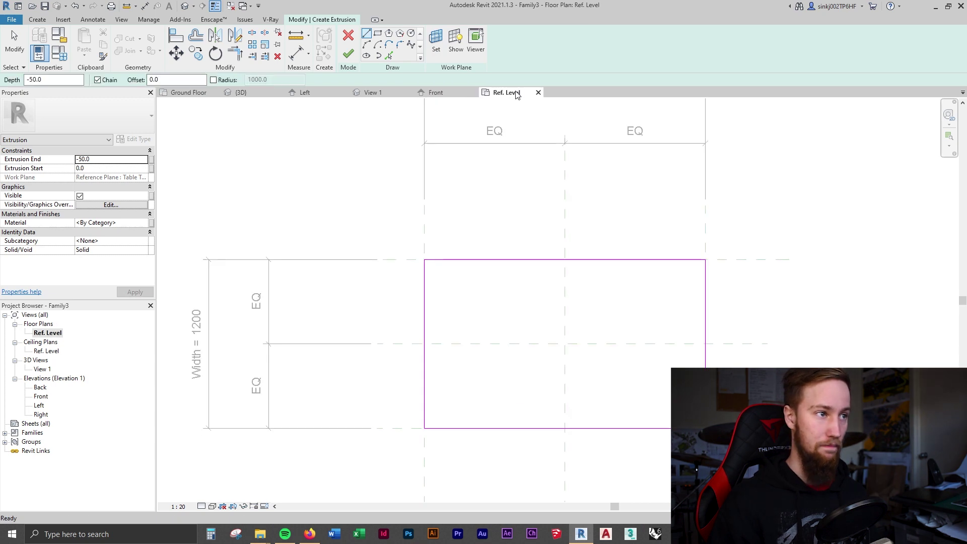
click(348, 54)
click(477, 308)
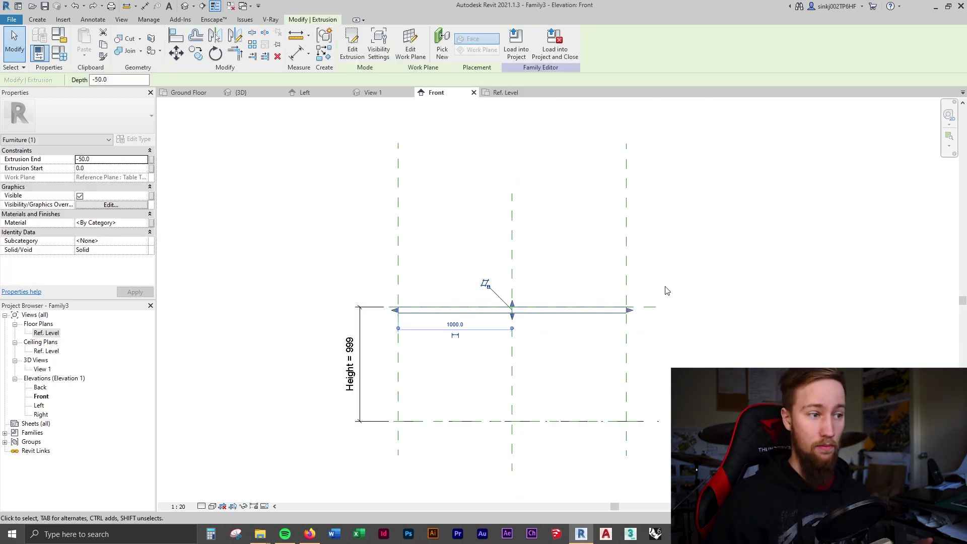
click(649, 307)
key(Escape)
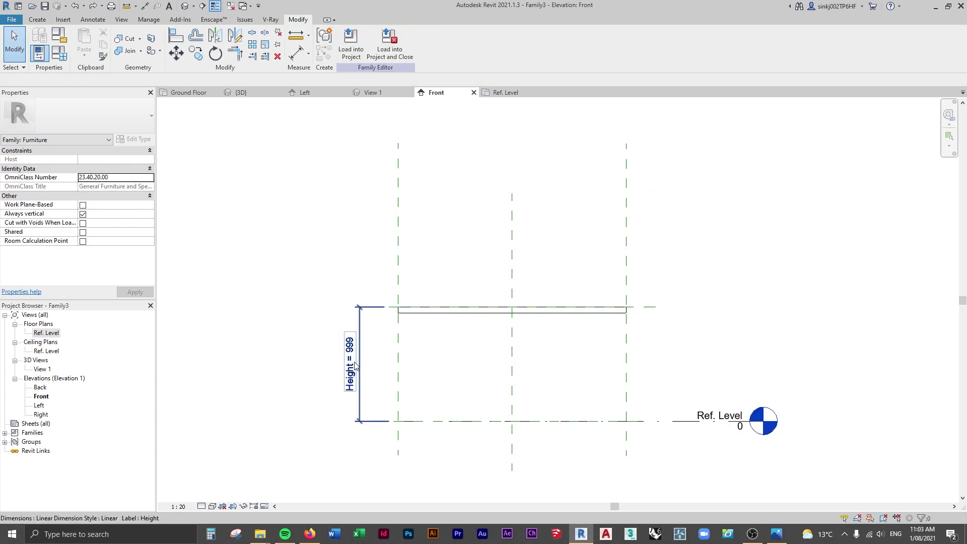
Set the family's Height parameter to 800 and apply it
click(63, 55)
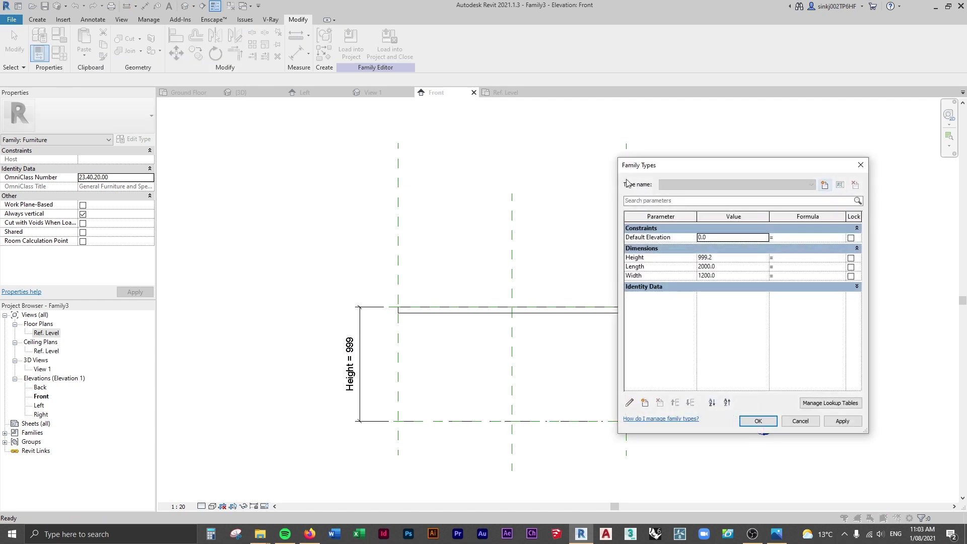
click(719, 259)
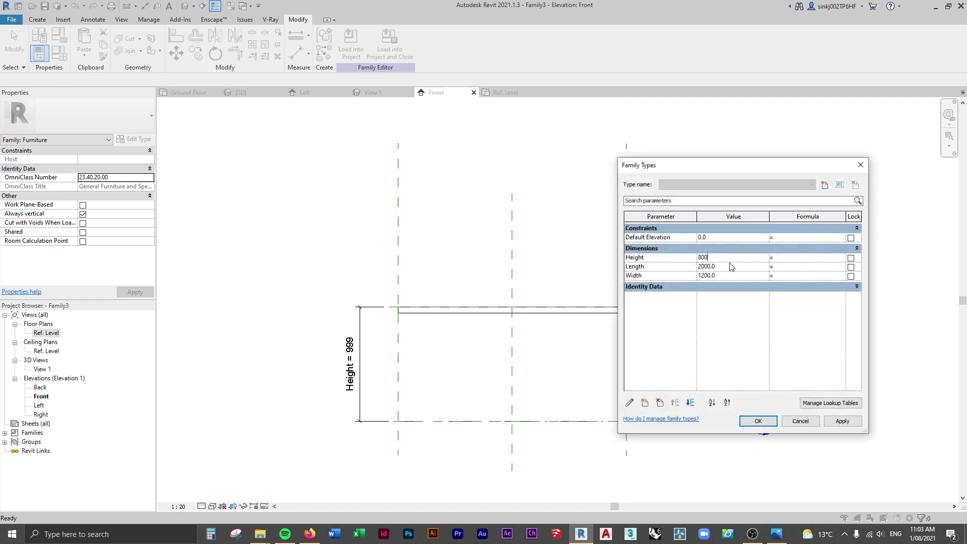
text(800)
click(841, 421)
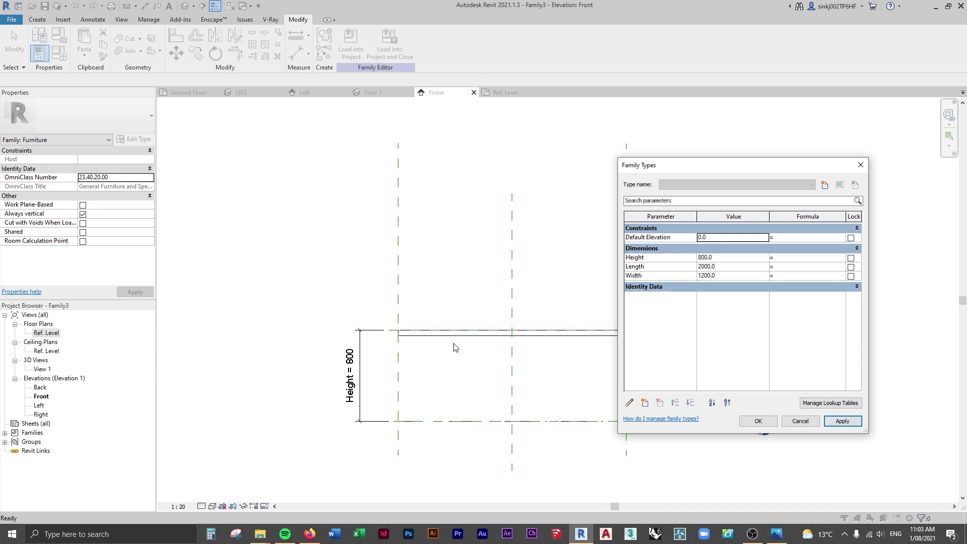
click(758, 421)
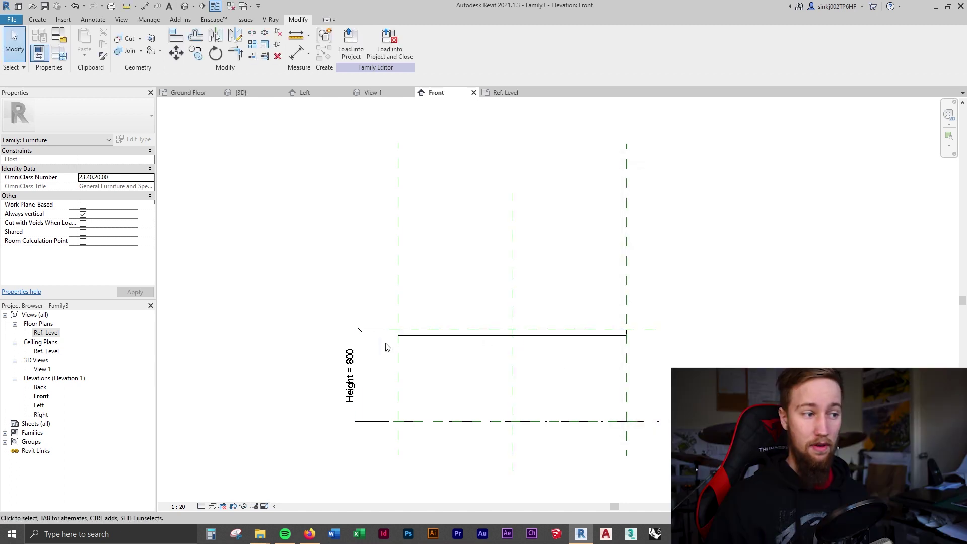
In the Ref. Level plan, draw reference planes about 71 mm inside the tabletop's upper edge and about 109 mm inside its right edge
click(504, 92)
click(37, 20)
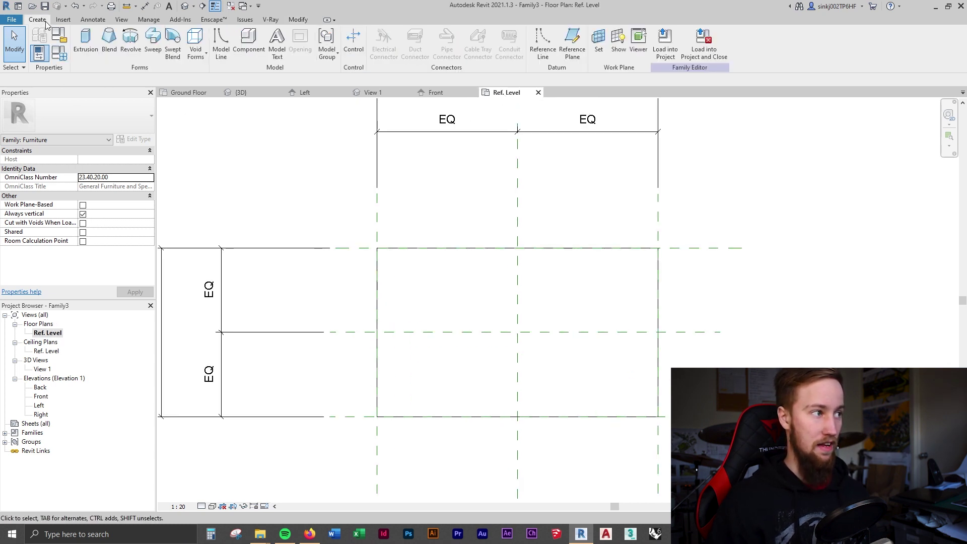
key(r)
key(p)
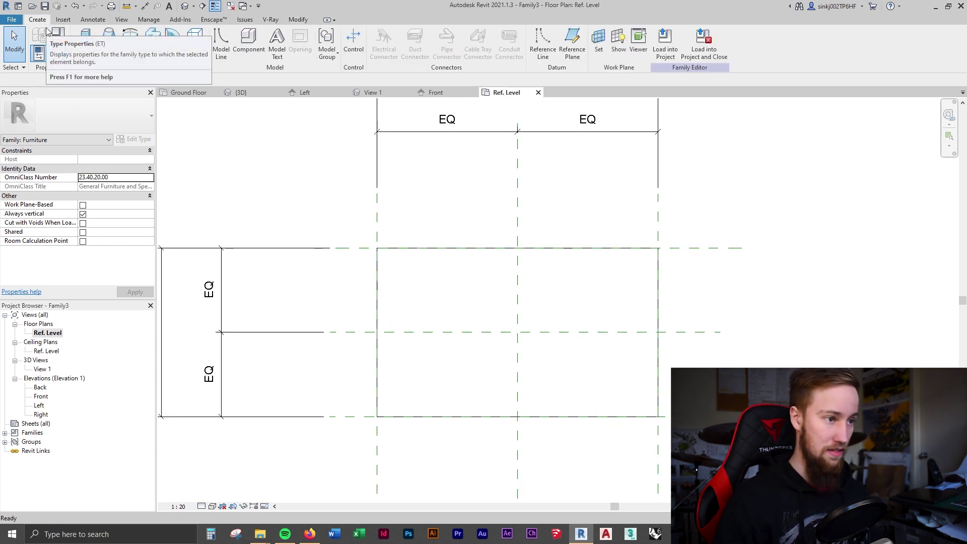
click(362, 258)
click(681, 258)
click(643, 235)
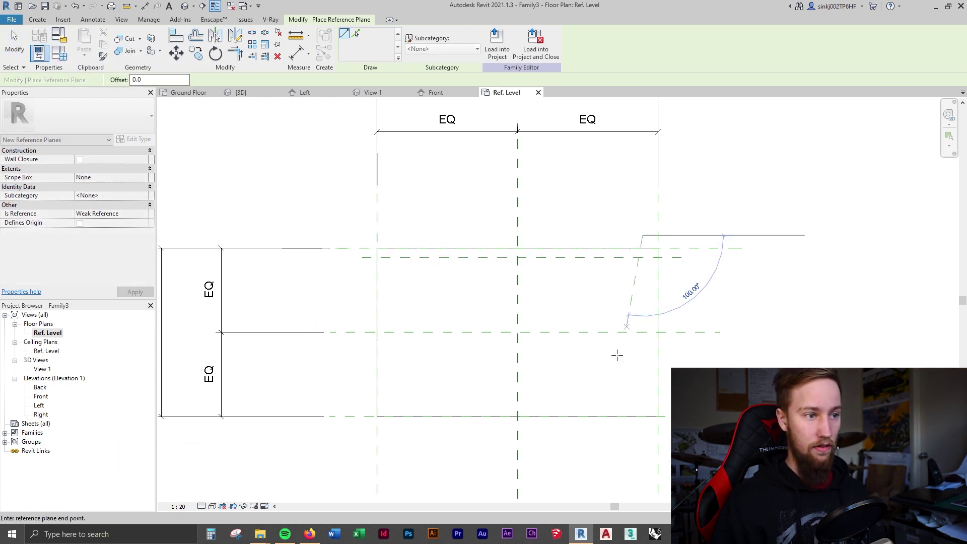
click(643, 442)
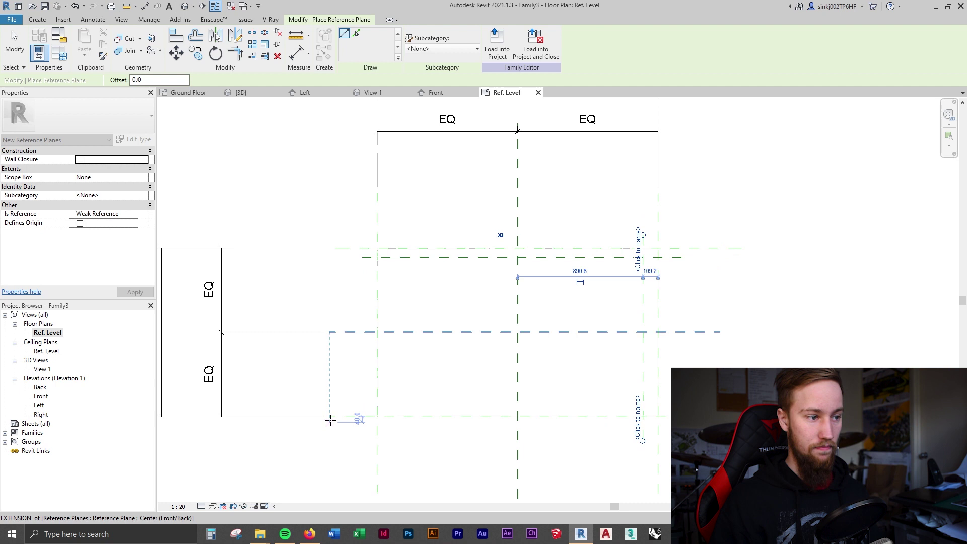
Draw two more reference planes, about 79 mm inside the tabletop's lower edge and about 120 mm inside its left edge
click(356, 406)
click(684, 405)
click(393, 235)
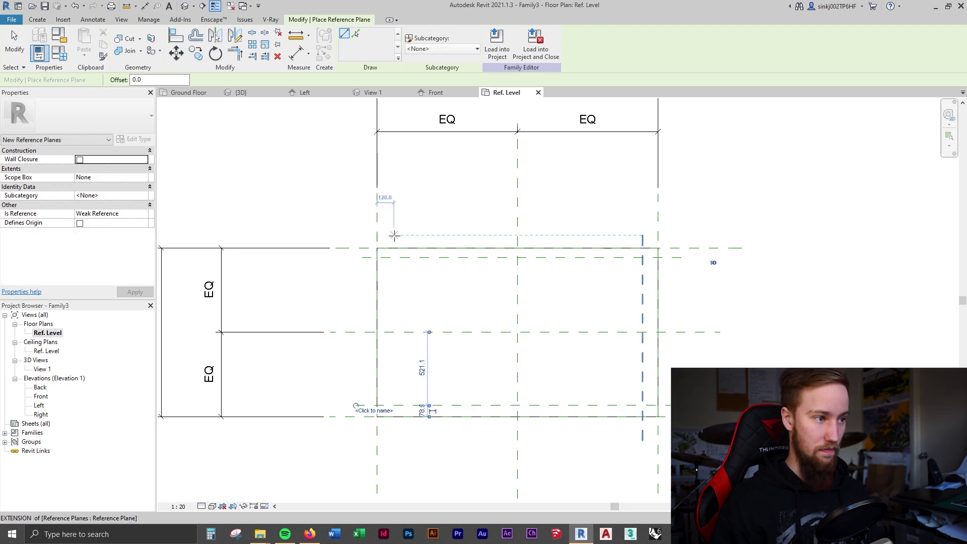
click(393, 441)
key(Escape)
key(Escape)
Dimension the upper and left inset reference planes from the adjacent outer reference planes
scroll(507, 319, up, 1)
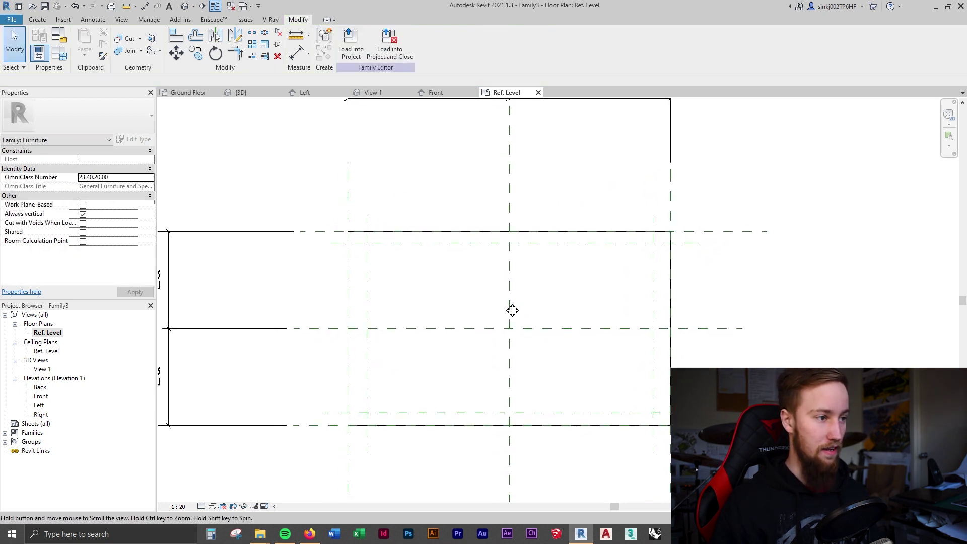
scroll(423, 256, up, 1)
key(d)
key(i)
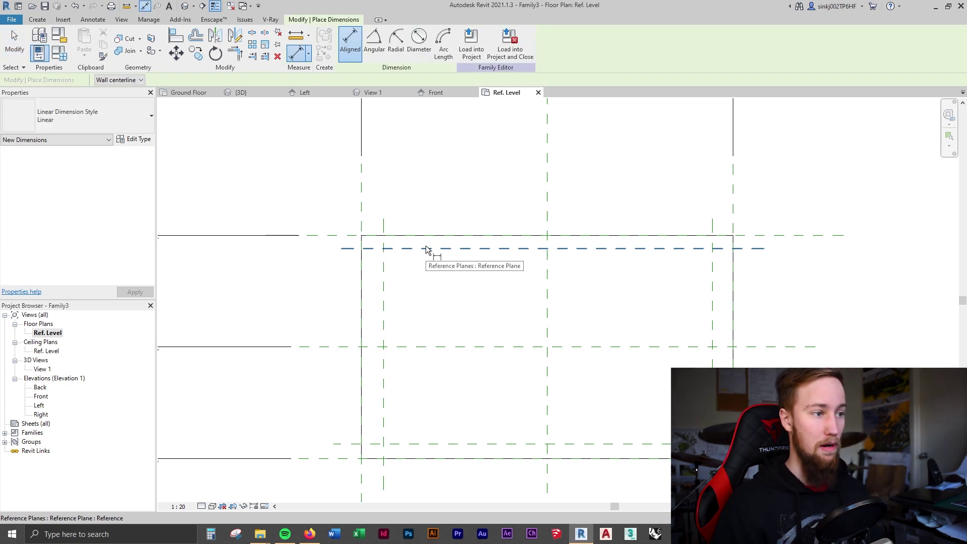
click(347, 249)
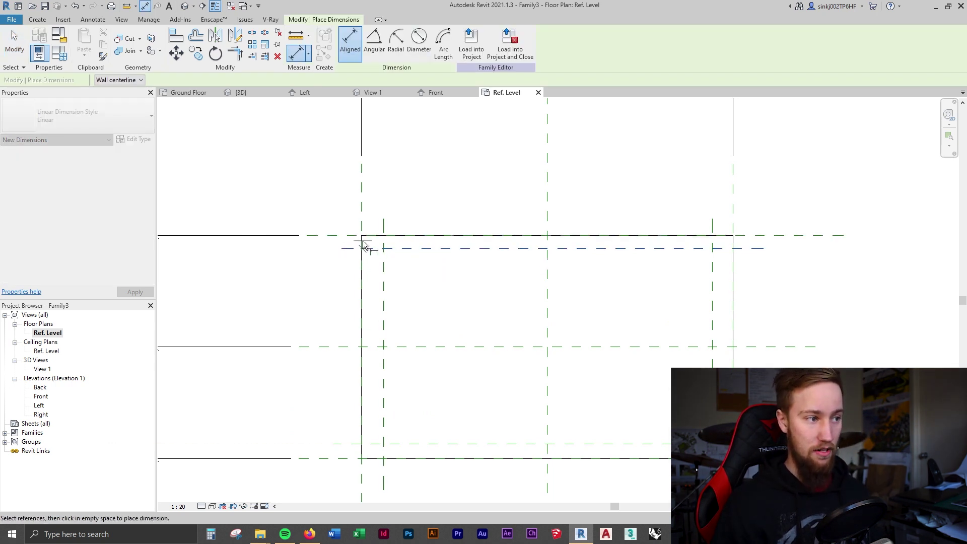
click(336, 237)
click(328, 214)
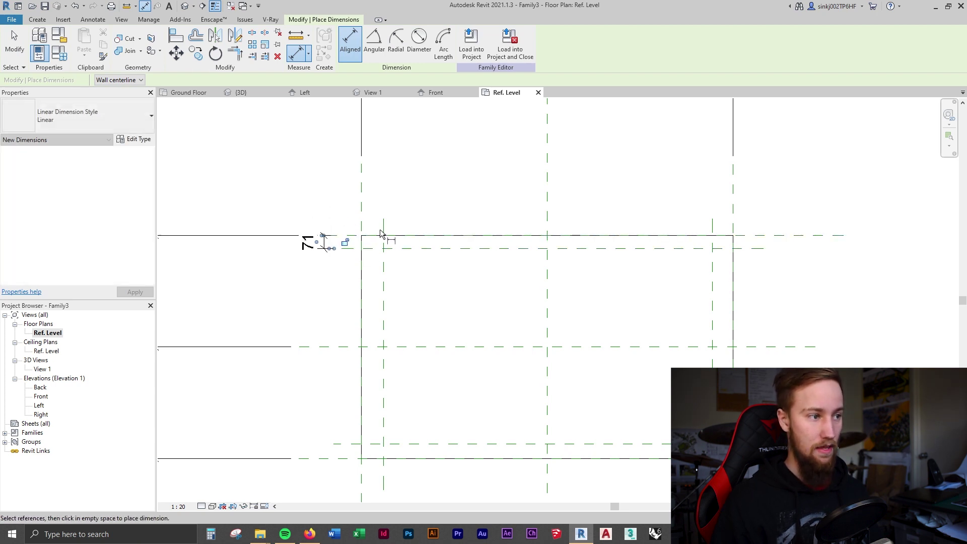
click(384, 230)
click(362, 228)
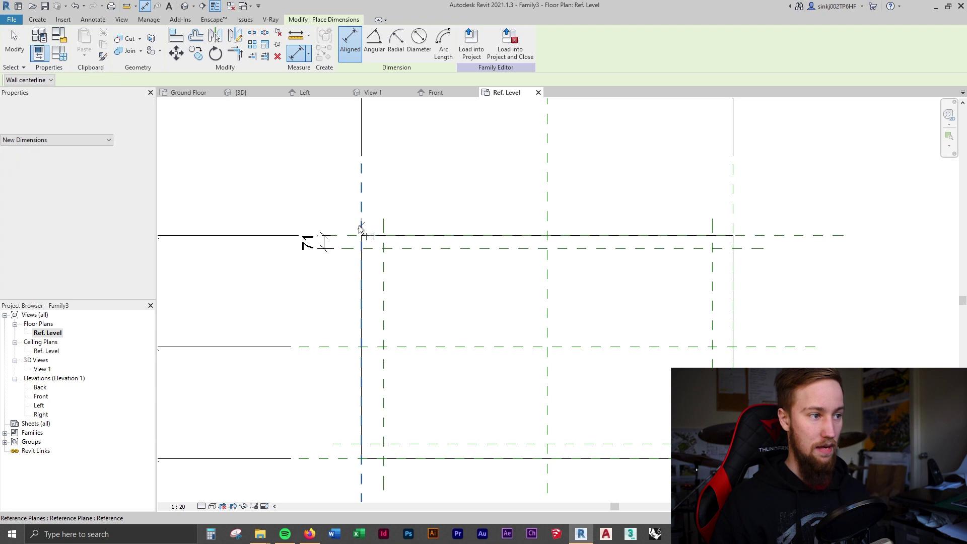
click(383, 224)
click(389, 200)
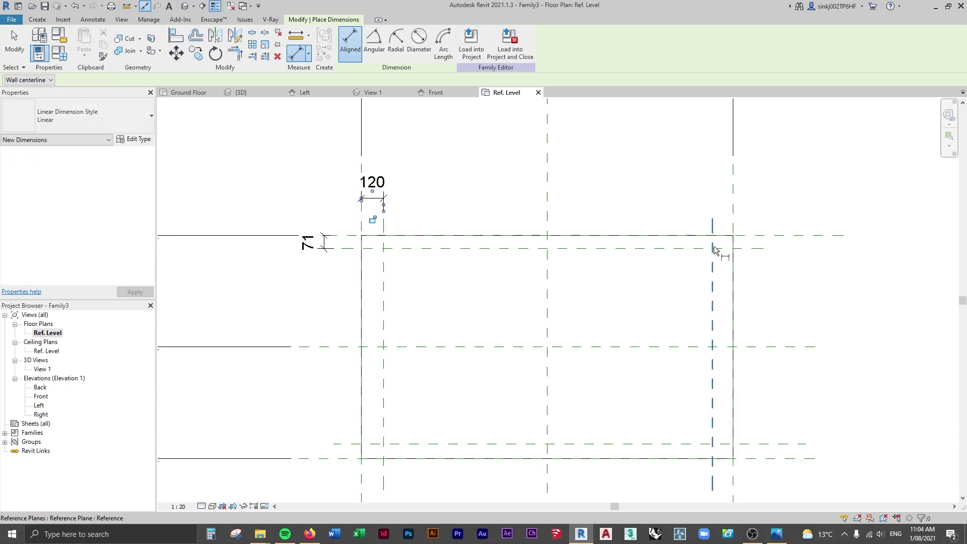
Dimension the right and lower inset reference planes from the adjacent outer reference planes
click(713, 247)
click(732, 234)
click(732, 210)
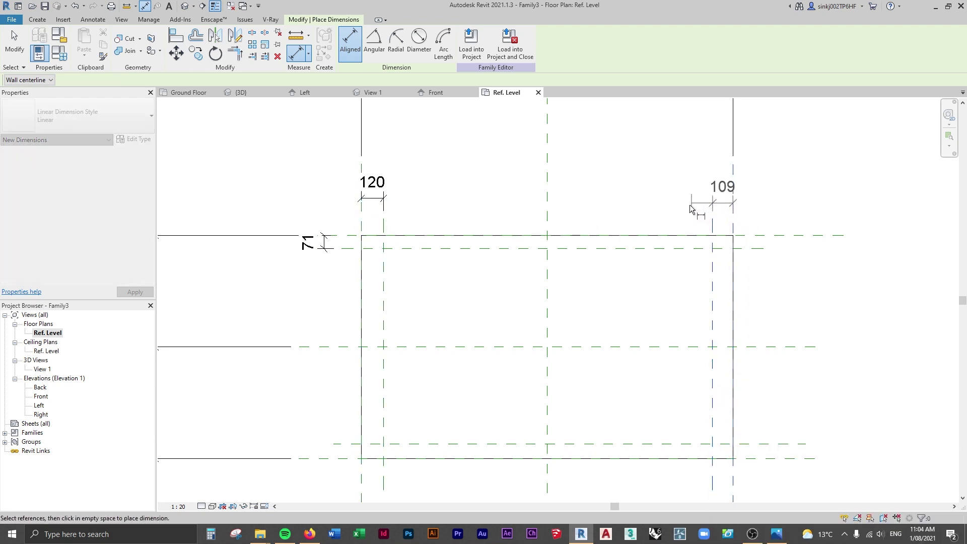
scroll(807, 385, down, 2)
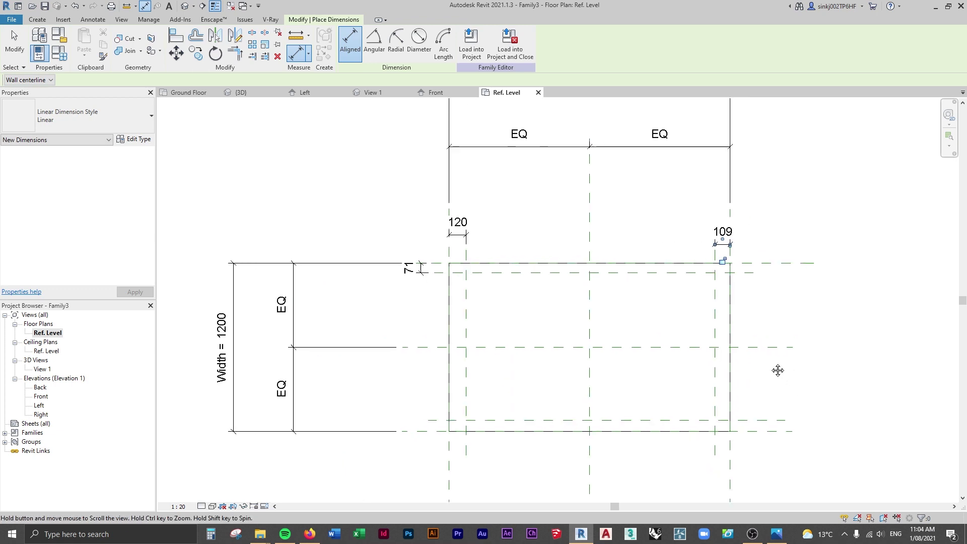
click(747, 406)
click(754, 415)
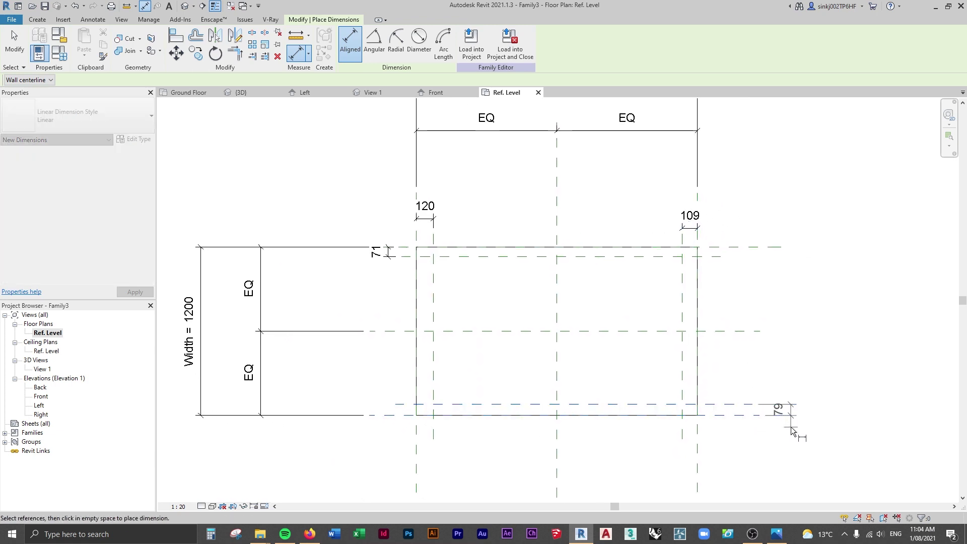
click(784, 409)
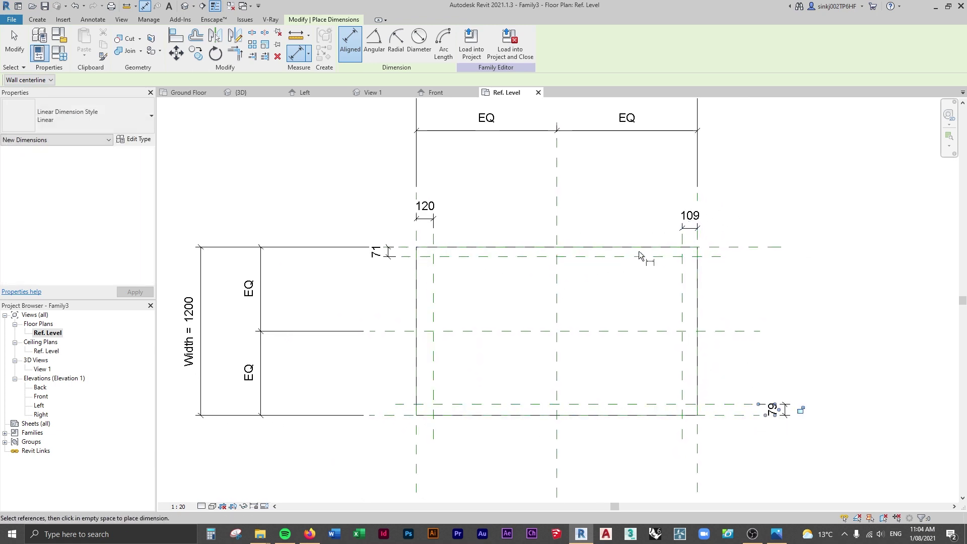
key(Escape)
key(Escape)
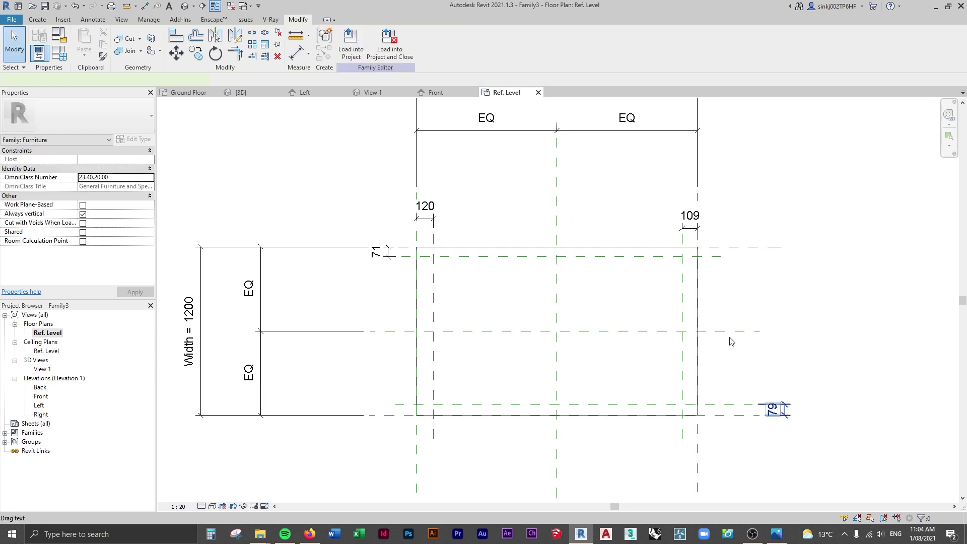
Label all four inset dimensions together with a new family type parameter named Legs
ctrl+click(424, 208)
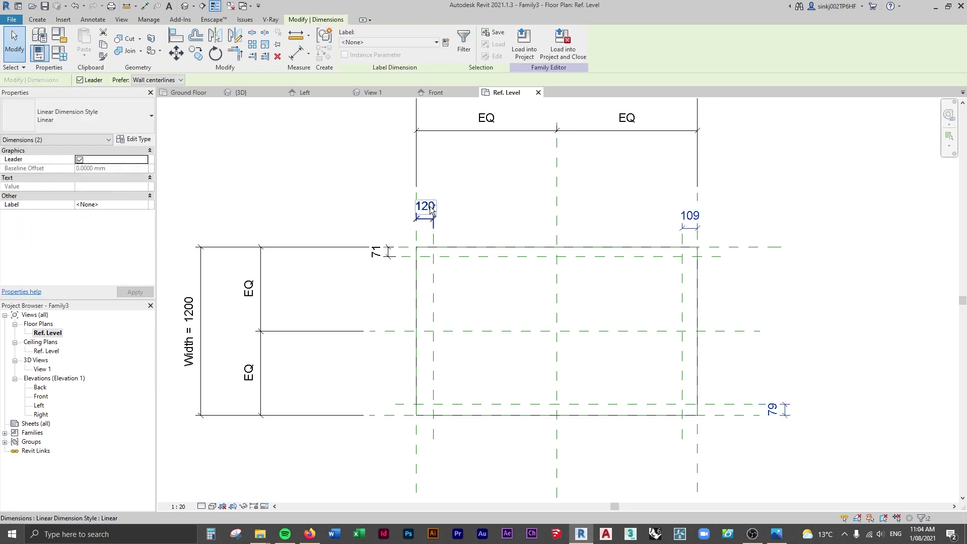
ctrl+click(378, 253)
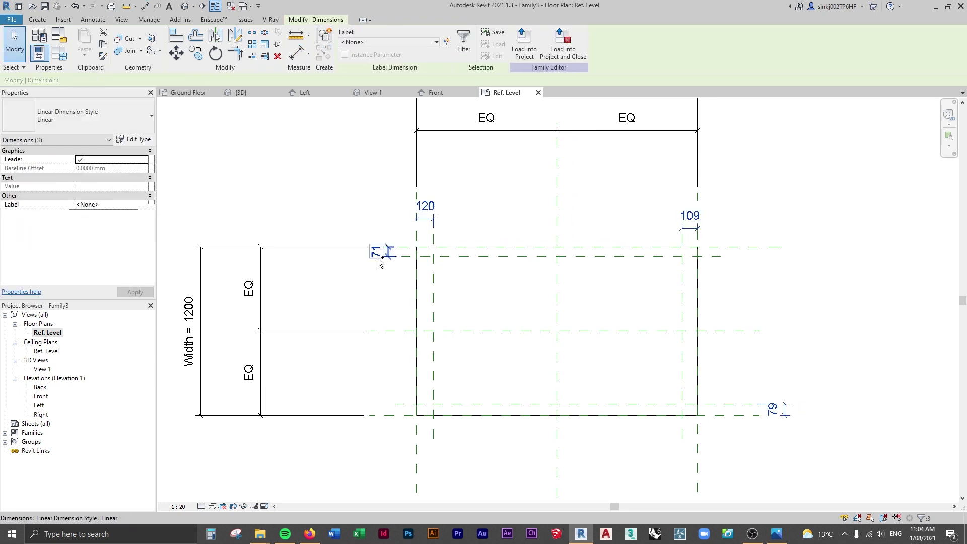
click(446, 43)
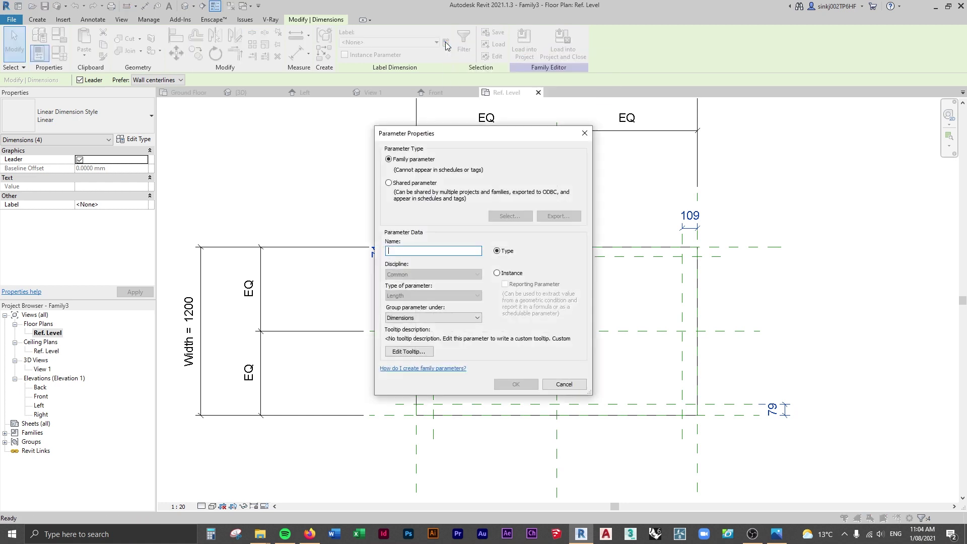
text(Legs)
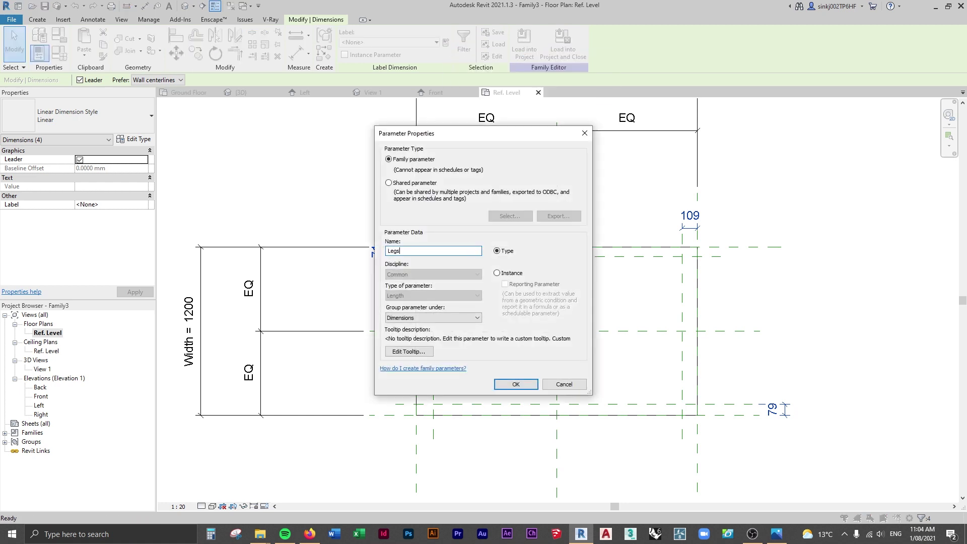
key(Return)
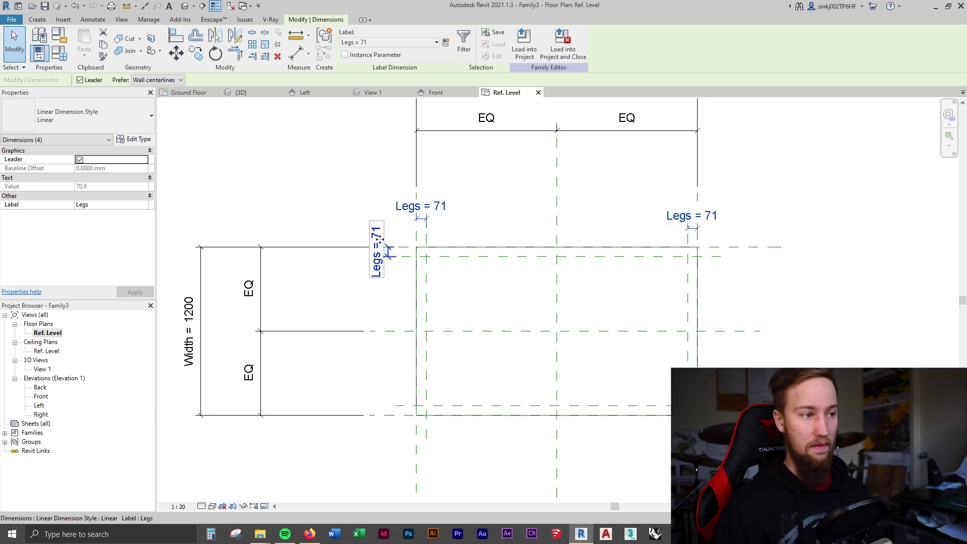
Set the Legs family parameter to 50 mm and apply the change to the inset reference planes
click(58, 53)
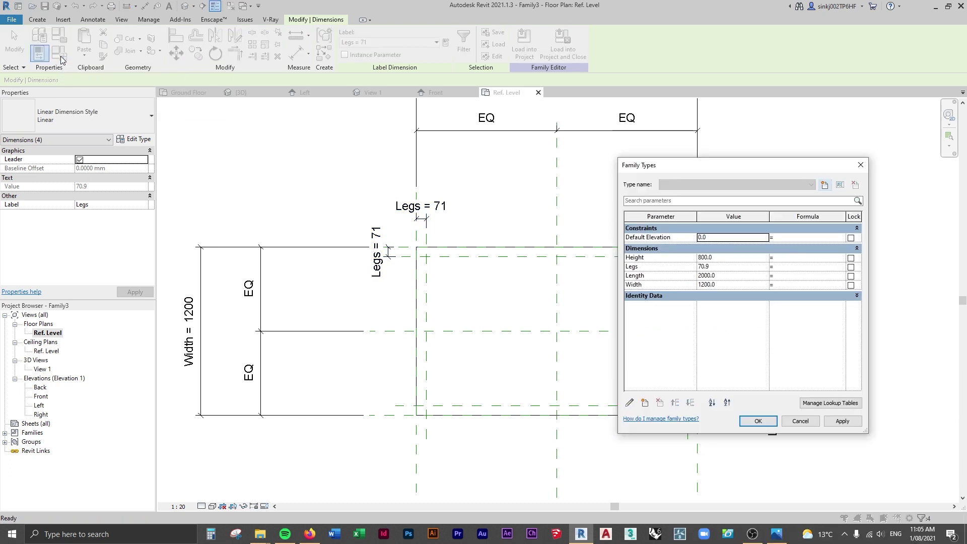
click(719, 266)
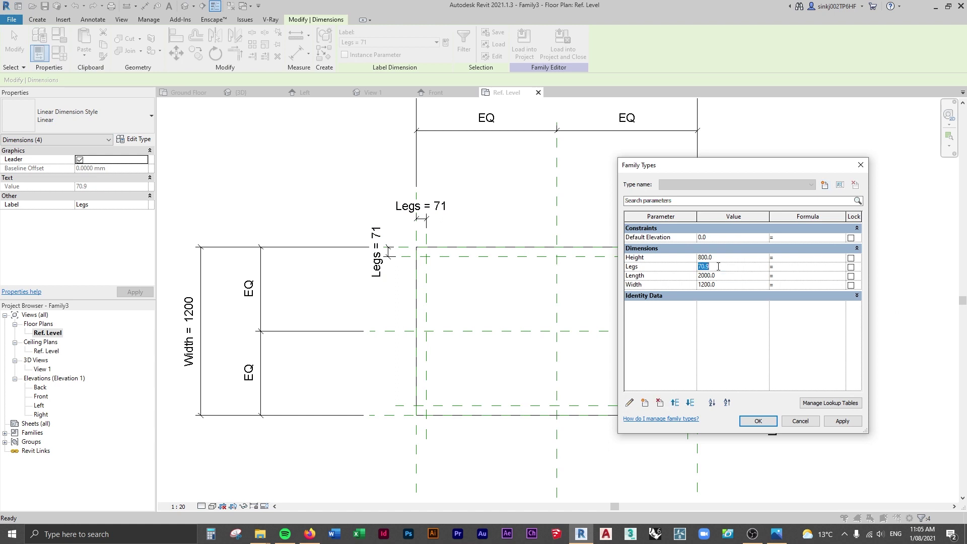
click(848, 426)
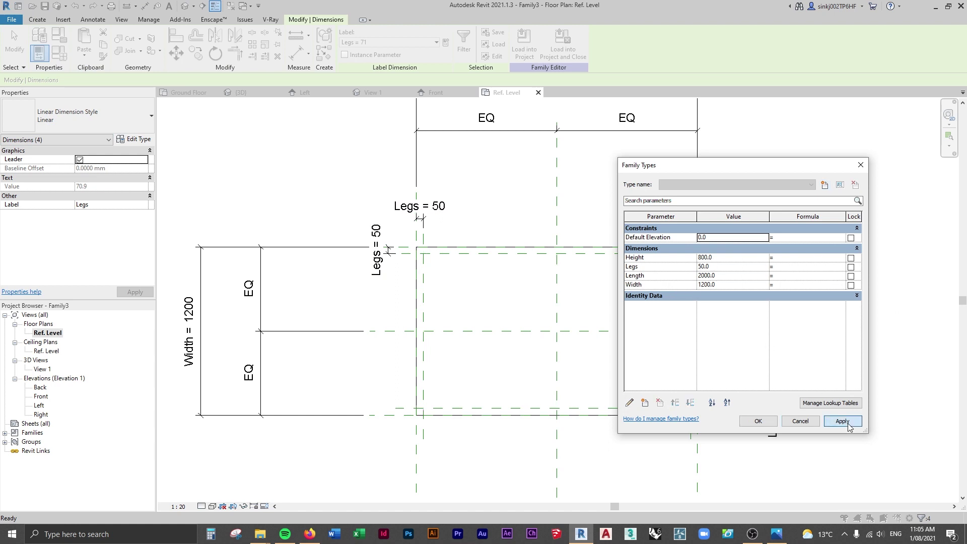
click(758, 421)
click(630, 408)
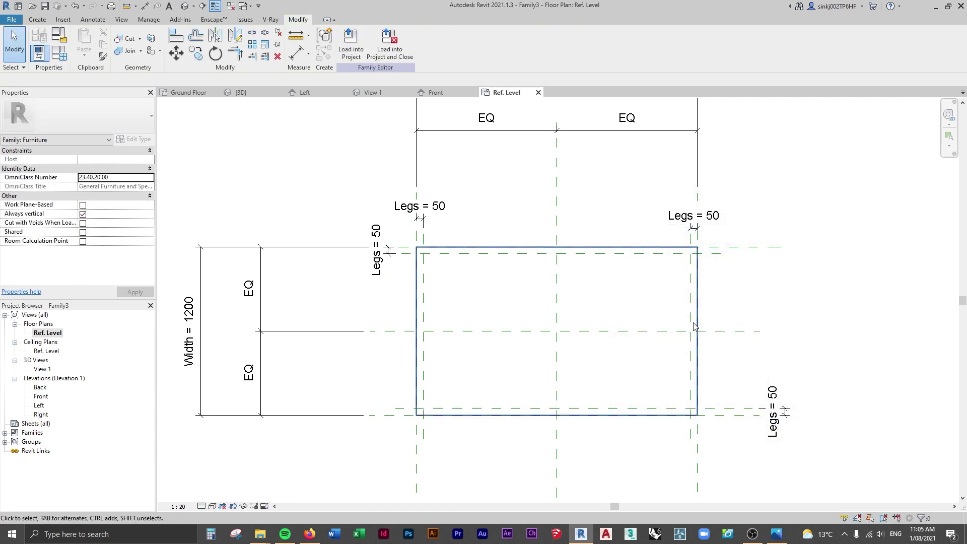
Start a new extrusion with a 50 mm square leg profile at the tabletop's upper-left corner, locking its edges to the reference planes
scroll(630, 302, up, 2)
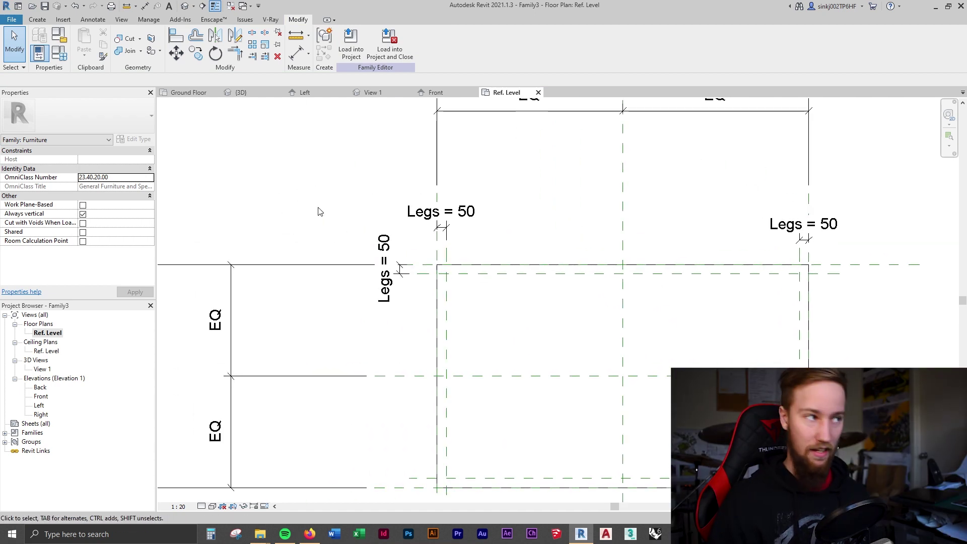
click(37, 19)
click(86, 46)
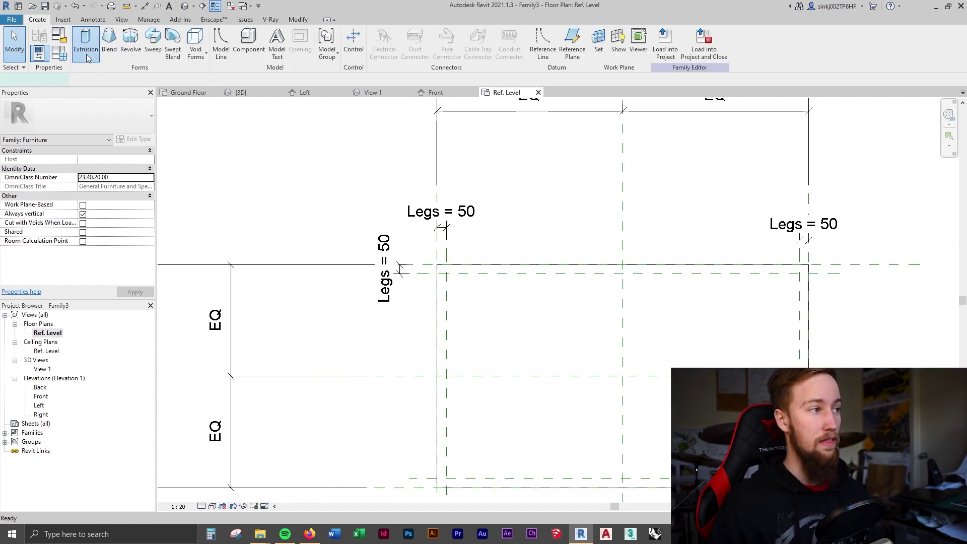
scroll(460, 237, up, 3)
scroll(448, 327, up, 5)
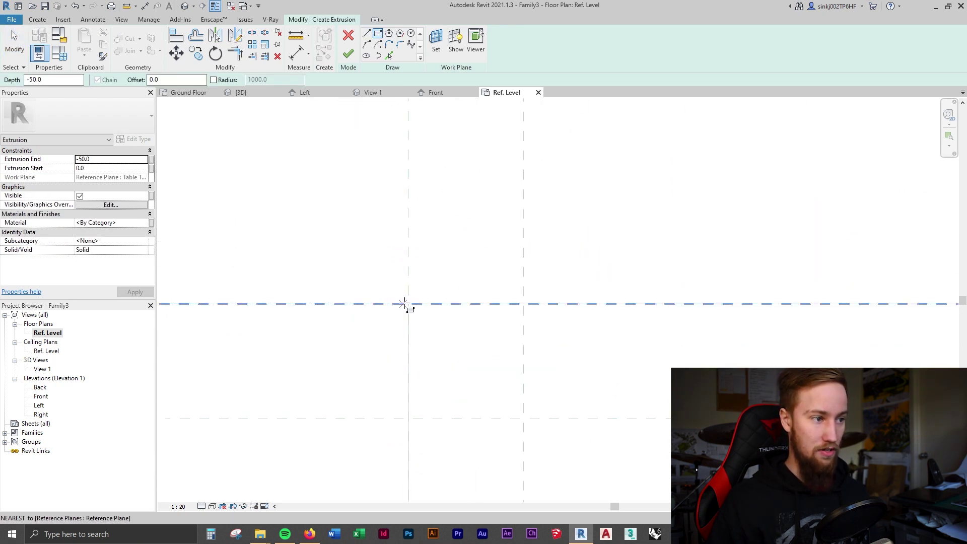
click(408, 304)
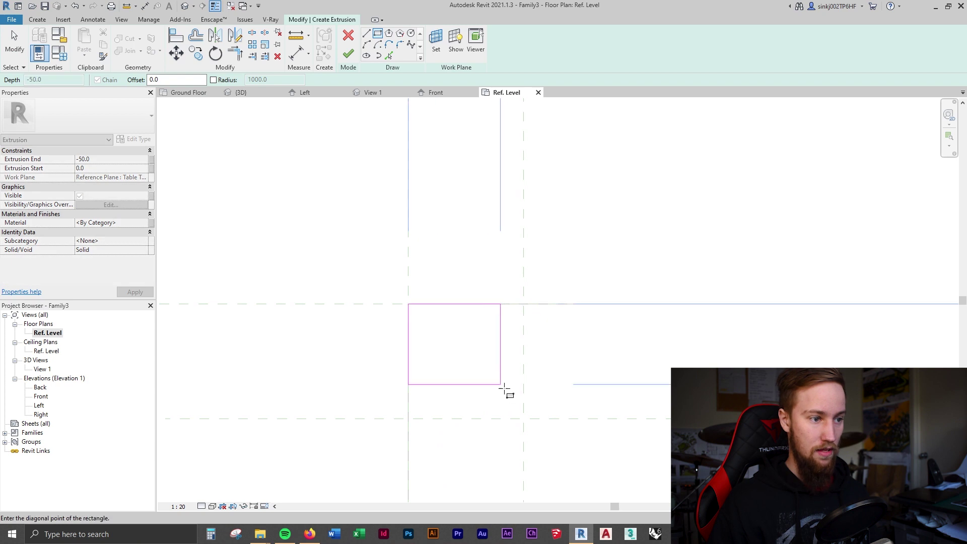
click(523, 418)
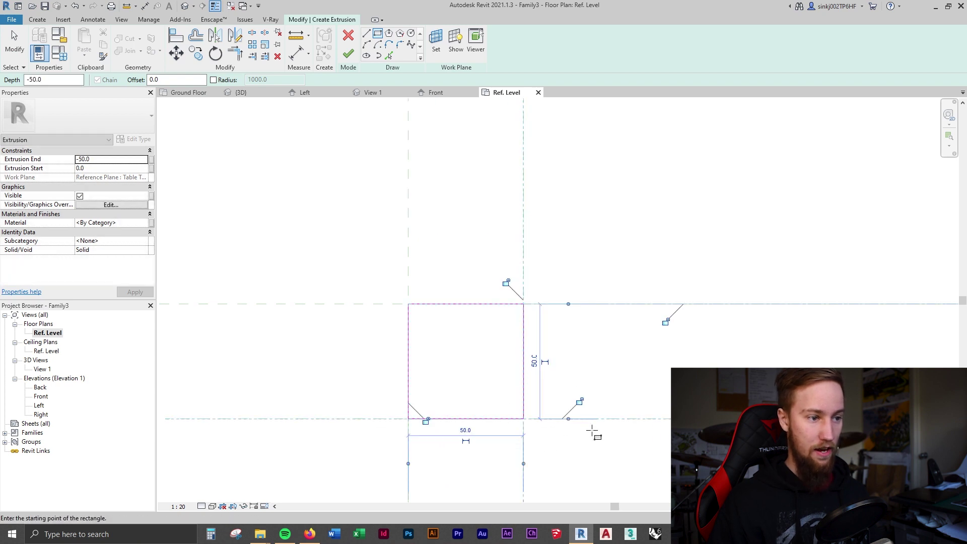
click(581, 402)
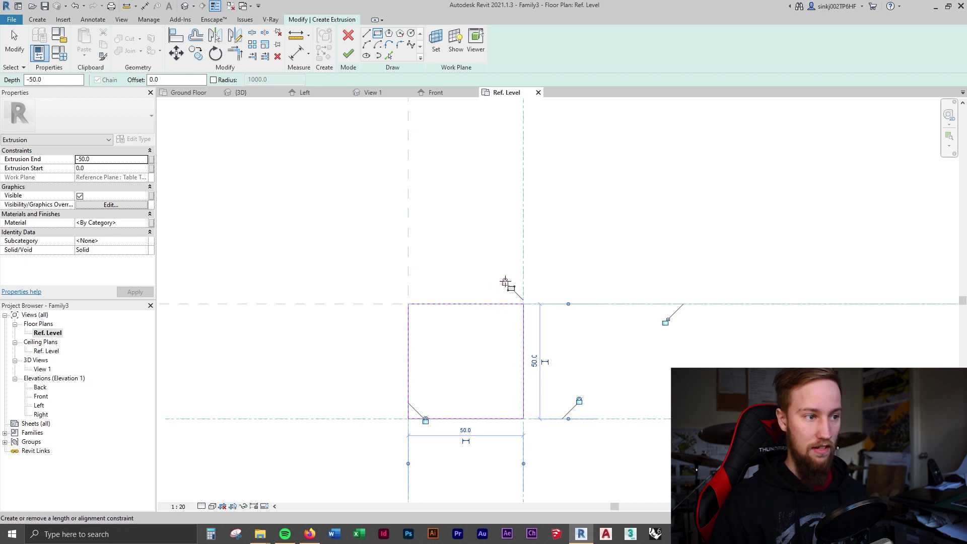
Draw a 50 mm square leg profile at the tabletop's upper-right corner and lock its edges to the reference planes
scroll(710, 355, down, 2)
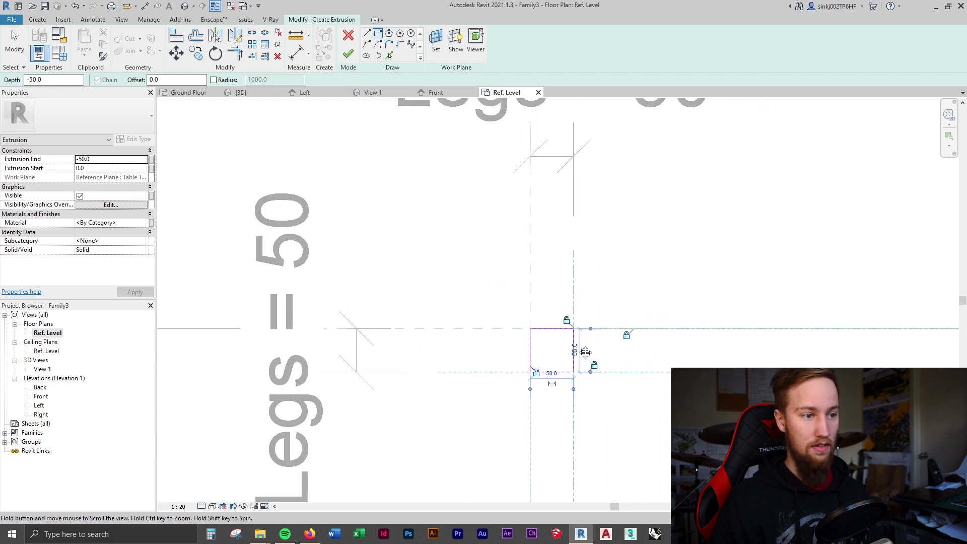
scroll(655, 352, up, 5)
scroll(505, 341, down, 2)
scroll(613, 318, up, 4)
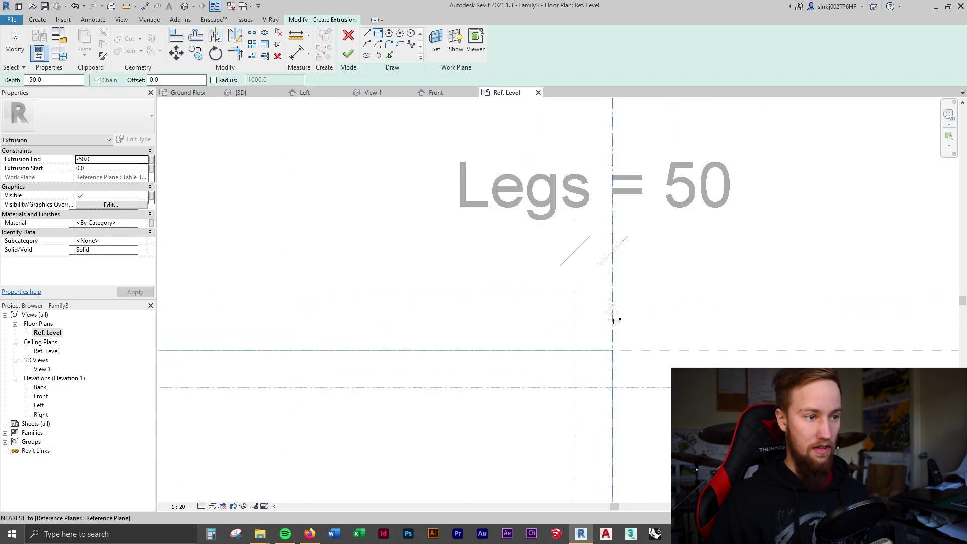
click(532, 309)
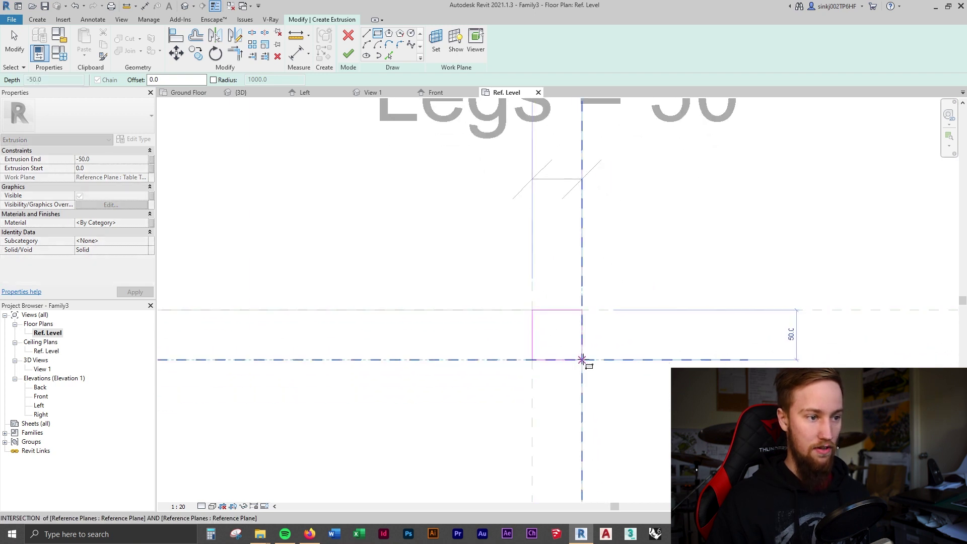
click(582, 359)
click(540, 327)
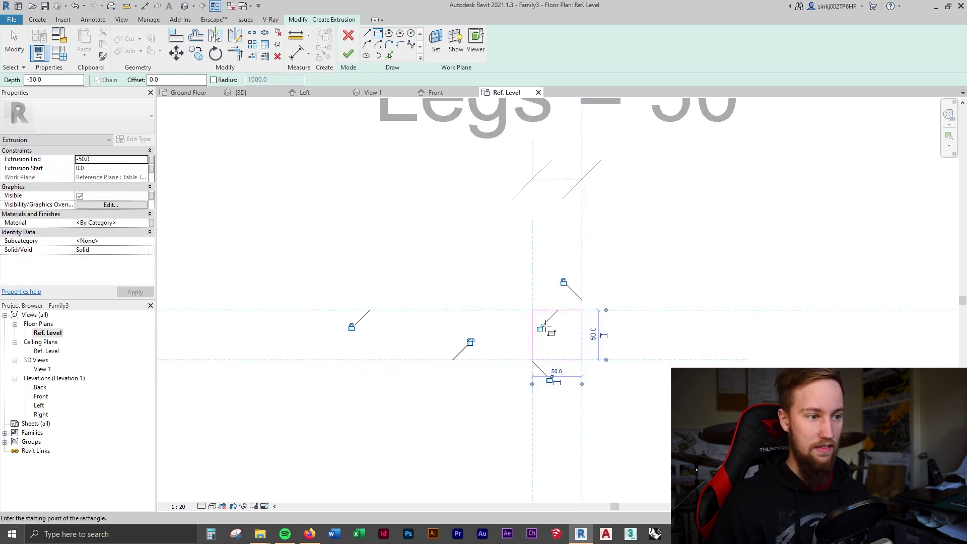
click(548, 380)
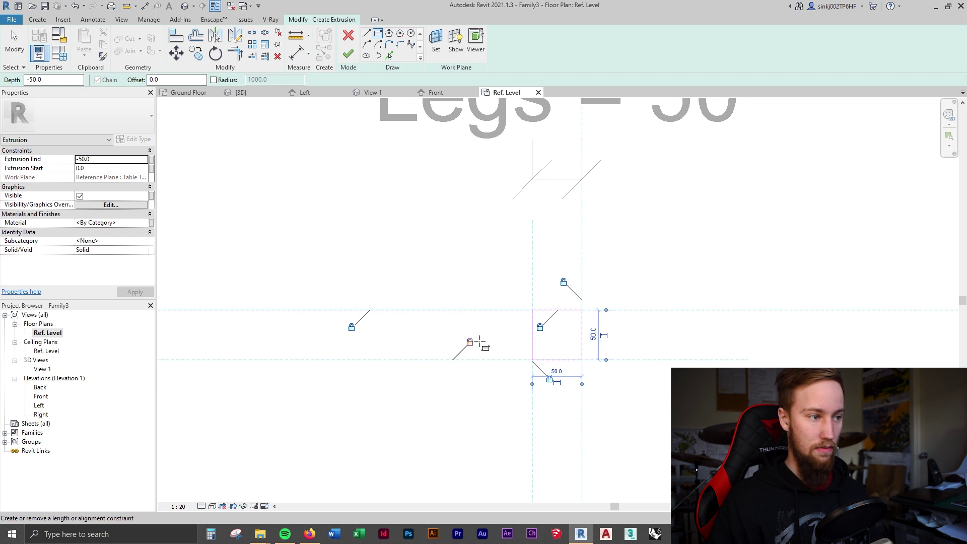
Add 50 mm square leg profiles locked to the reference planes at the tabletop's two lower corners and finish the extrusion
scroll(481, 343, down, 3)
scroll(654, 289, up, 5)
middle_drag(653, 289, 795, 276)
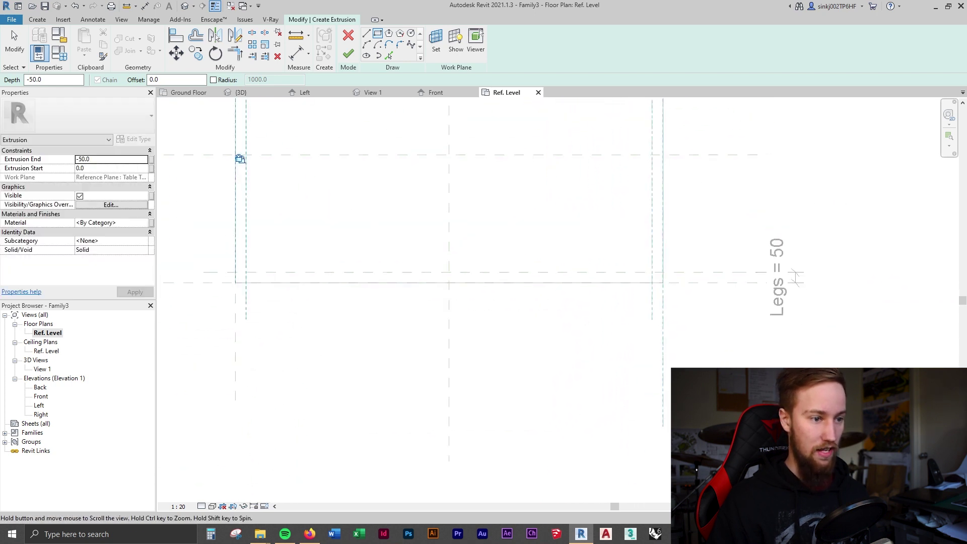
scroll(214, 255, up, 6)
click(296, 326)
click(340, 369)
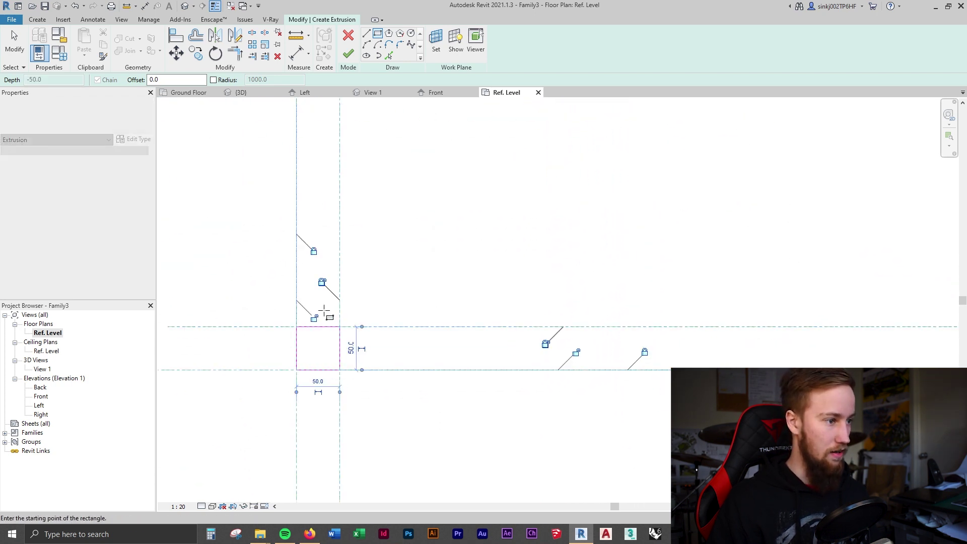
click(322, 281)
click(314, 318)
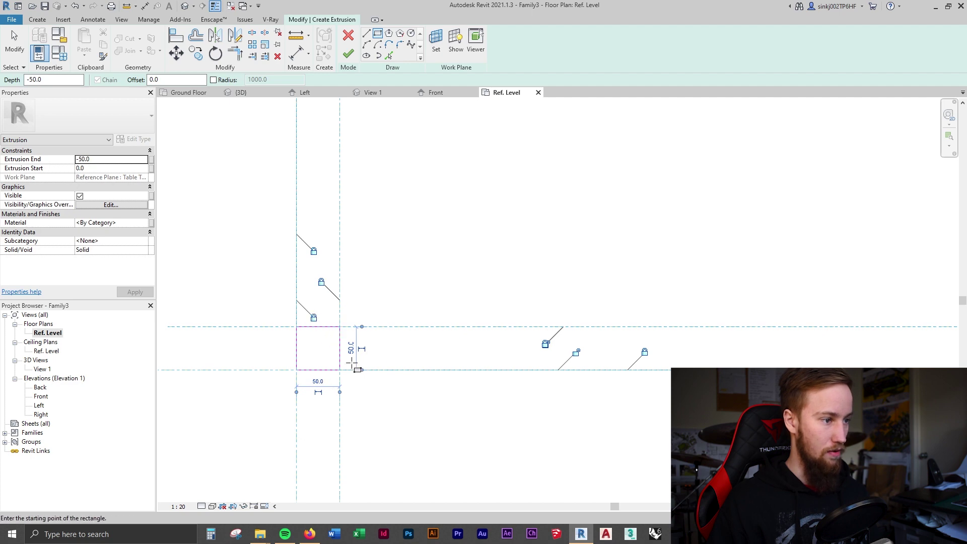
scroll(466, 394, down, 5)
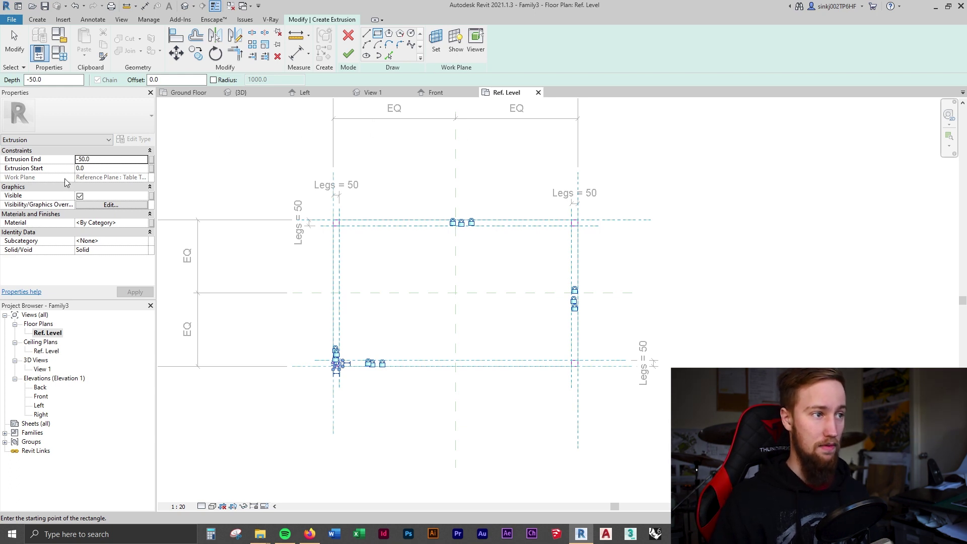
click(347, 55)
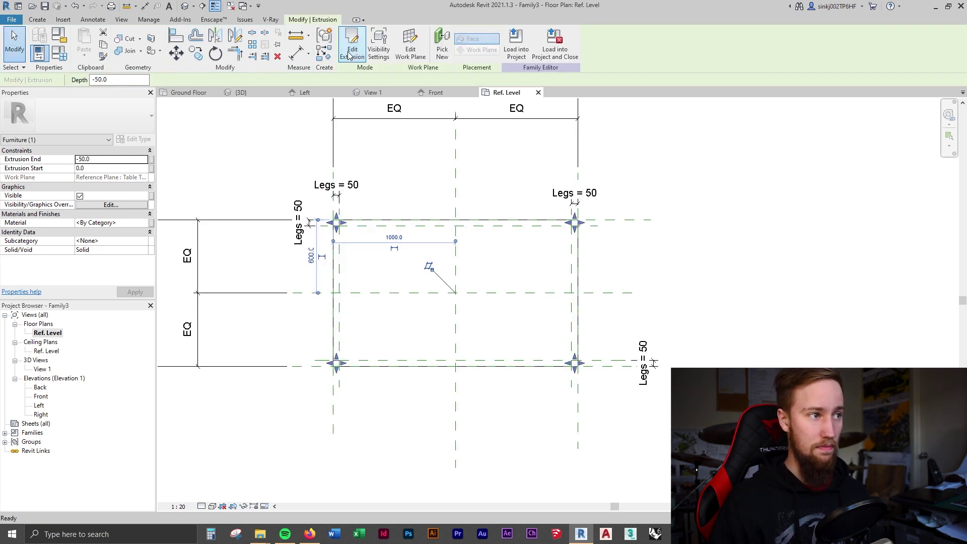
In the Front elevation, stretch the leg extrusion from Ref. Level up to the tabletop's underside and lock the alignment
click(436, 92)
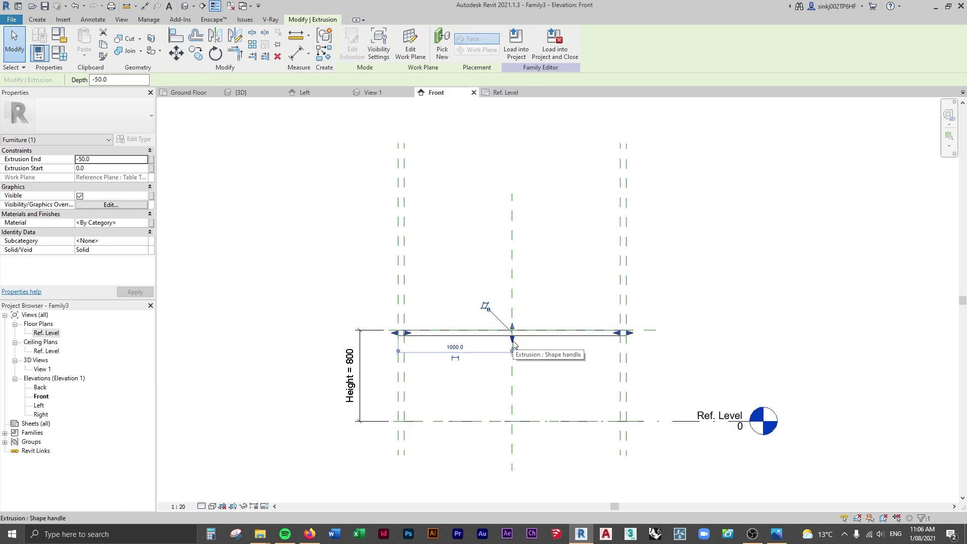
drag(513, 341, 553, 424)
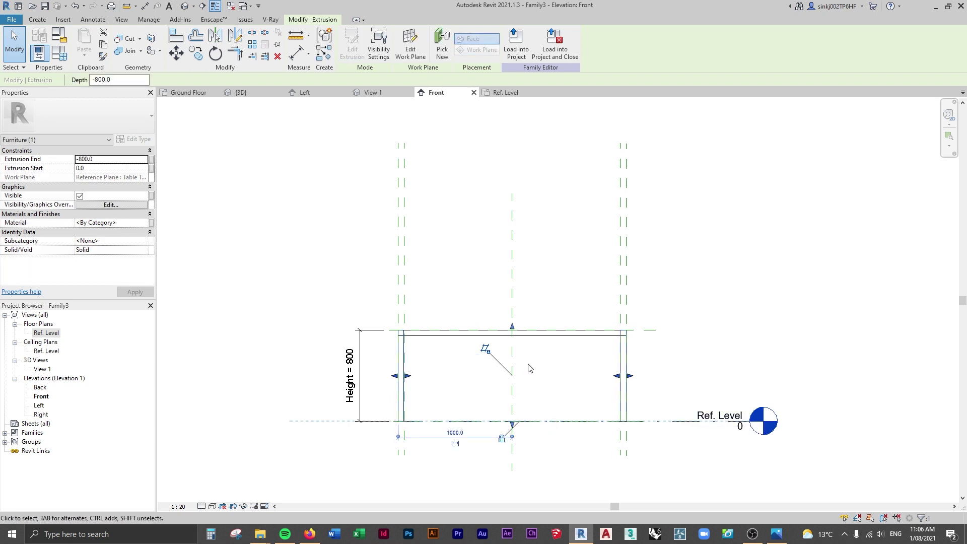
scroll(524, 363, up, 3)
mouse_move(503, 315)
mouse_down()
mouse_move(510, 341)
mouse_move(511, 320)
mouse_up()
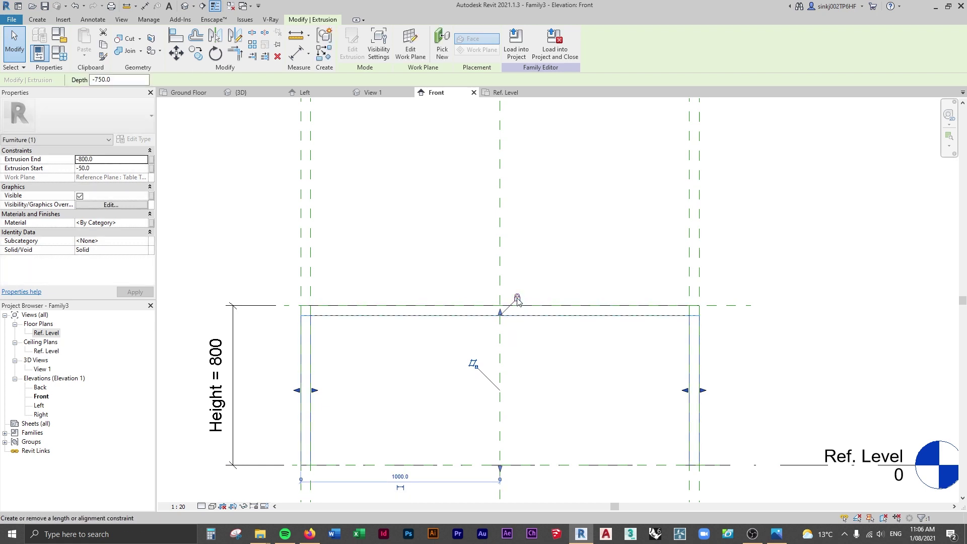
scroll(518, 300, down, 2)
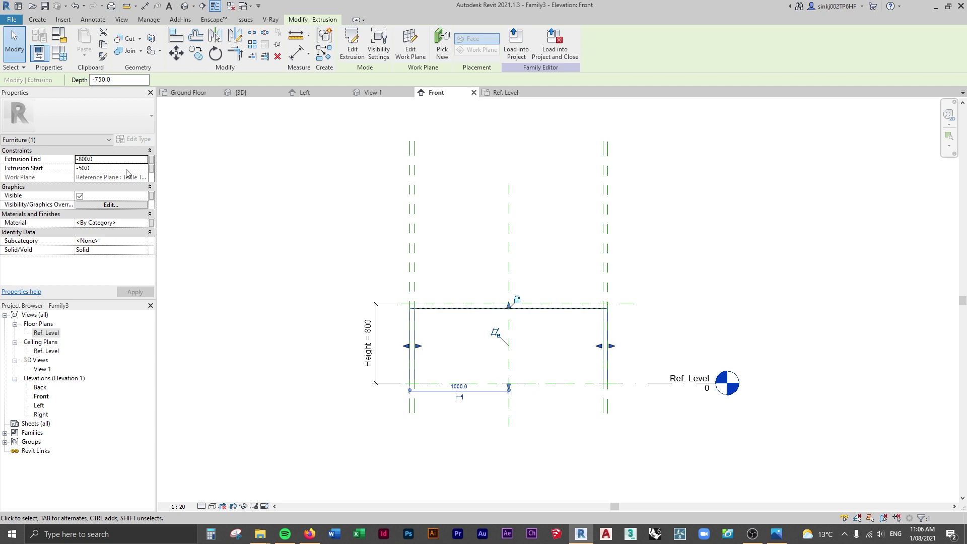
Return to the Ref. Level plan and set the Length parameter to 2400 mm, keeping the drawing unobstructed by the dialog
click(505, 92)
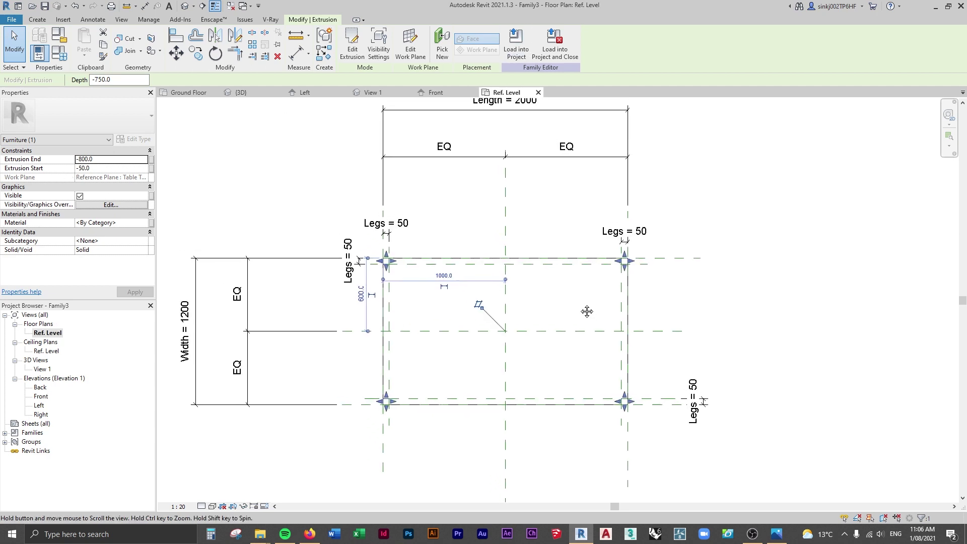
click(706, 309)
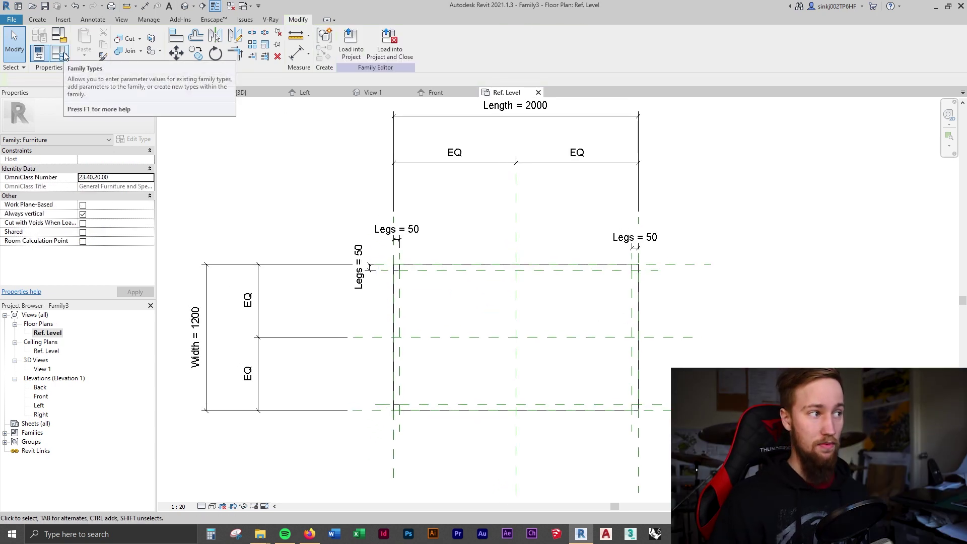
click(63, 54)
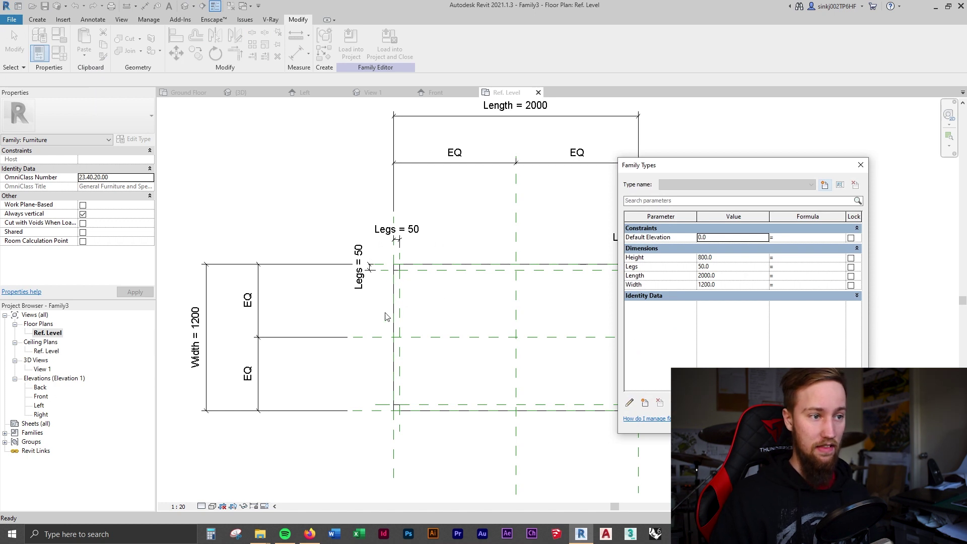
click(730, 277)
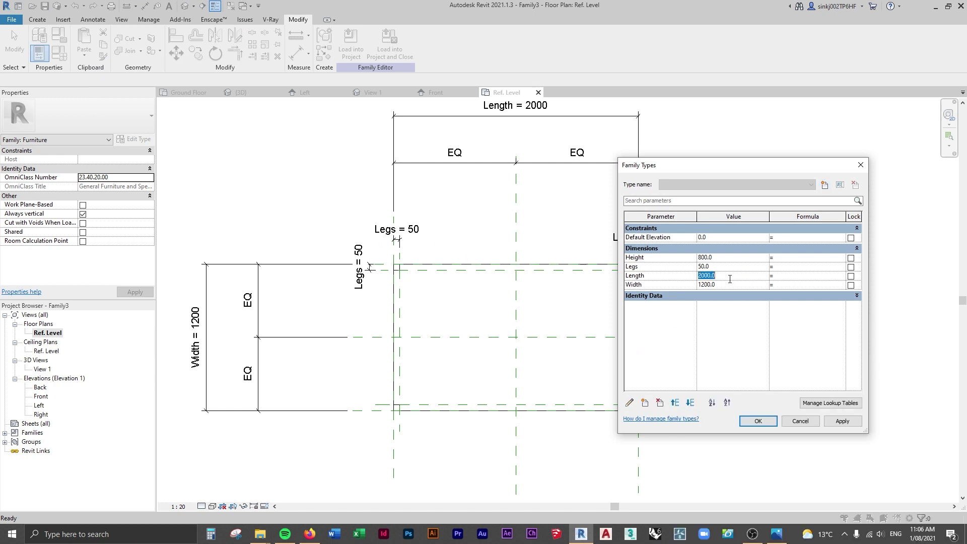
click(841, 421)
drag(669, 165, 785, 252)
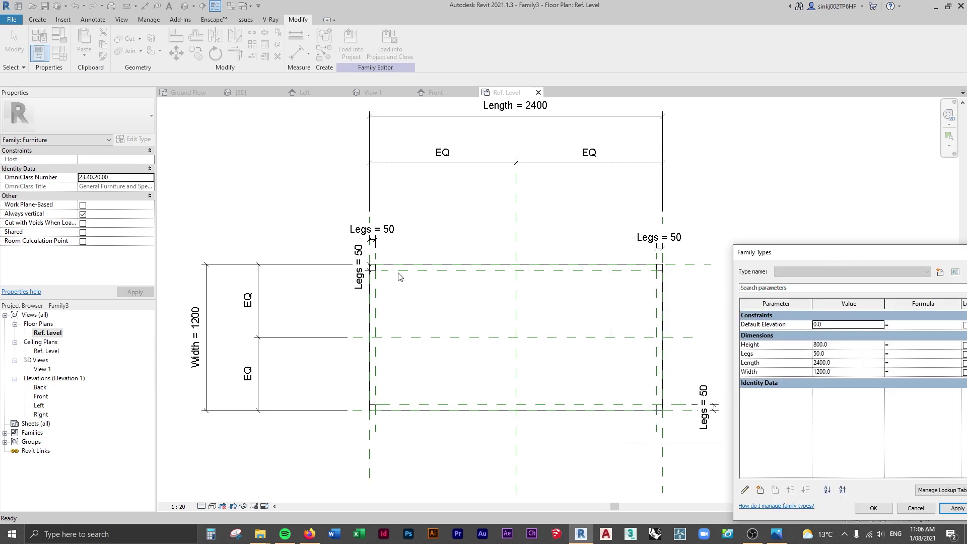
drag(865, 258, 792, 142)
Set the Length parameter to 1800 mm and accept the family types
click(771, 247)
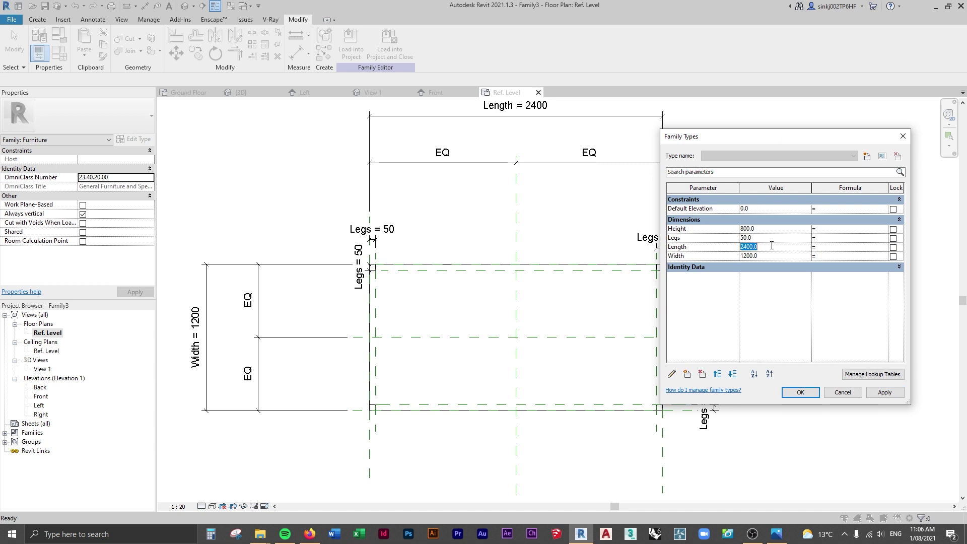
click(880, 392)
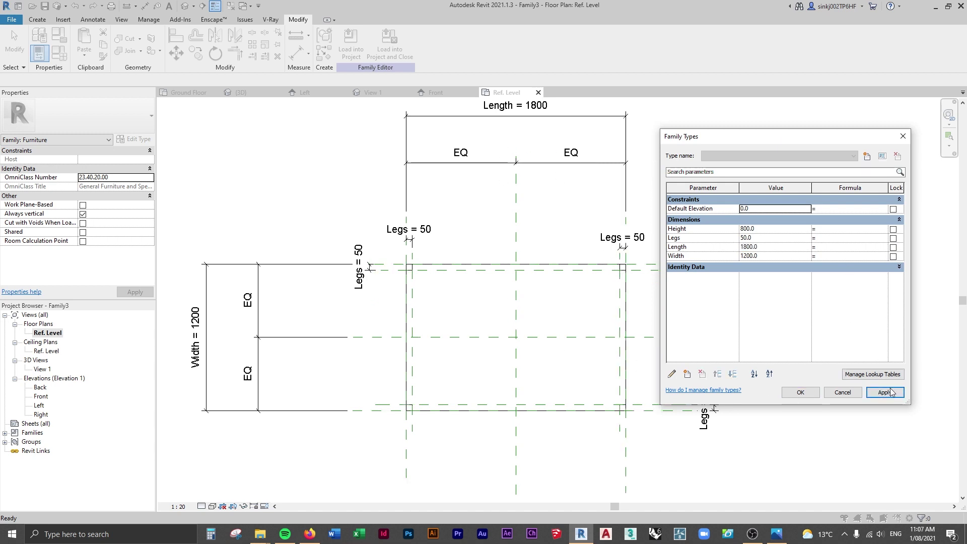
click(810, 392)
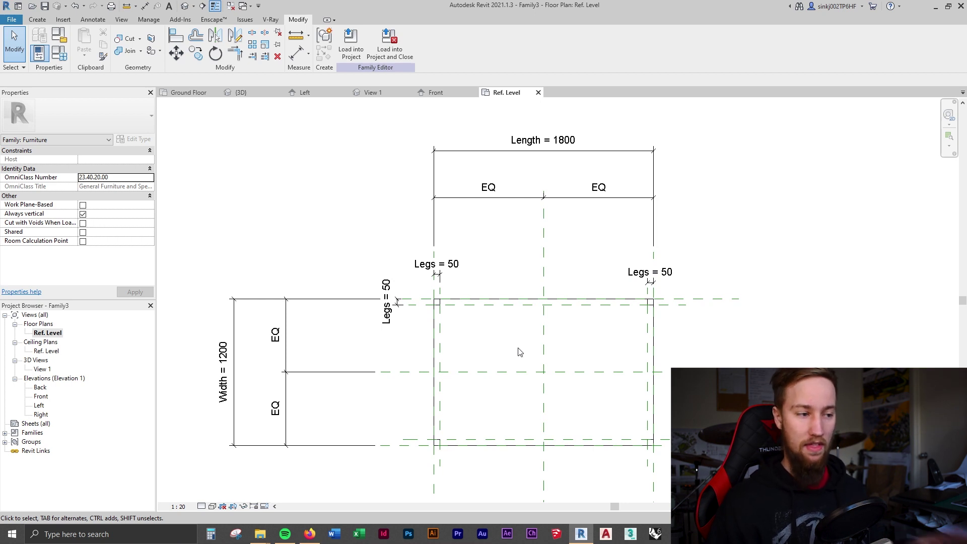
Open the default 3D view and examine the table and the joint between a leg and the tabletop
key(3)
key(d)
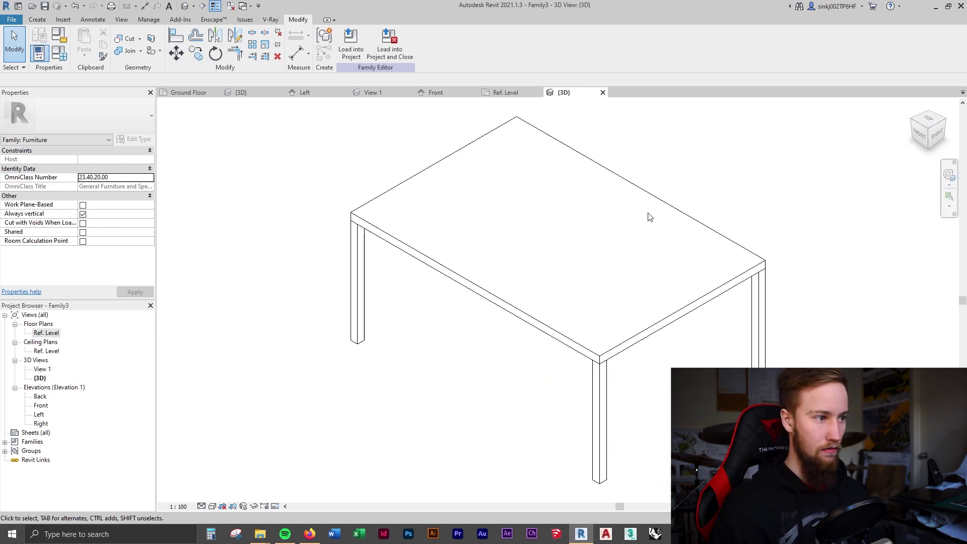
middle_drag(750, 318, 836, 383)
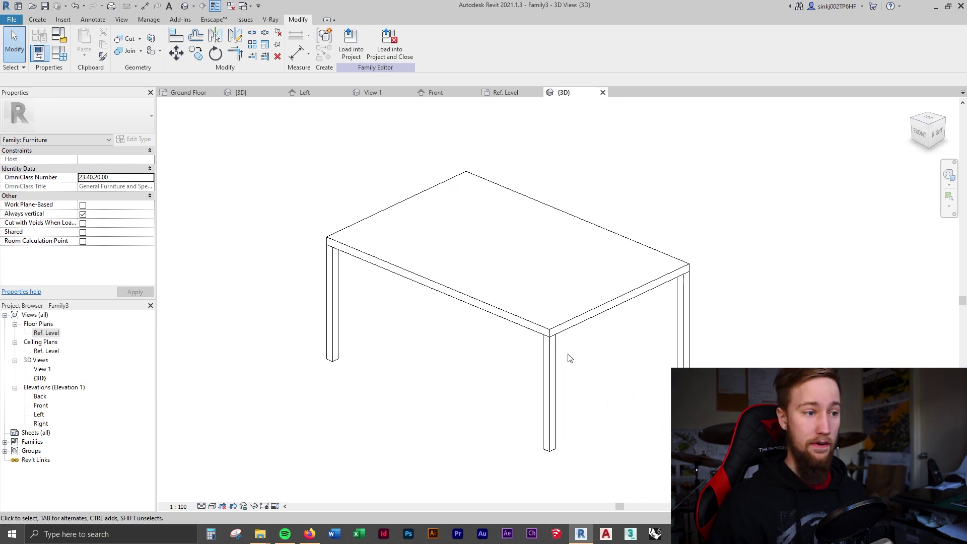
scroll(538, 328, up, 5)
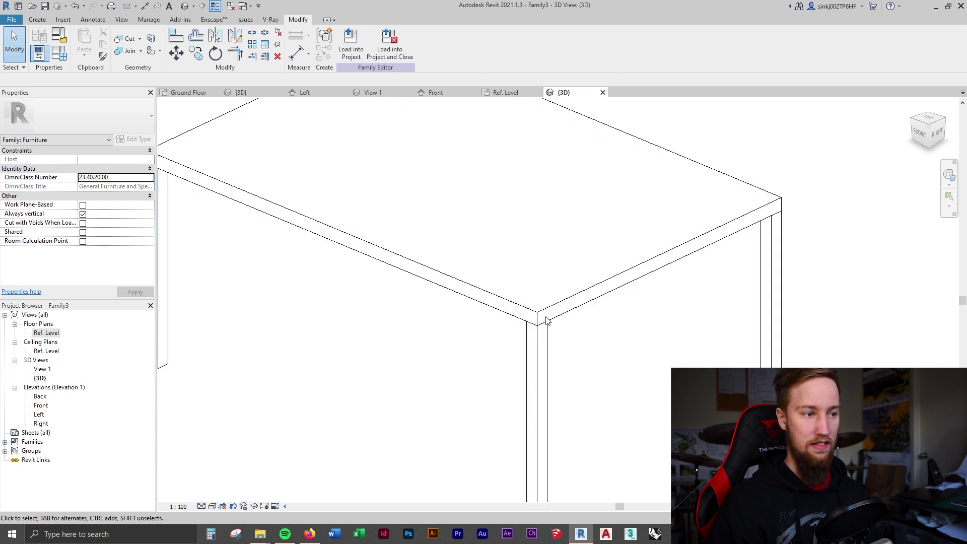
Join the tabletop's geometry with the table legs and examine the merged joints in the 3D view
click(127, 51)
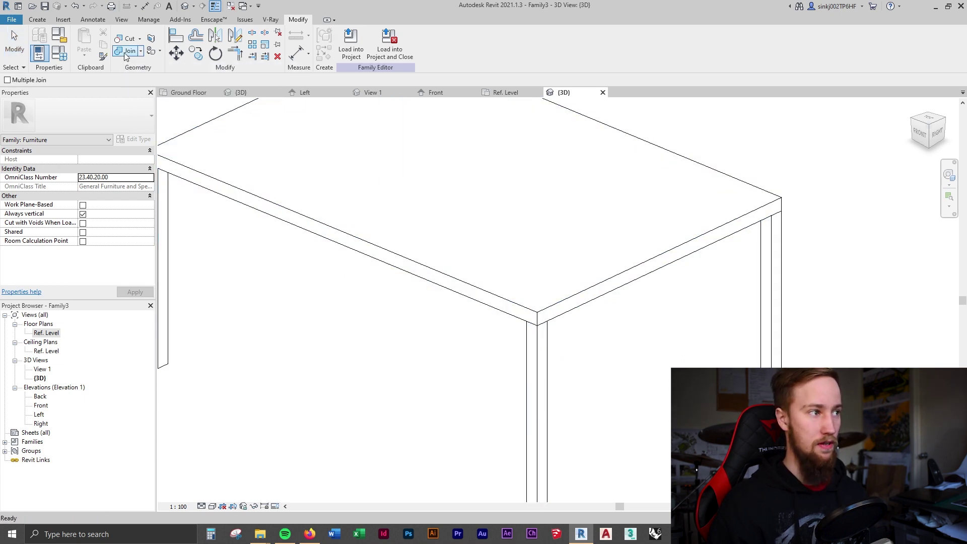
click(431, 280)
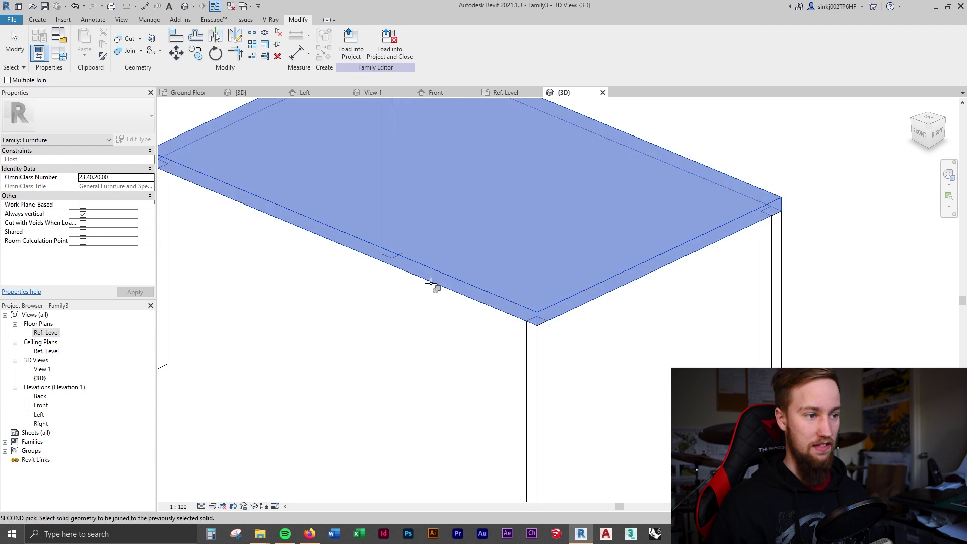
click(535, 348)
key(Escape)
scroll(769, 339, down, 5)
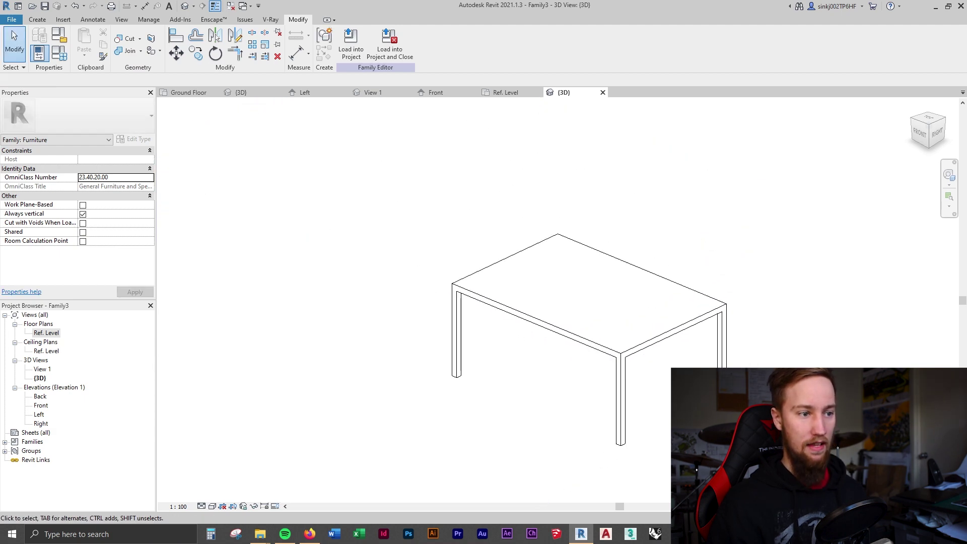
shift+middle_drag(769, 339, 664, 337)
Check the coffee table in the reference photo, and sketch an extrusion rectangle offset 50 mm outside the tabletop in the Ref. Level plan
key(alt+Tab)
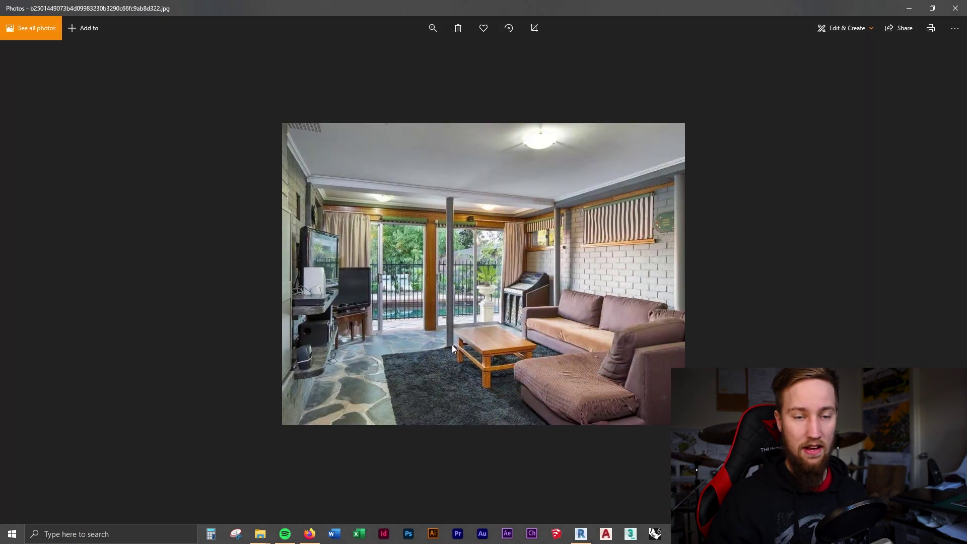
click(909, 7)
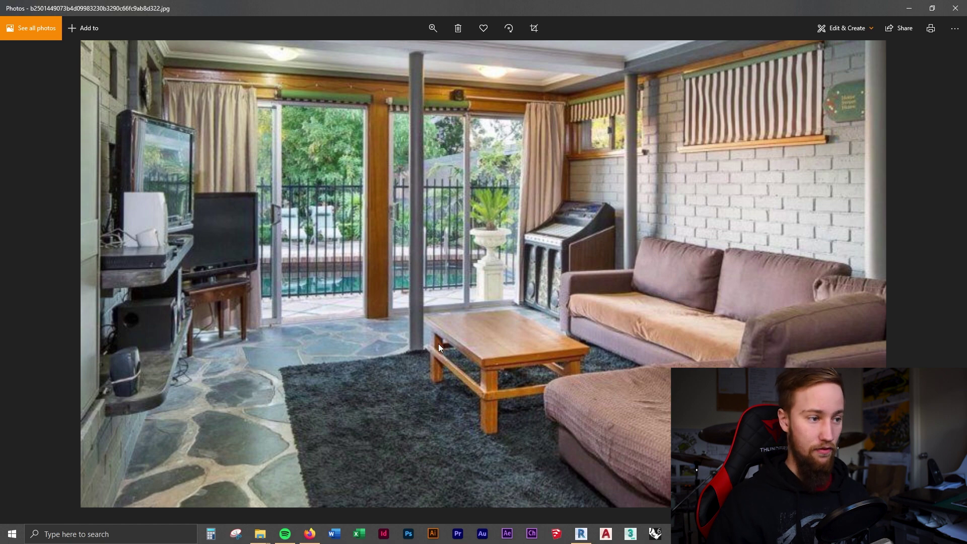
click(908, 8)
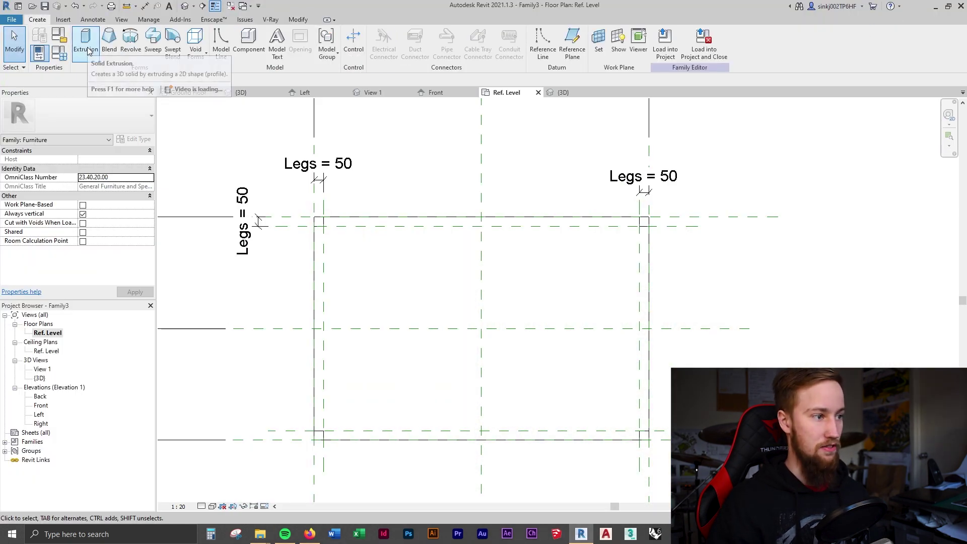
click(86, 49)
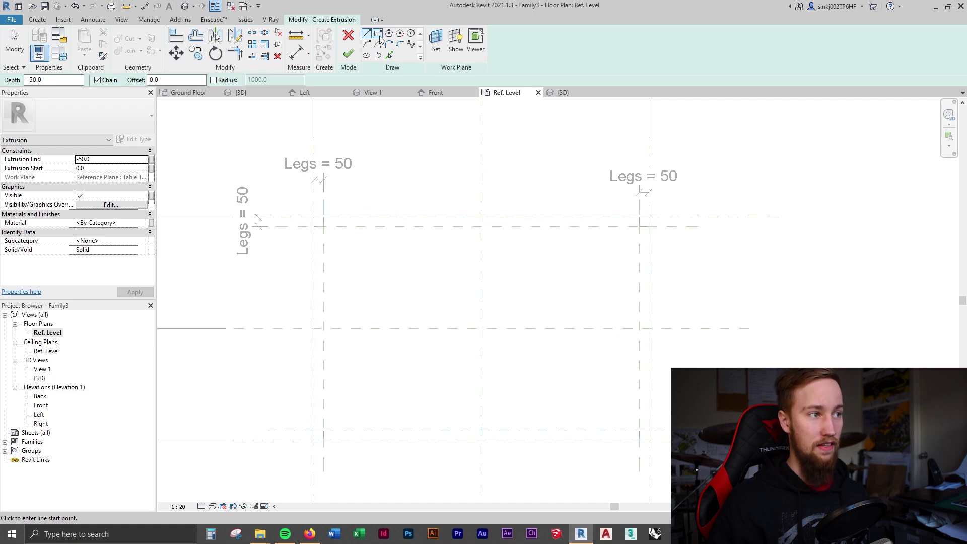
click(378, 33)
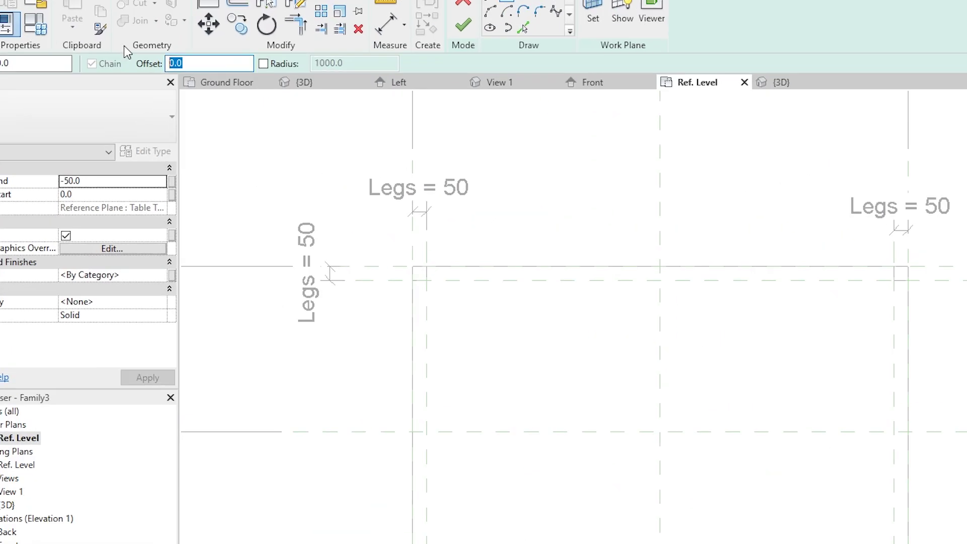
text(50)
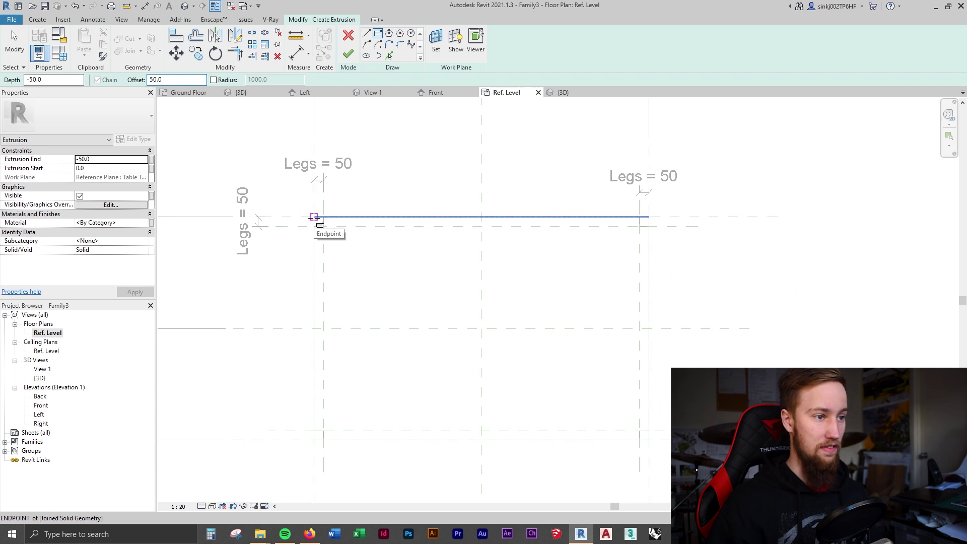
click(314, 216)
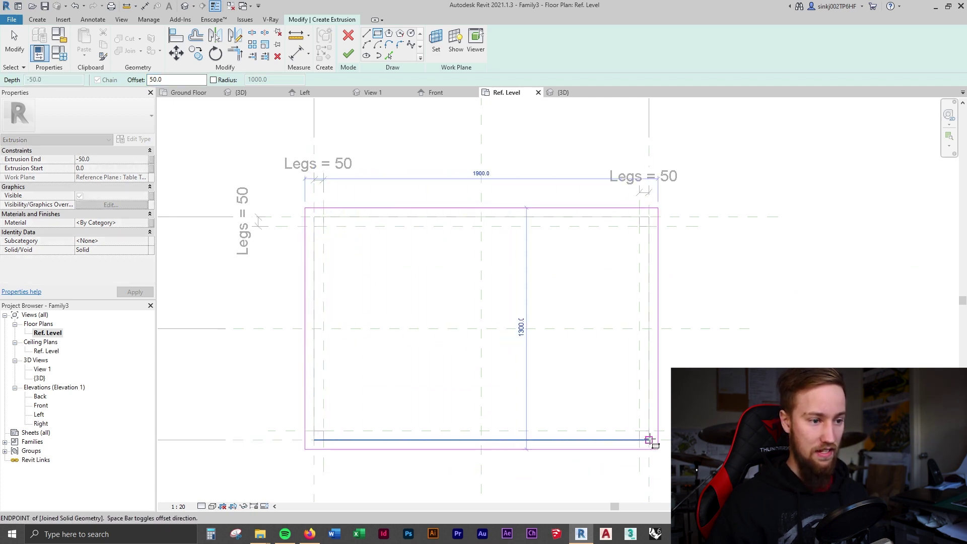
click(649, 440)
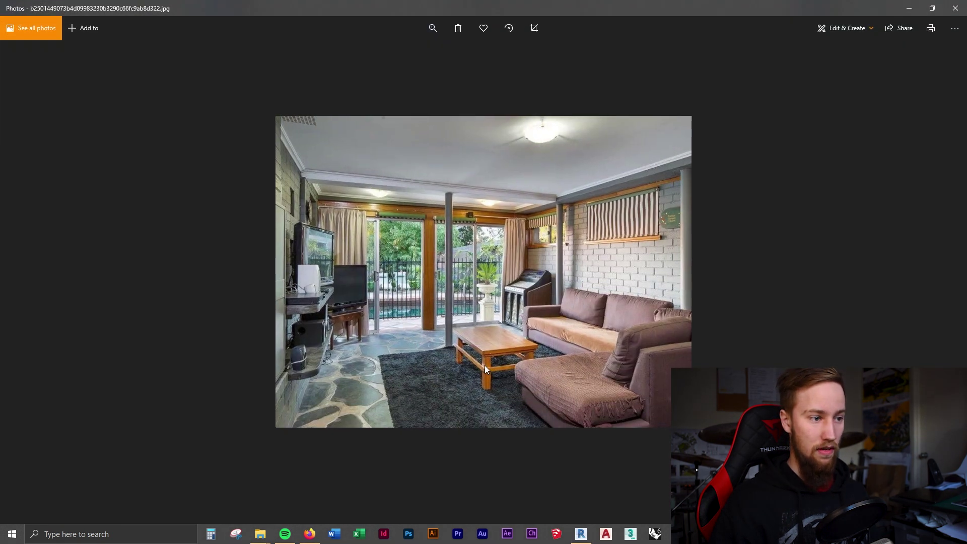
Compare with the reference photo, keep the Table Top work plane, and finish the outer rectangle as an extrusion with a depth of -50
ctrl+scroll(484, 364, up, 2)
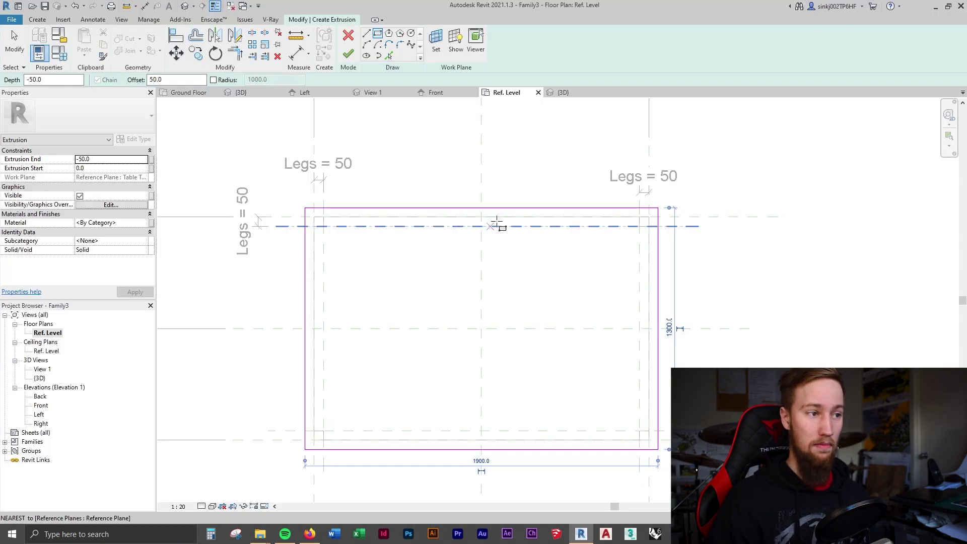
click(436, 40)
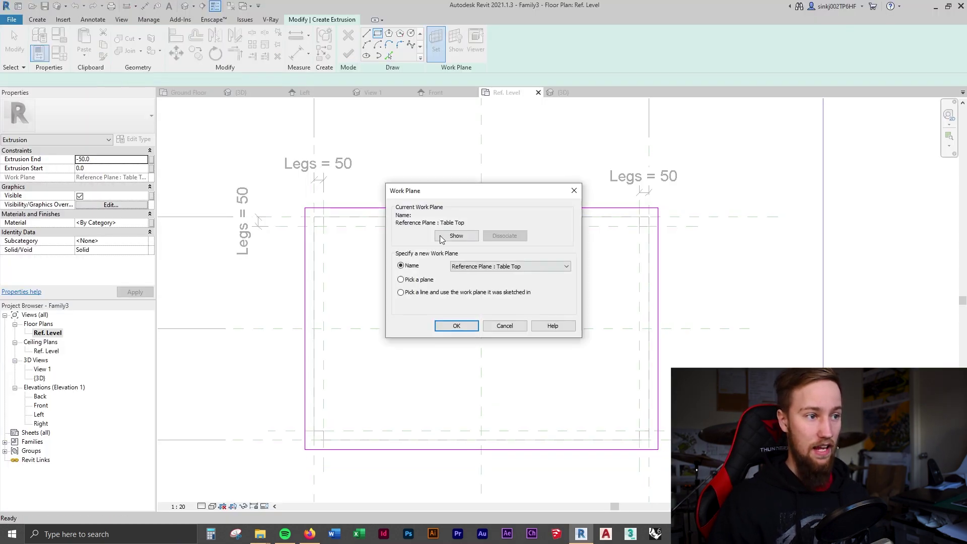
click(518, 330)
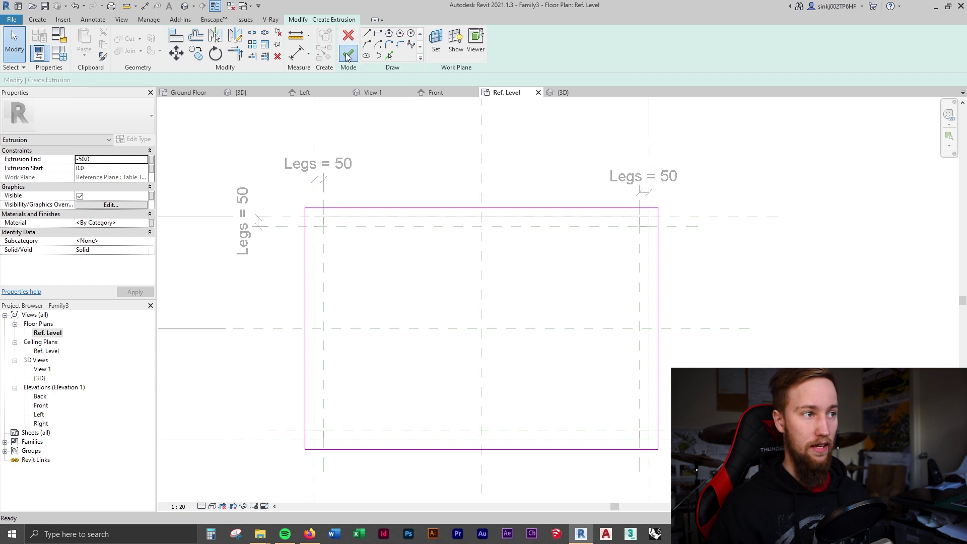
click(348, 53)
In the Front elevation, draw a horizontal reference plane across both legs about 355 mm above Ref. Level
click(452, 95)
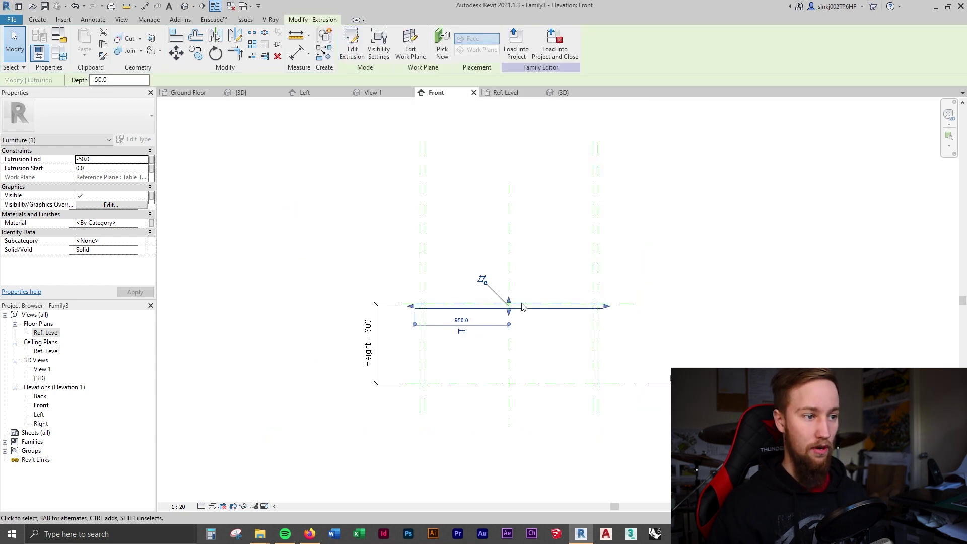
scroll(540, 352, up, 4)
click(548, 348)
key(r)
key(p)
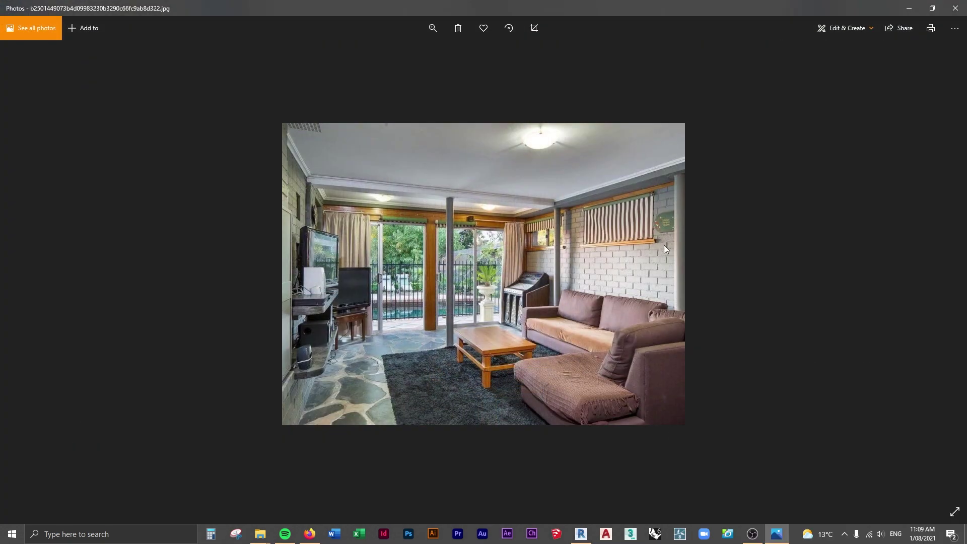
click(909, 8)
click(266, 344)
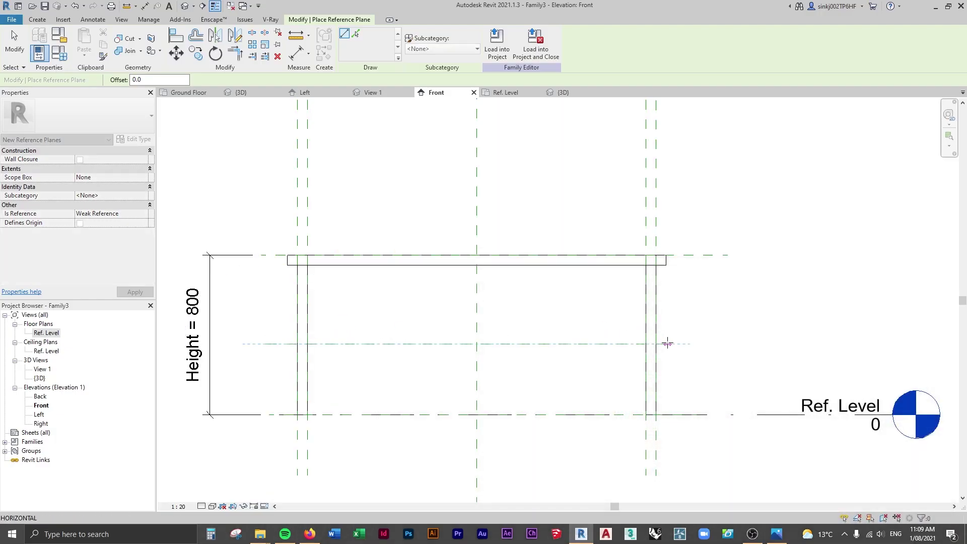
click(687, 344)
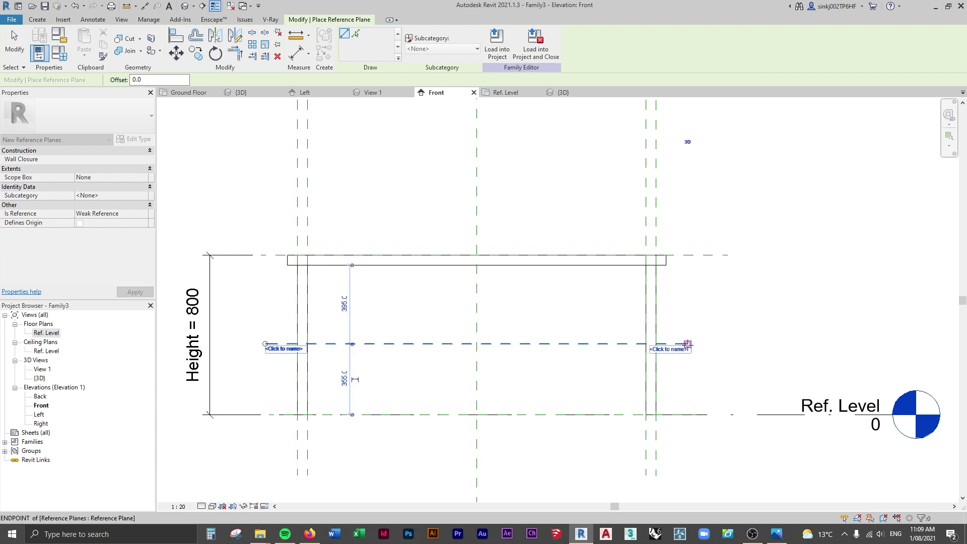
Add an aligned dimension between the new horizontal reference plane and Ref. Level, placed beside the Height dimension
click(295, 53)
click(606, 358)
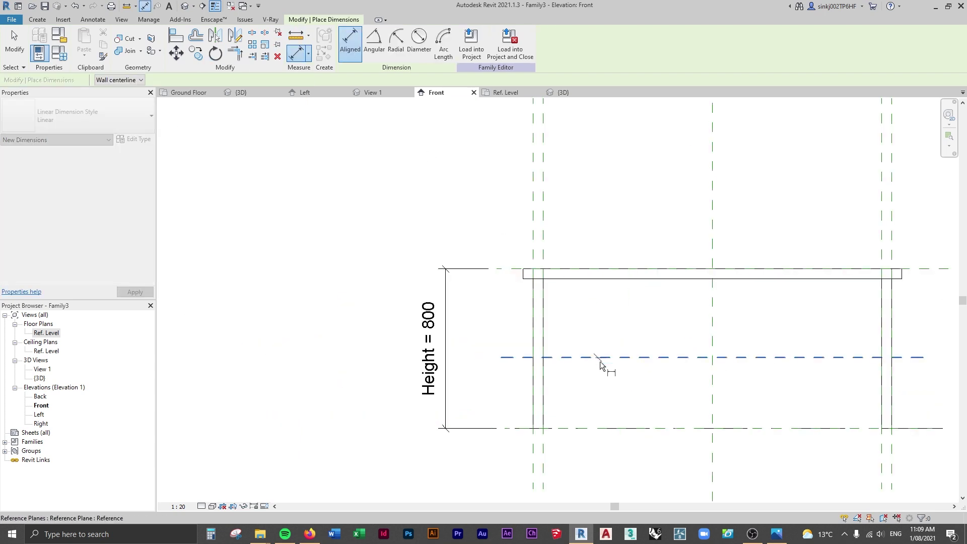
click(662, 429)
click(344, 393)
key(Escape)
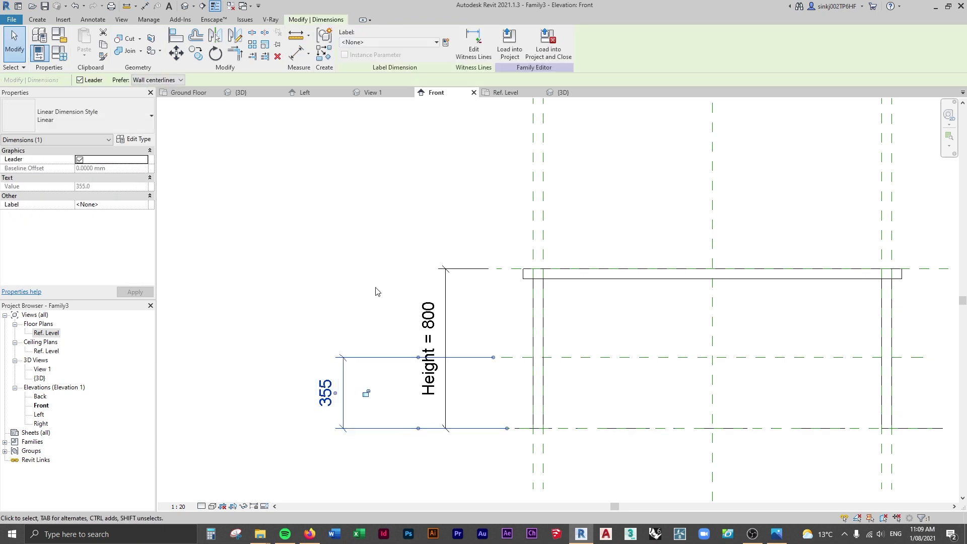
Label the new dimension with a new type-based family parameter named Foot Rest Height, grouped under Dimensions
click(446, 41)
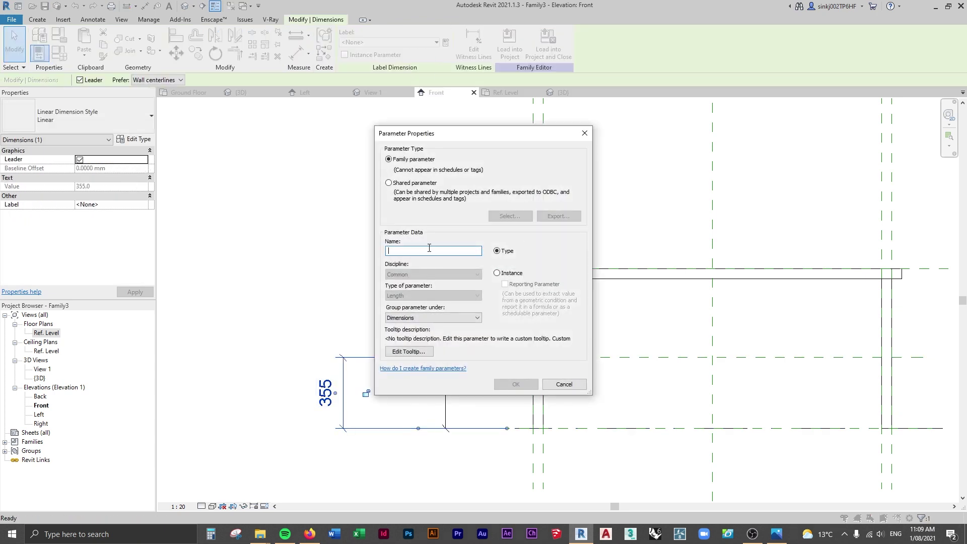
text(Foot Rest Height)
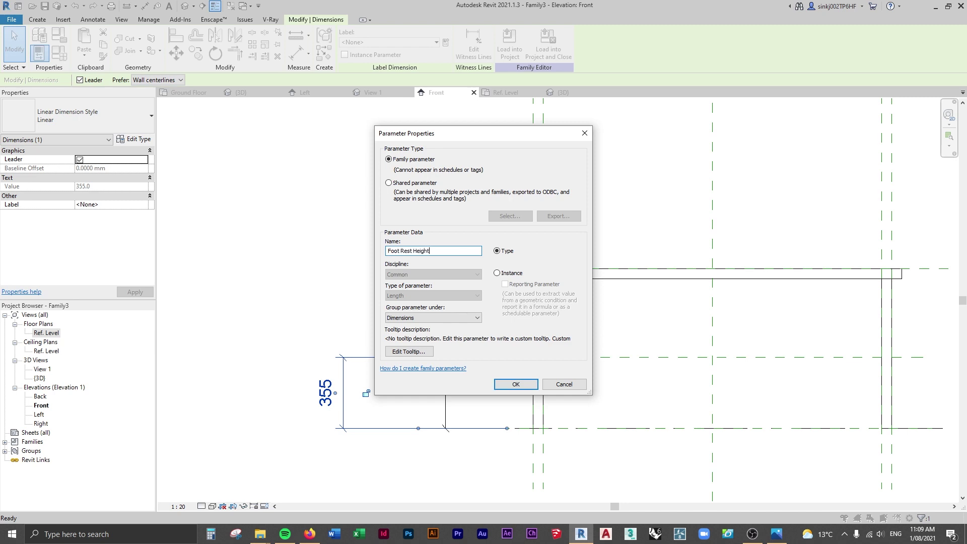
key(Return)
Name the horizontal reference plane between the tabletop and Ref. Level Foot Rest
click(402, 379)
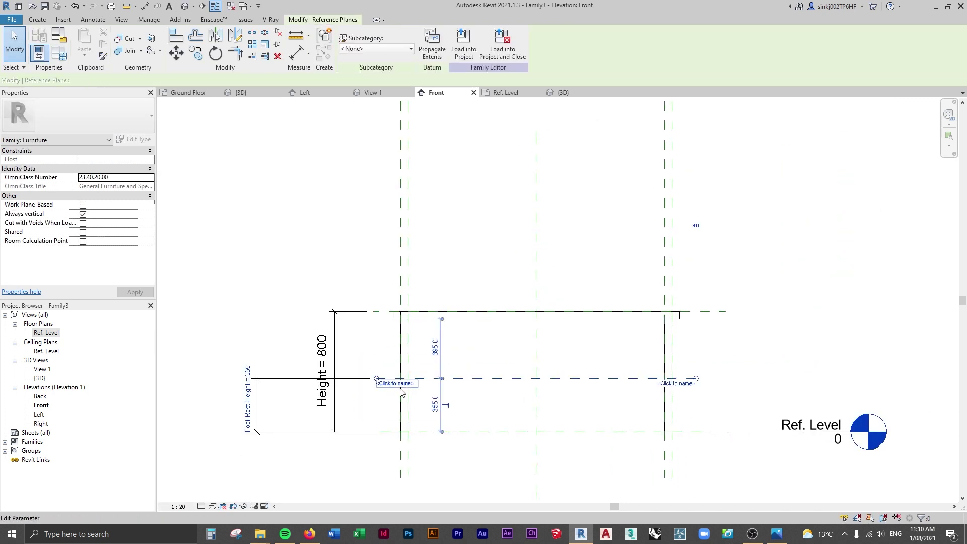
click(401, 385)
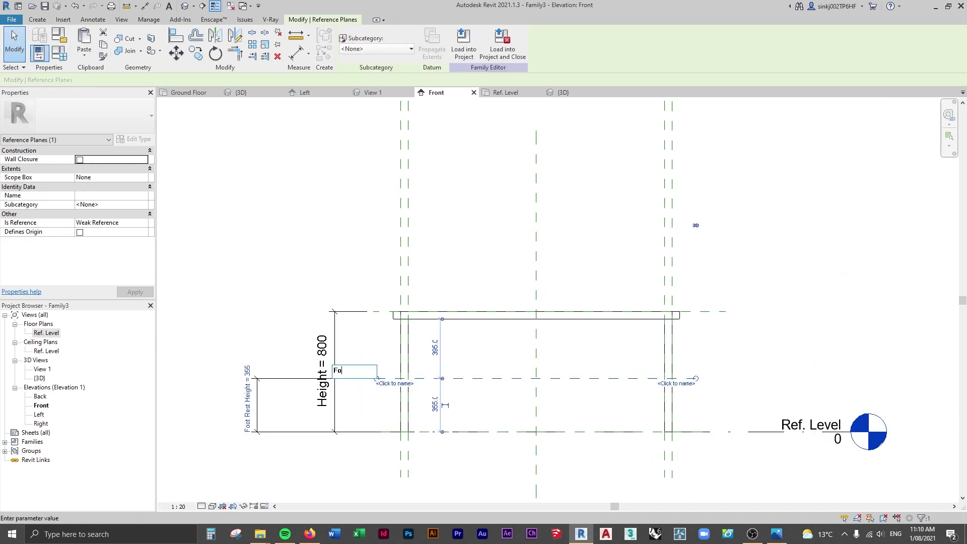
text(Foot R)
key(Return)
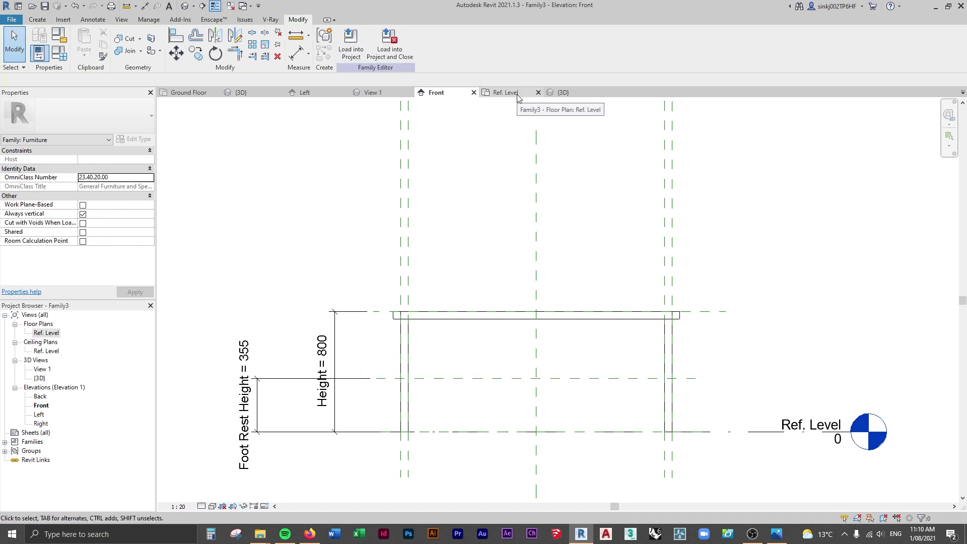
Change the outer extrusion's work plane from the Ref. Level plan to Reference Plane : Foot Rest, and check it in the Front and 3D views
click(519, 95)
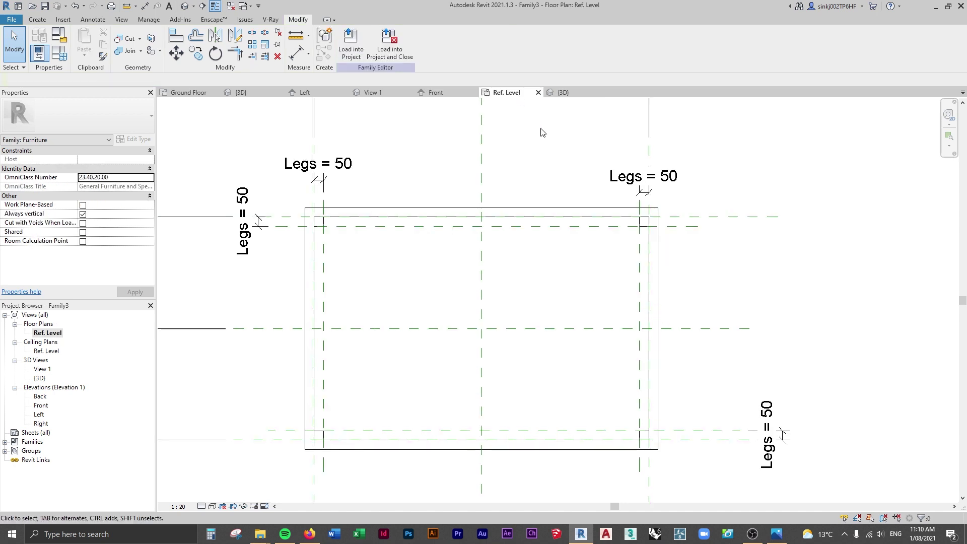
click(658, 308)
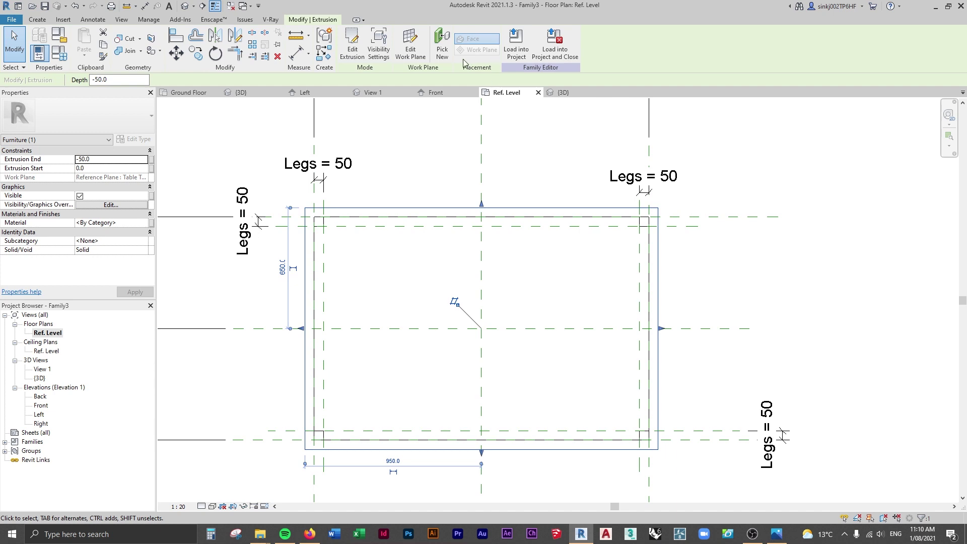
click(411, 45)
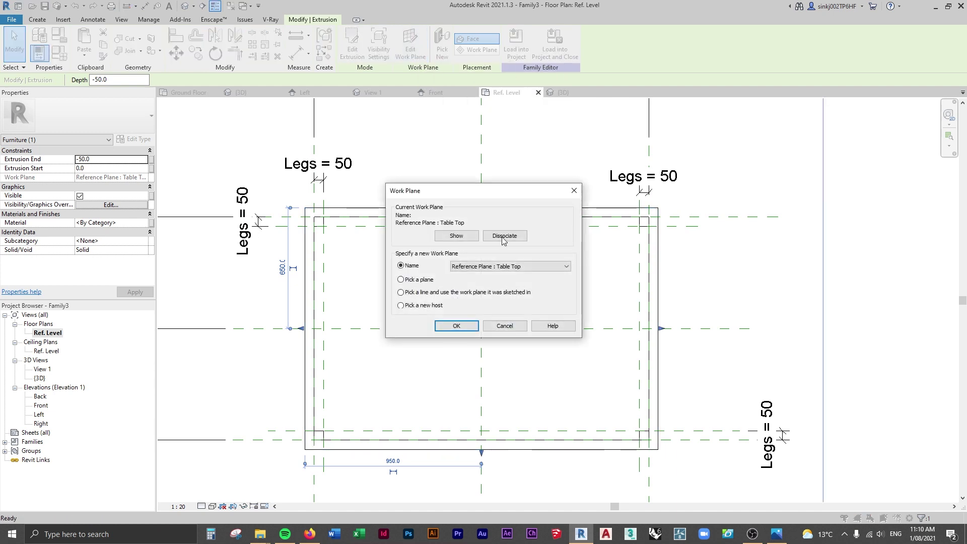
click(502, 266)
click(476, 292)
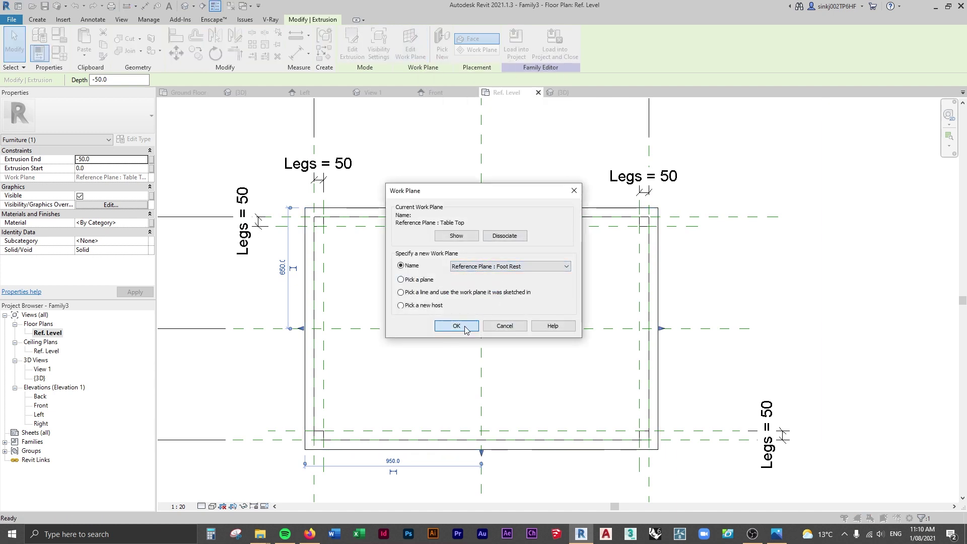
click(456, 325)
click(454, 92)
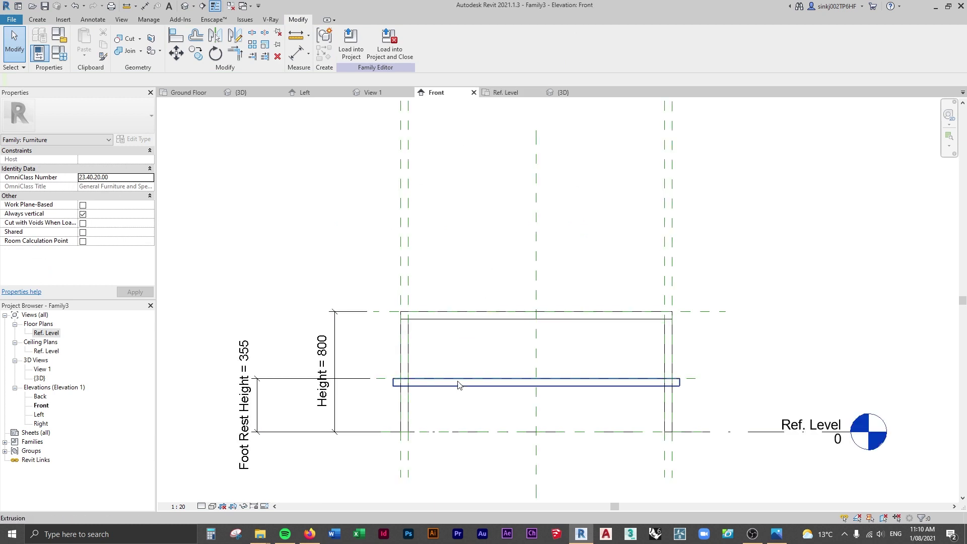
click(555, 91)
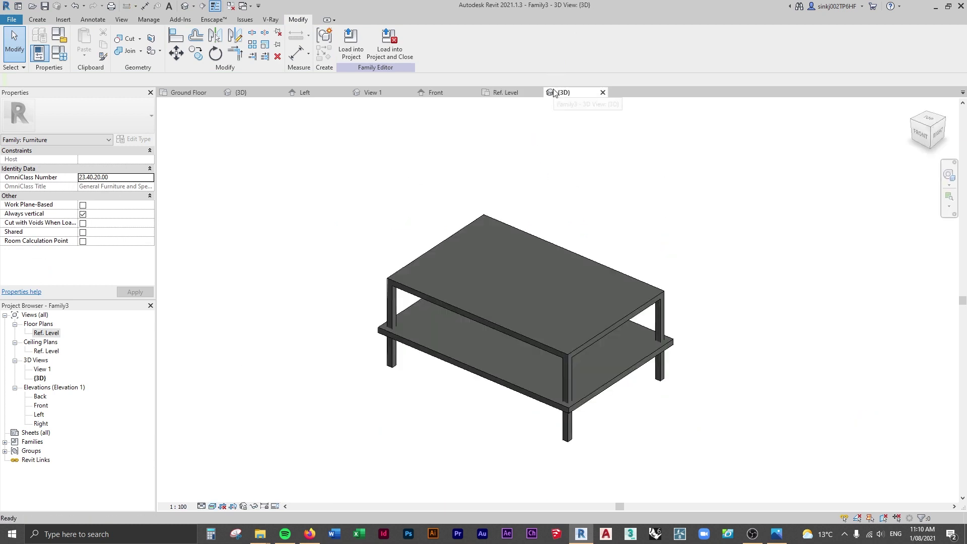
Hollow out the foot rest extrusion by sketching an inner 1800 x 1200 rectangle on the legs' outer corners, and check the frame in 3D
click(619, 366)
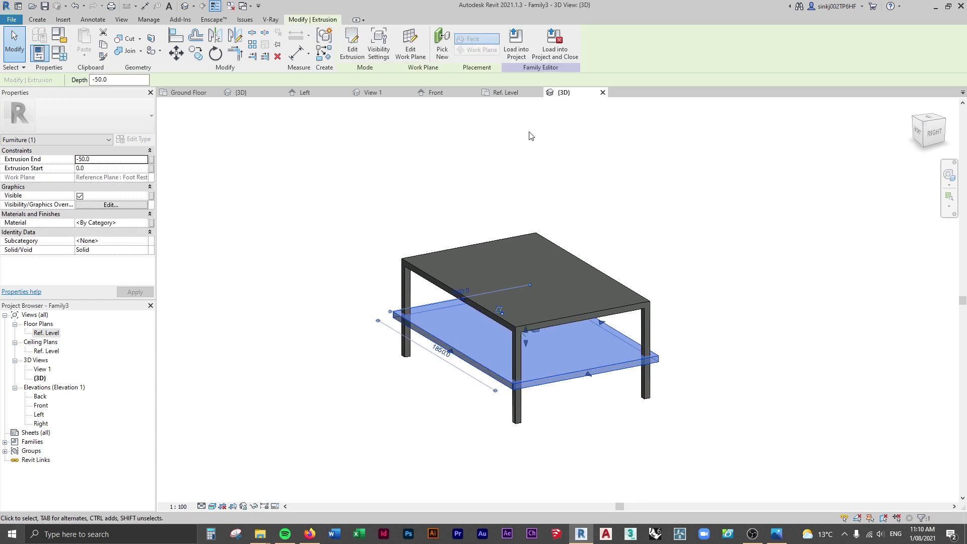
click(519, 94)
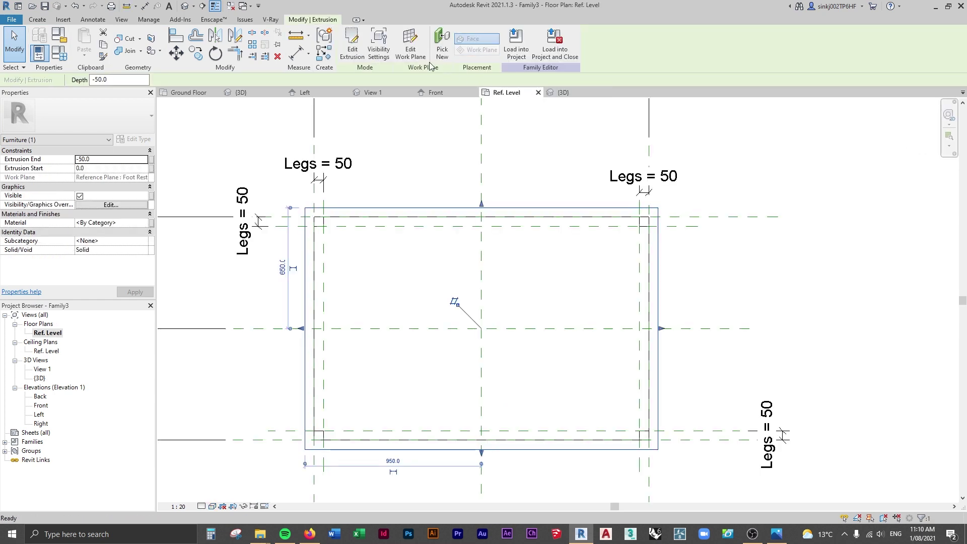
click(360, 51)
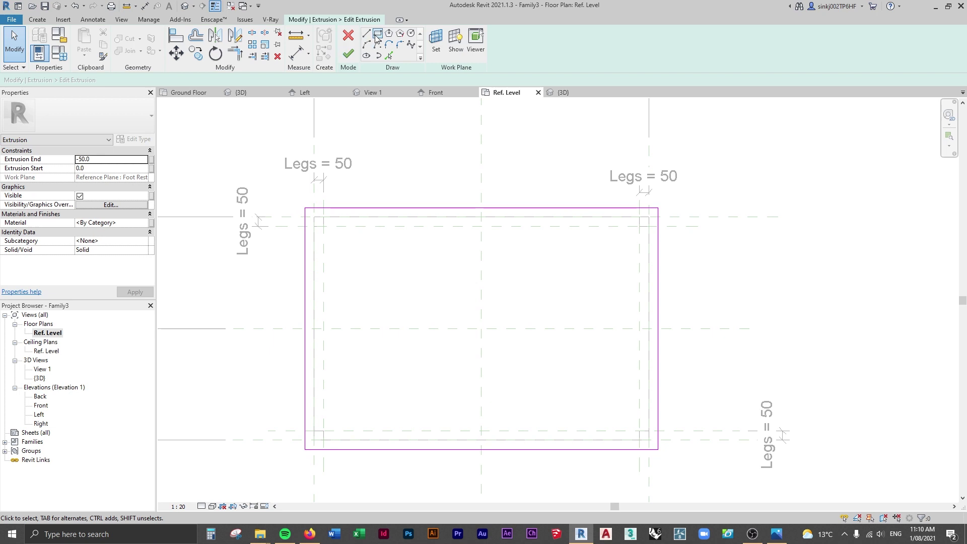
click(377, 35)
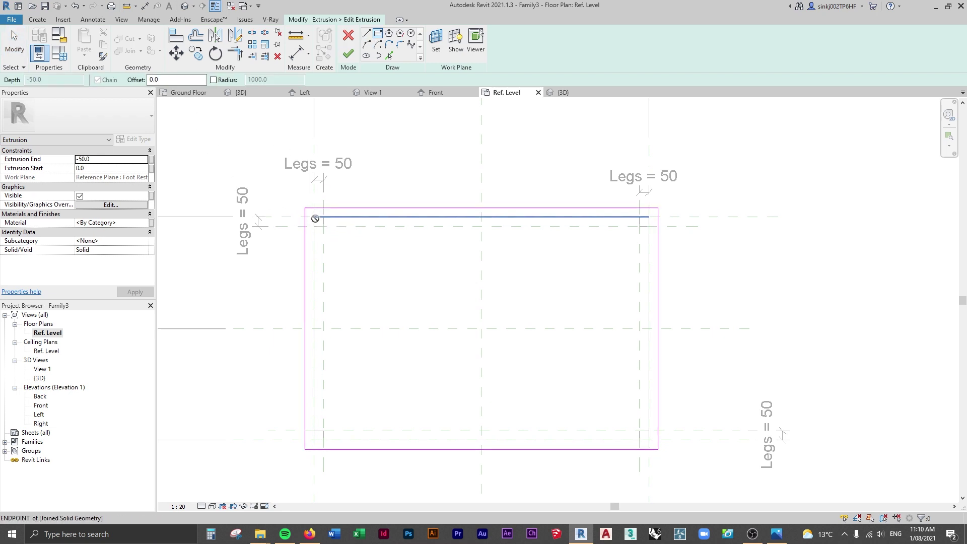
click(315, 219)
click(649, 439)
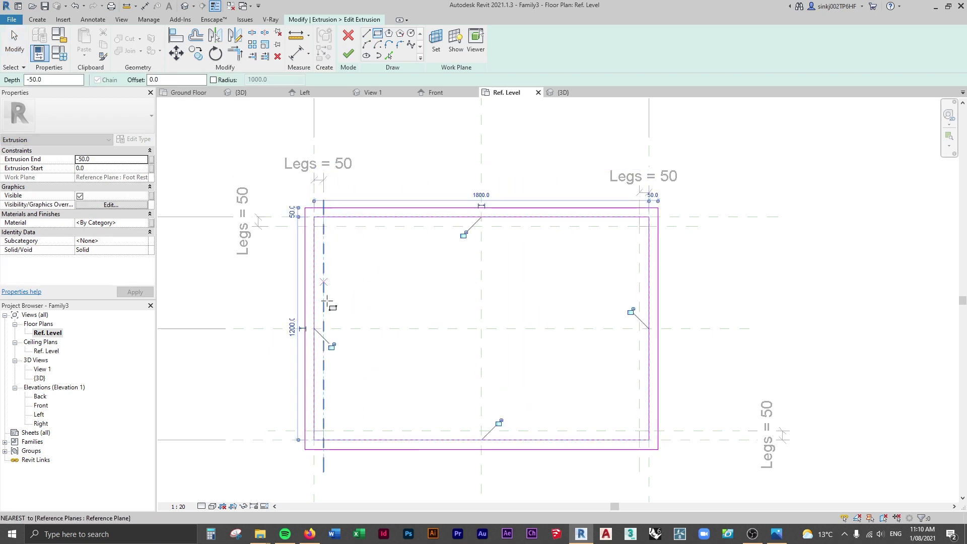
click(348, 54)
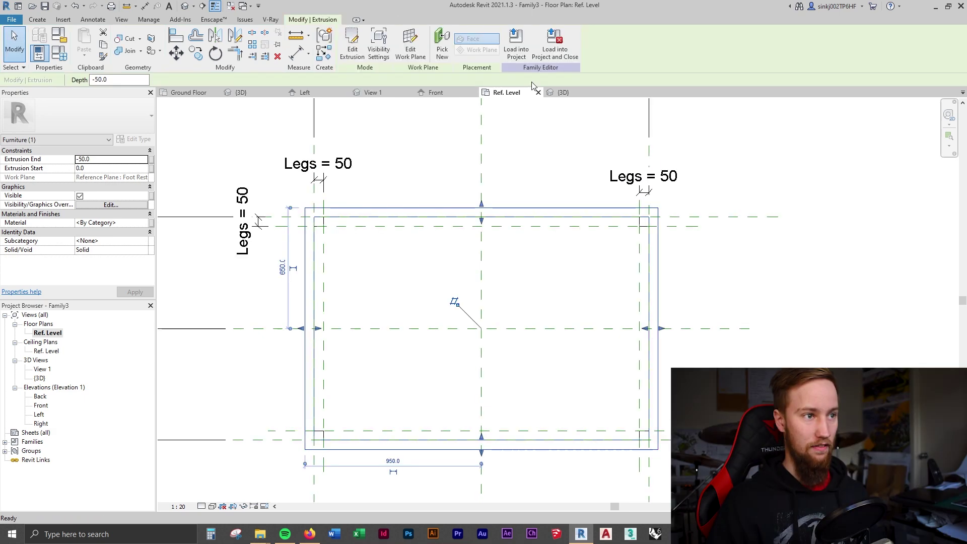
click(563, 92)
click(582, 431)
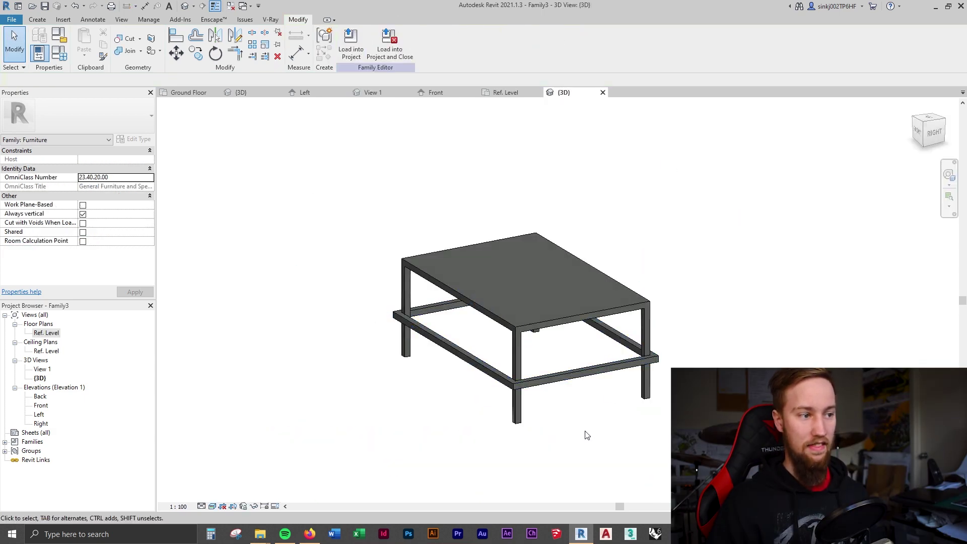
shift+middle_drag(582, 432, 611, 433)
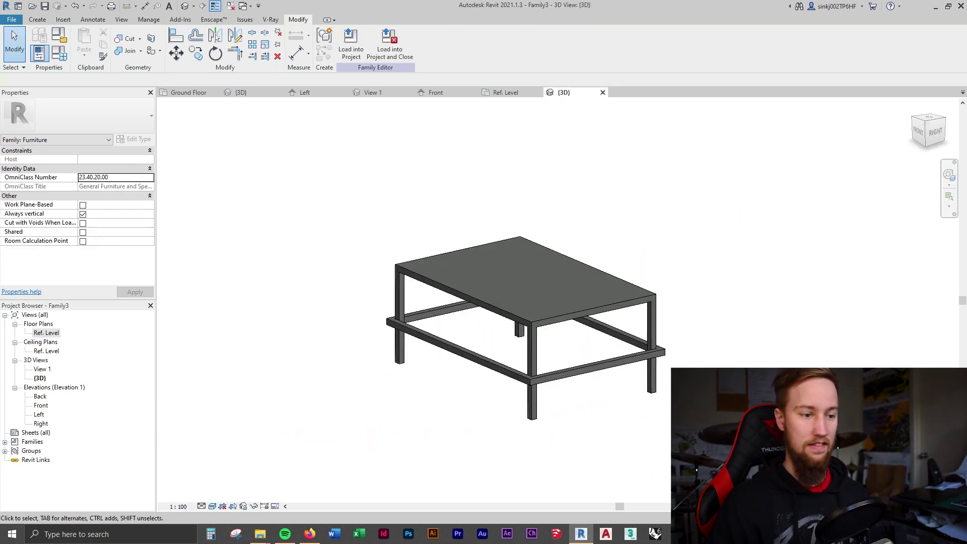
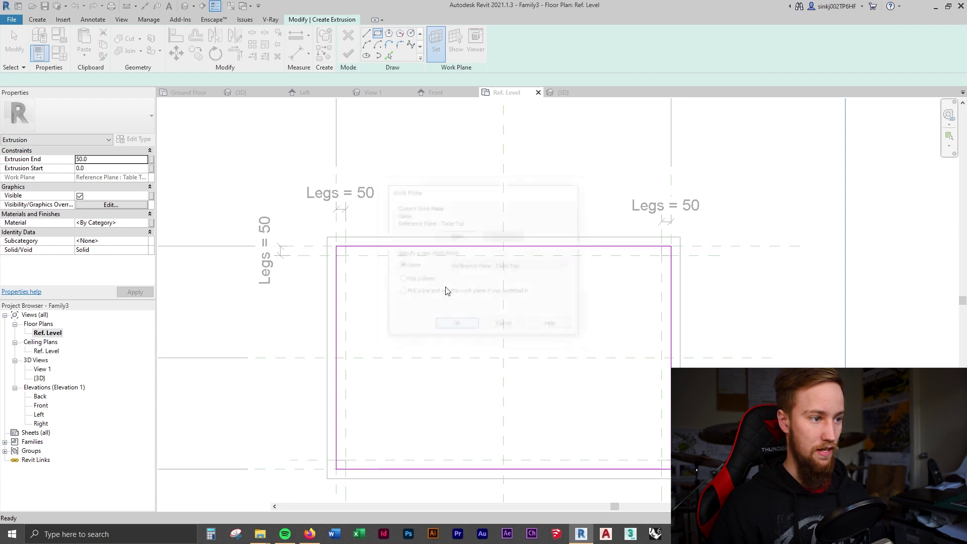
Finish the 50 mm upper slab extrusion on the Table Top reference plane and compare the table with the reference photo
click(349, 54)
click(563, 93)
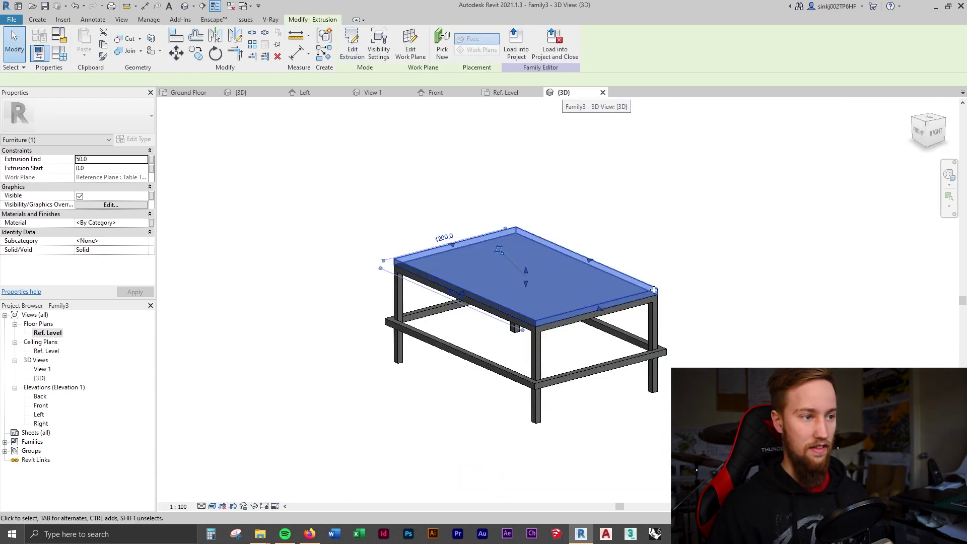
click(769, 345)
click(610, 311)
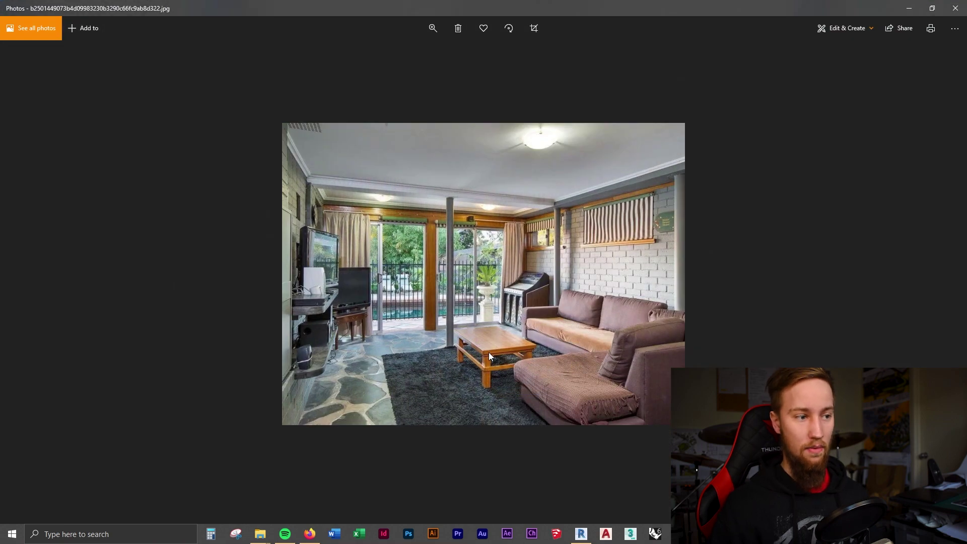
key(Right)
key(Right)
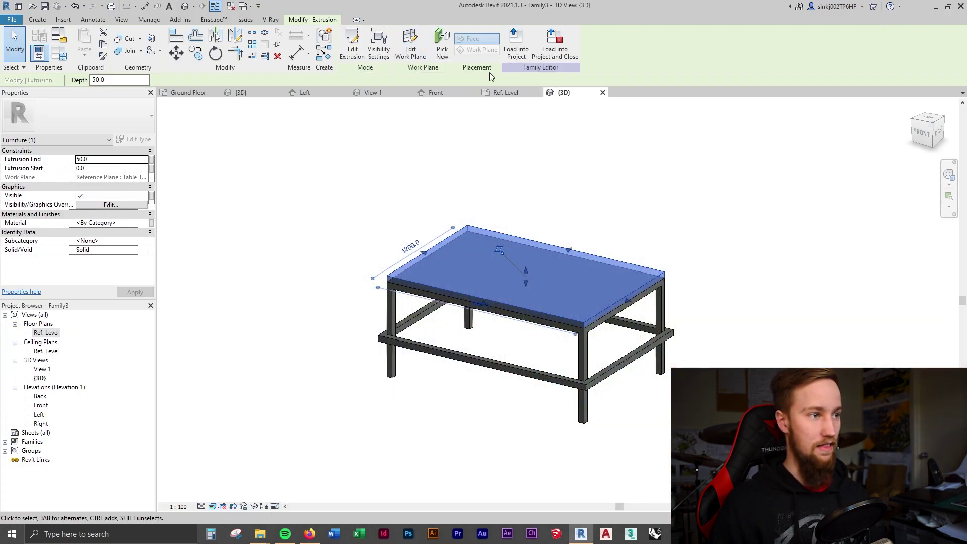
Edit the upper slab's sketch in plan, aligning its four edges with the foot rest frame's outer edges, and finish the sketch
click(351, 44)
click(493, 94)
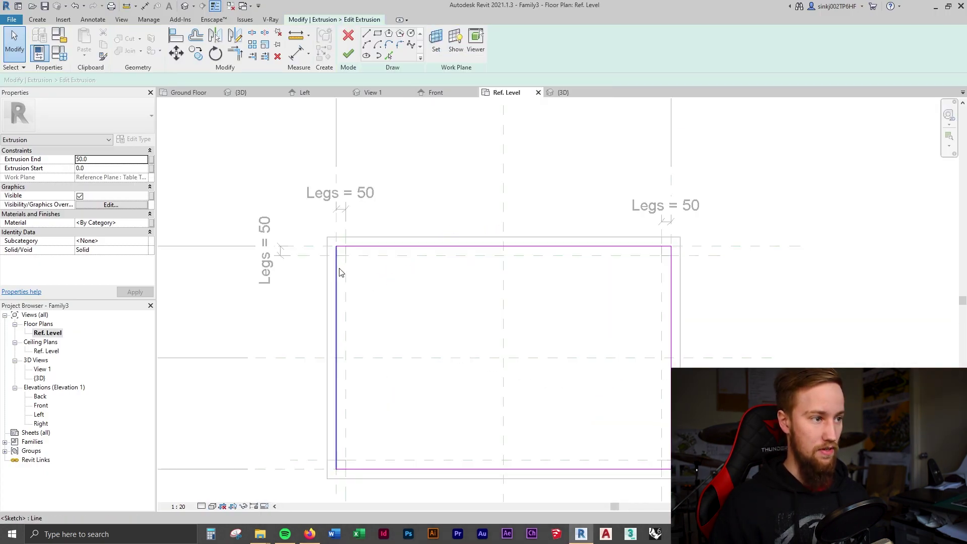
click(337, 269)
key(a)
key(l)
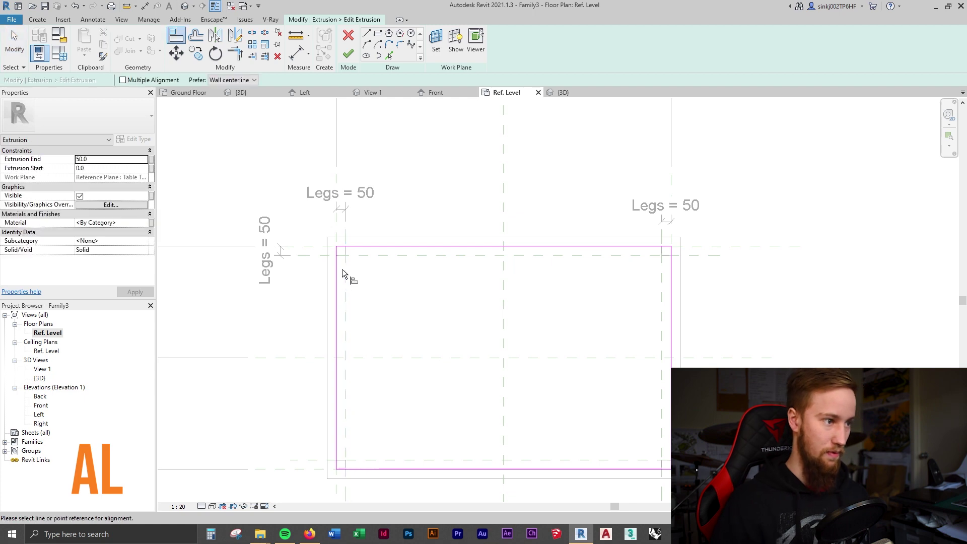
click(328, 281)
click(336, 282)
click(360, 237)
click(360, 246)
click(680, 272)
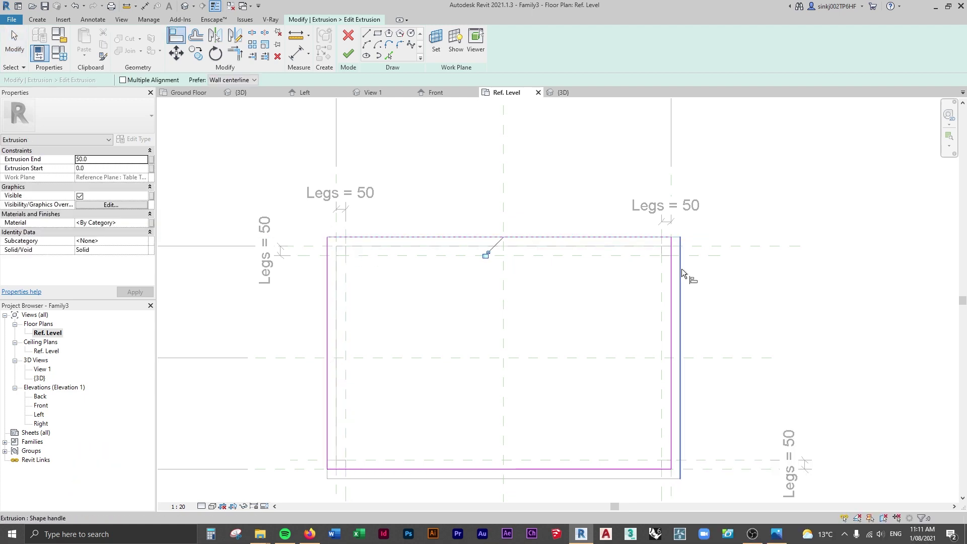
click(670, 274)
click(510, 479)
click(510, 469)
click(354, 58)
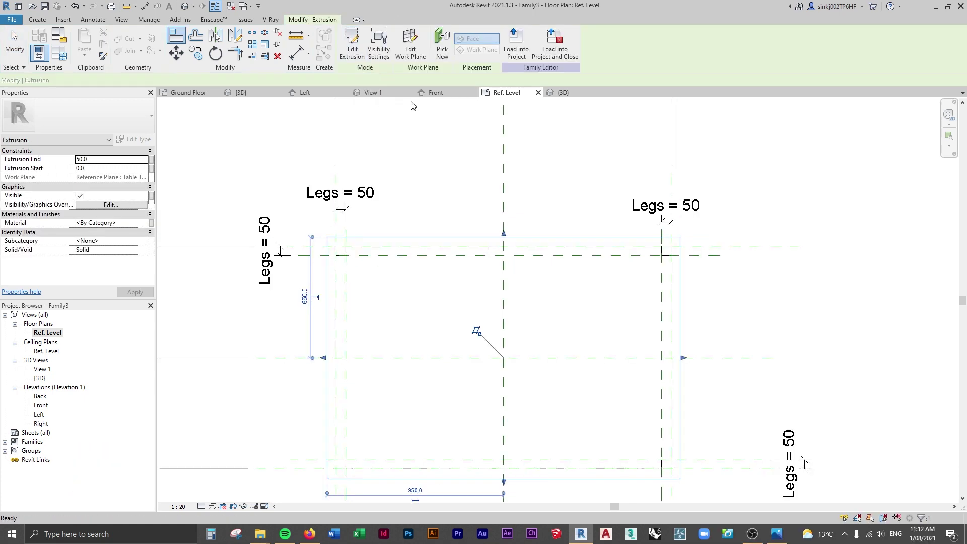
key(ctrl+Tab)
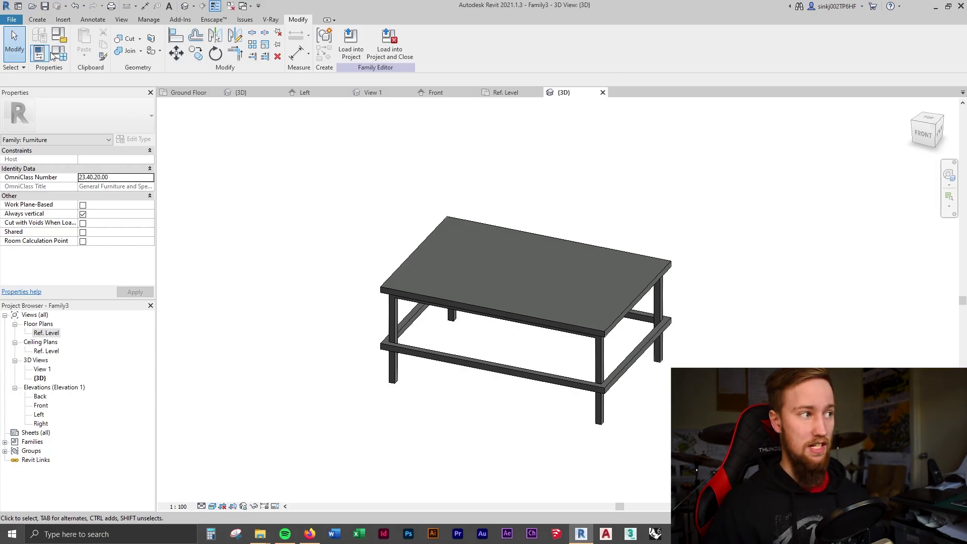
Test the family's flexing by setting the Length parameter to 2400 and inspecting the table in 3D
click(39, 53)
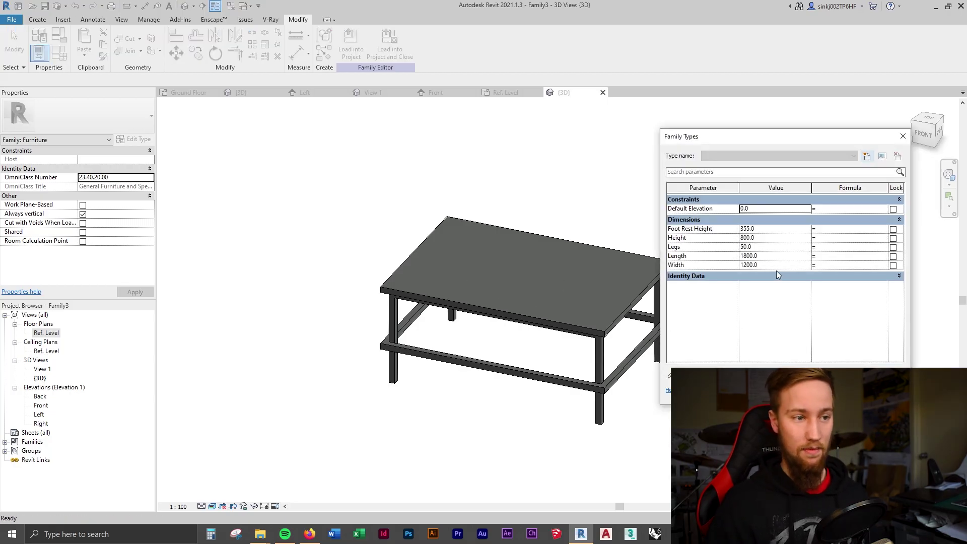
click(770, 256)
text(2400)
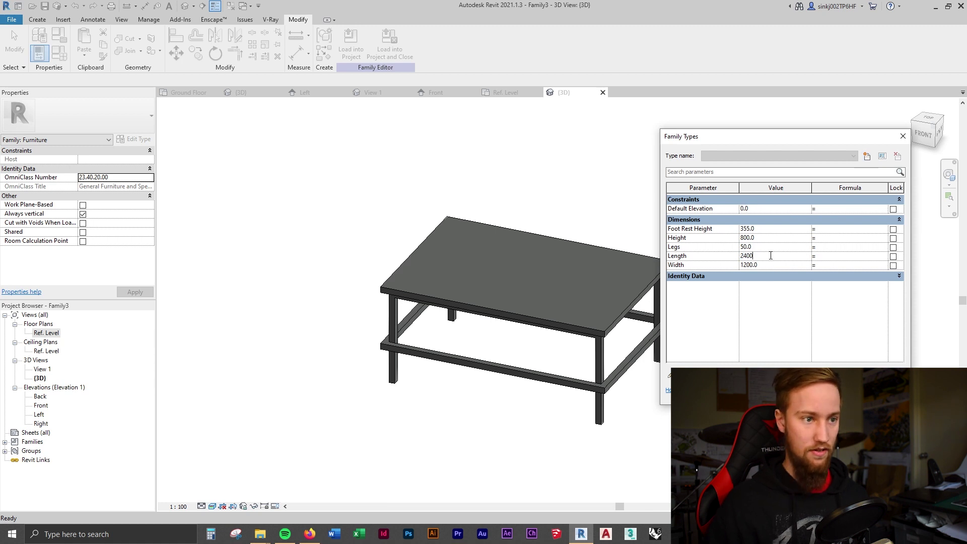
key(Return)
click(814, 394)
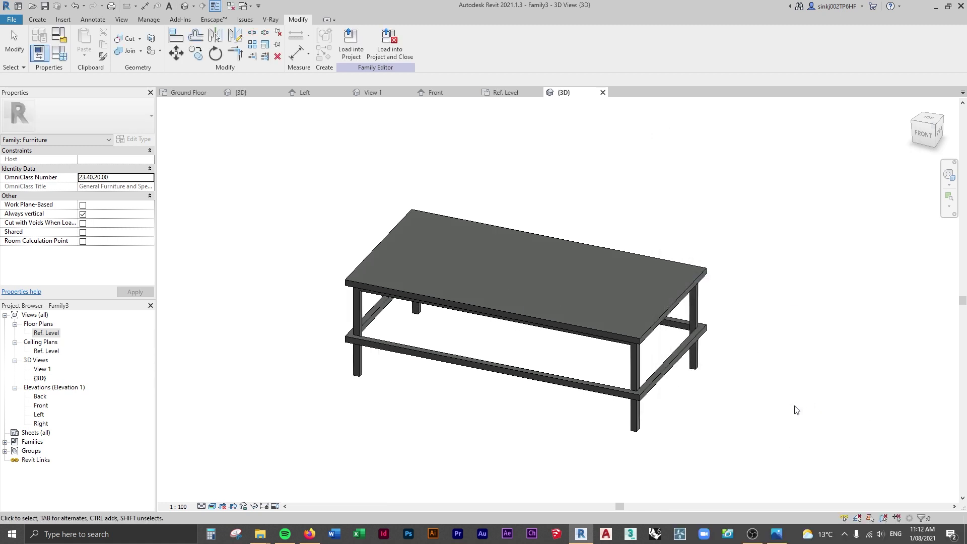
shift+middle_drag(794, 407, 673, 477)
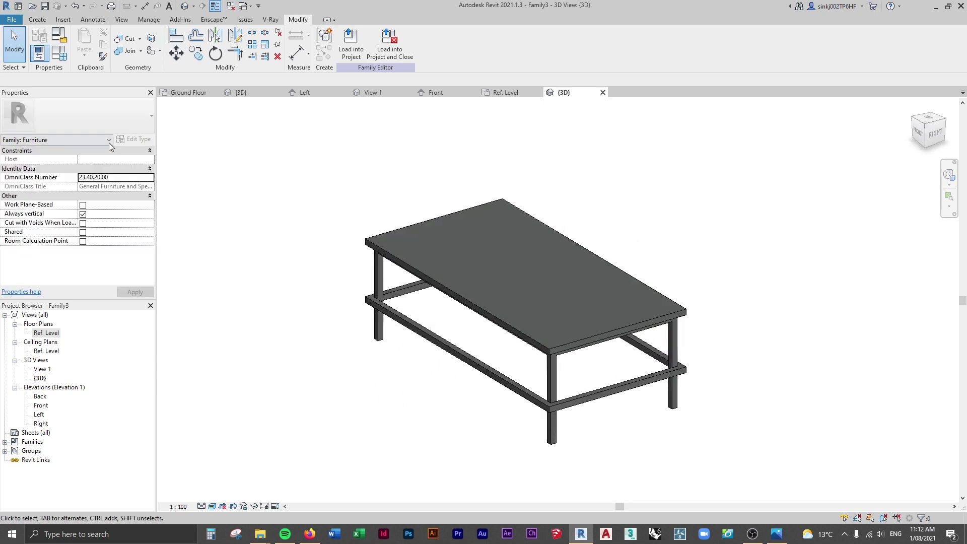
Set the Length parameter to 1800 in the family types and inspect the table in 3D
click(59, 52)
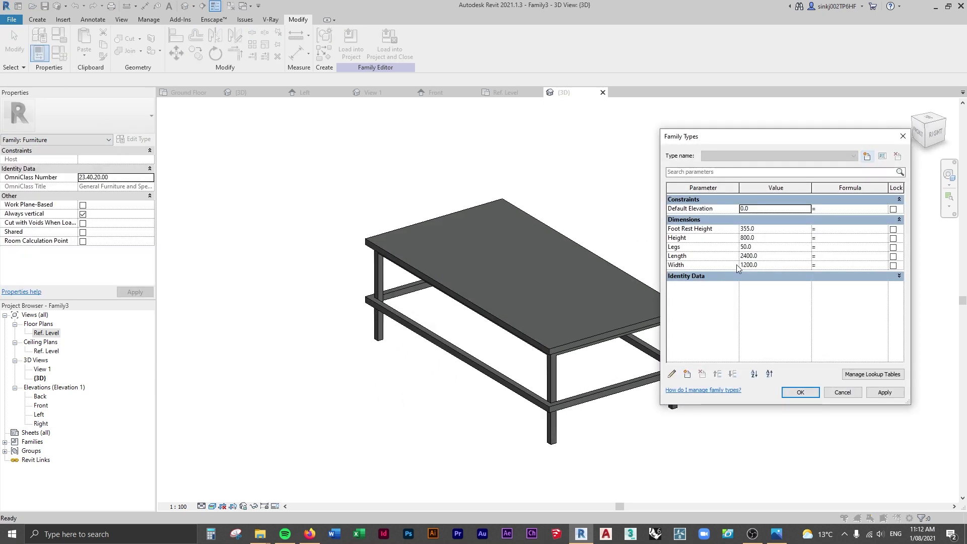
click(777, 257)
text(1800)
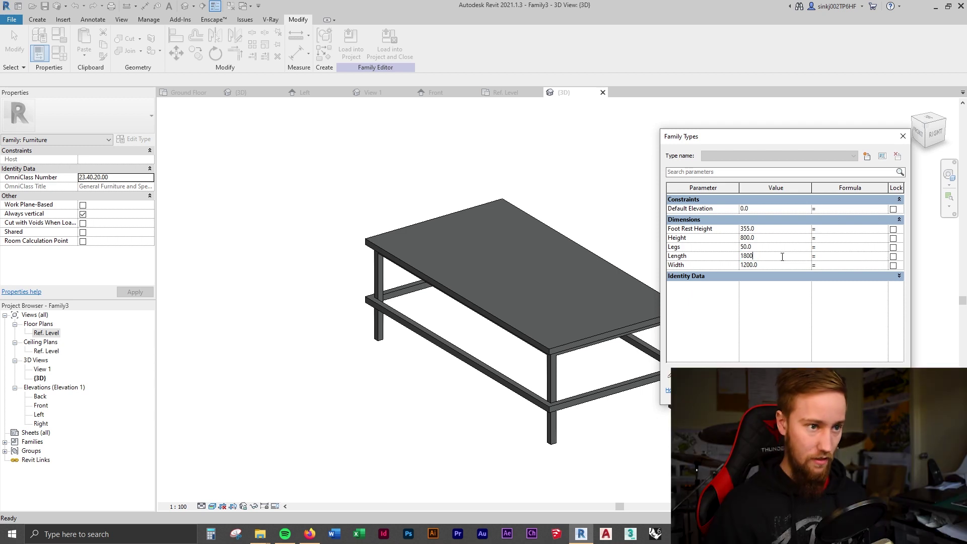
key(Return)
key(Return)
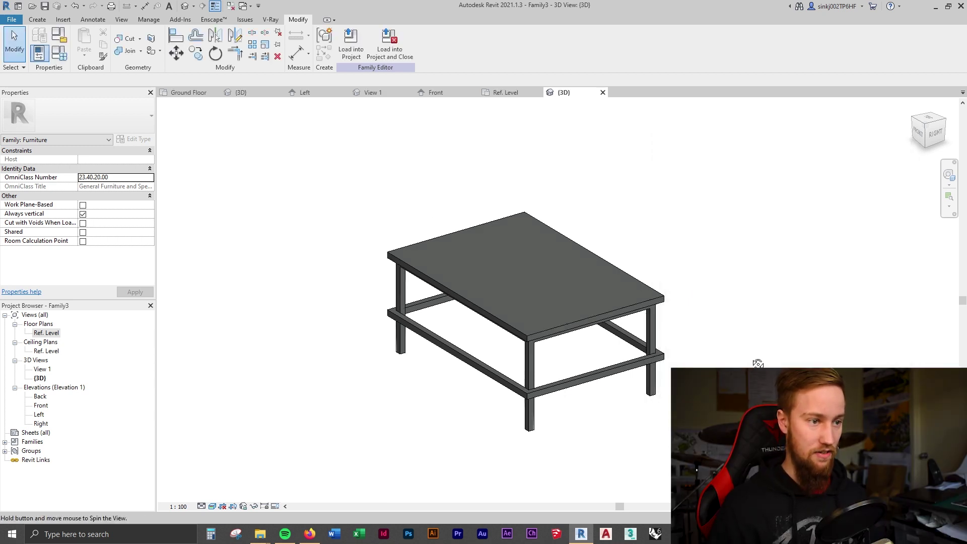
shift+middle_drag(453, 333, 766, 327)
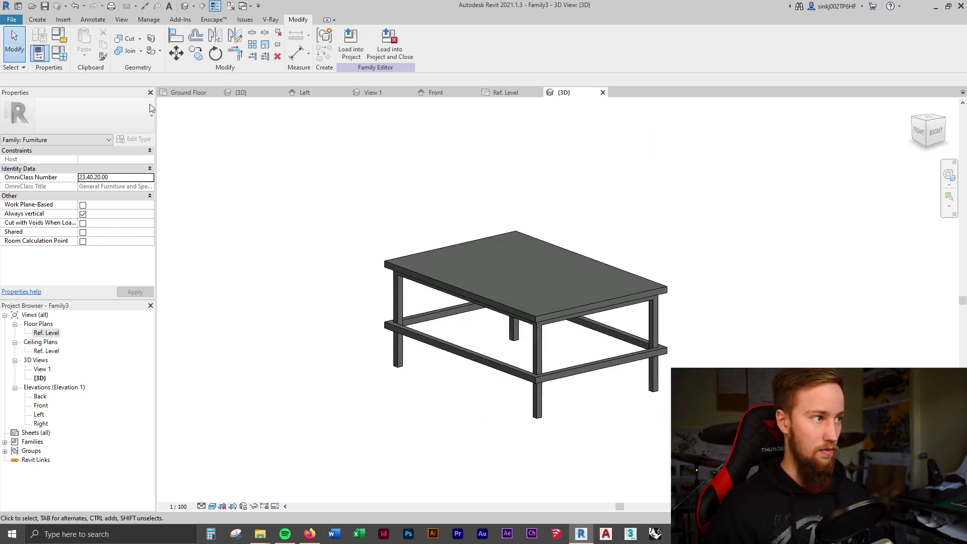
Test the table's width by setting the Width parameter to 1800
click(59, 53)
click(771, 266)
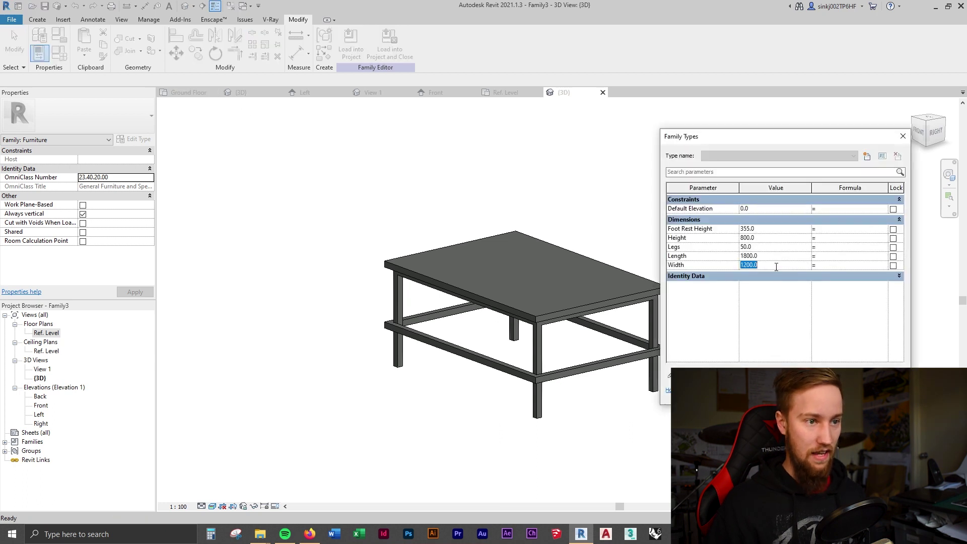
text(1800)
key(Return)
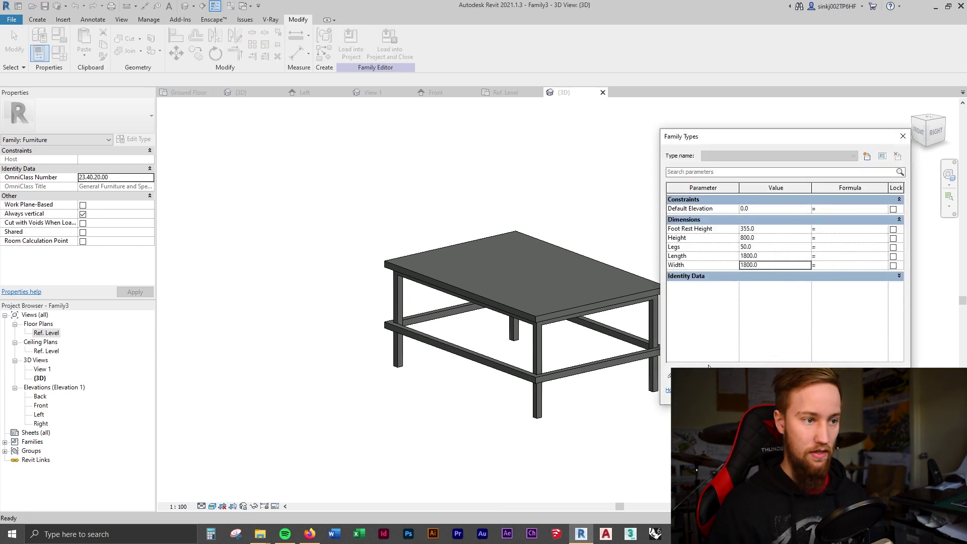
Set the Width parameter to 1200 and Height to 1600, and apply the values to the table
click(782, 265)
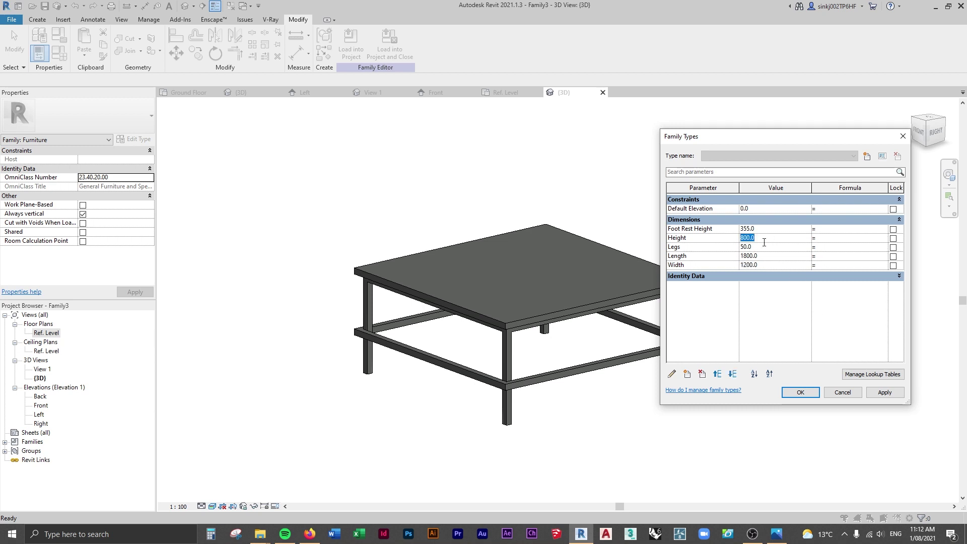
click(897, 398)
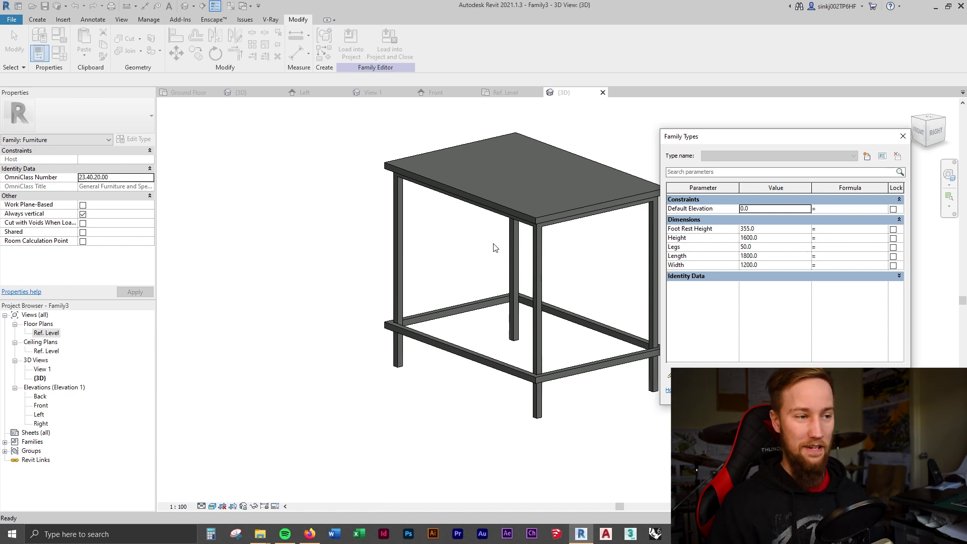
Set the Legs parameter to 100 and Foot Rest Height to 800, and confirm the family types
click(769, 246)
text(100)
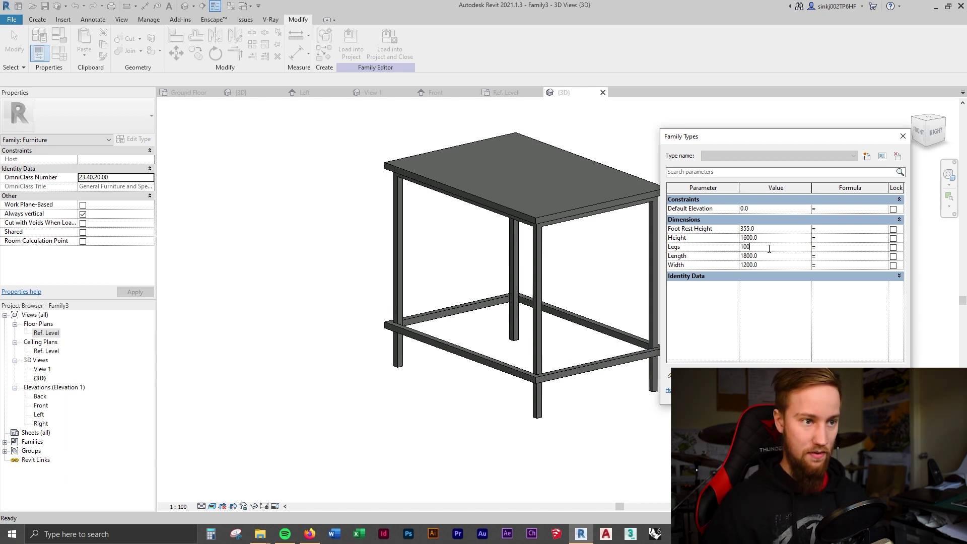
key(Return)
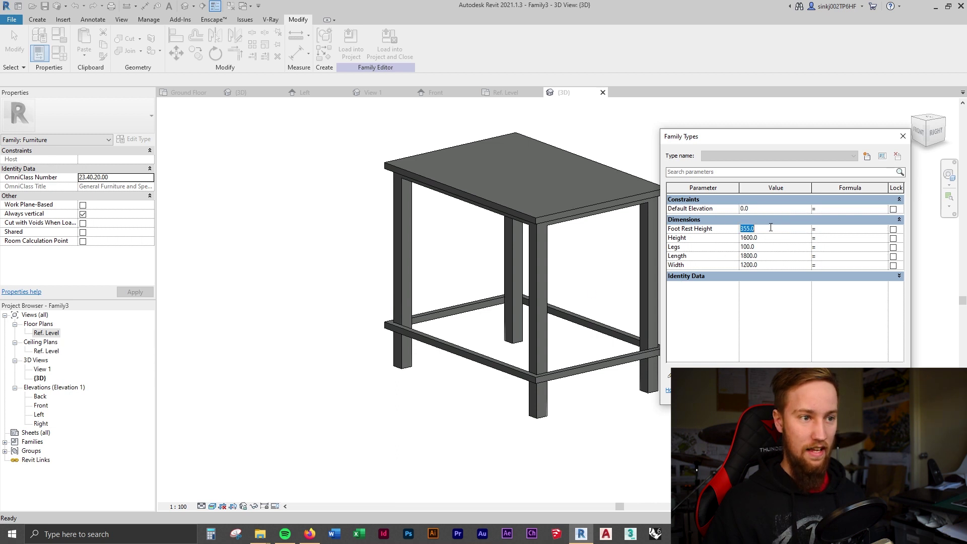
text(800)
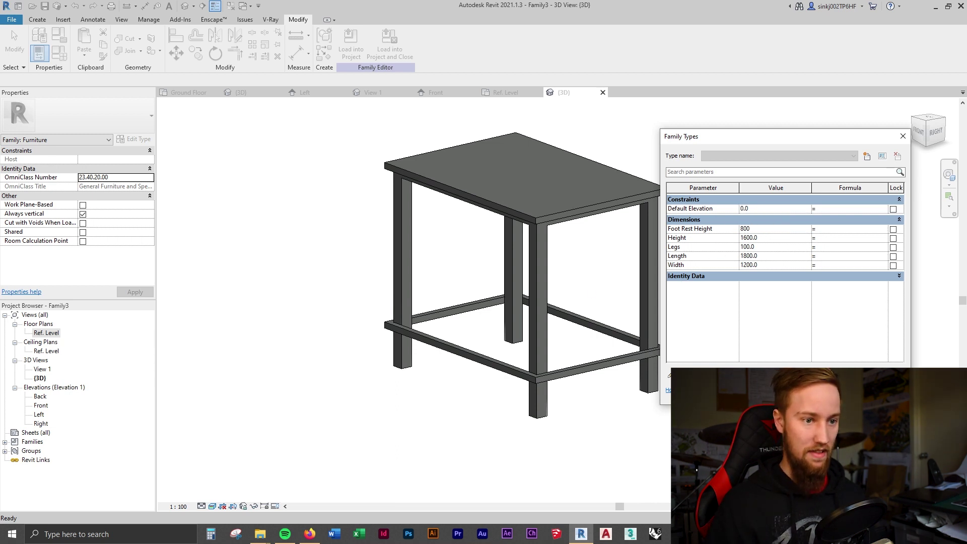
key(Return)
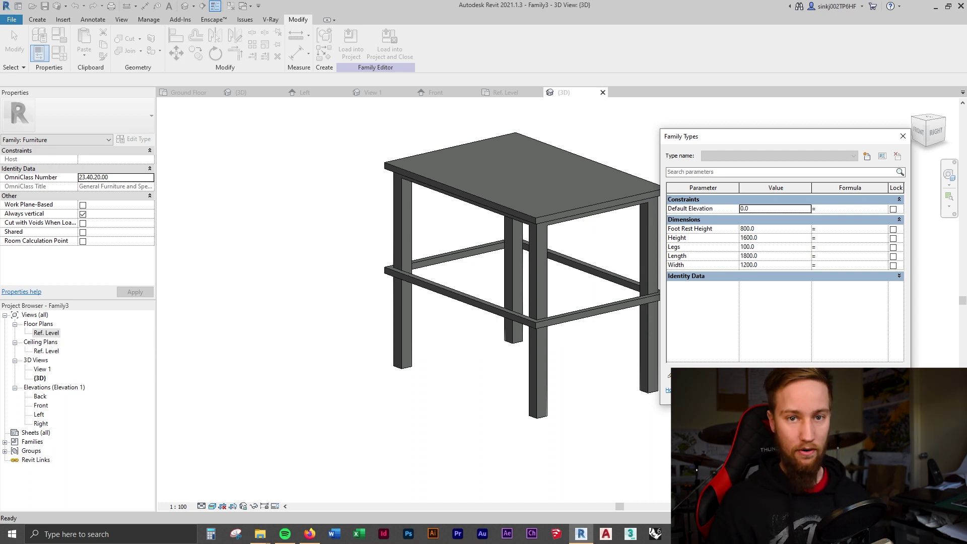
key(Return)
Set the 3D view's visual style to Realistic
scroll(631, 444, down, 2)
click(212, 506)
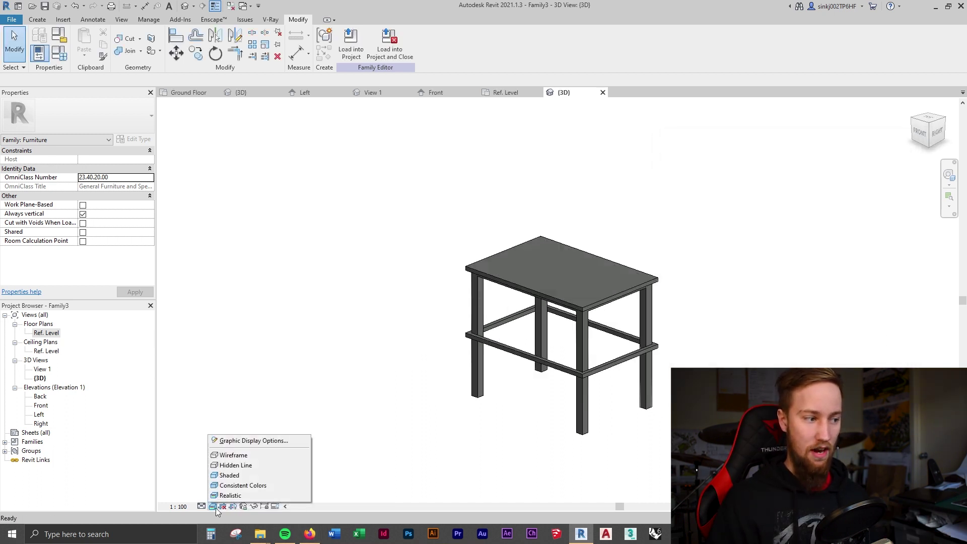
click(230, 495)
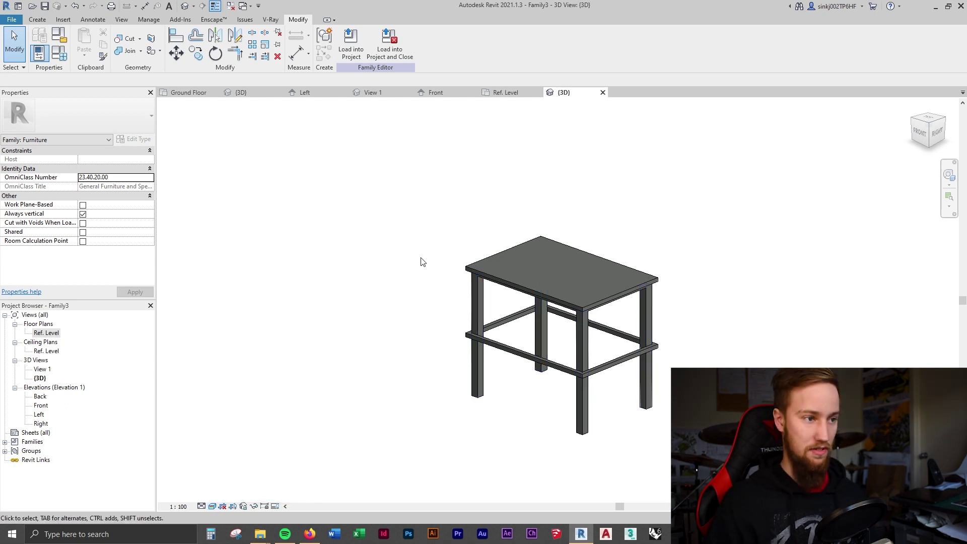
Associate the tabletop's material with a new type parameter named Table Top Material
click(629, 275)
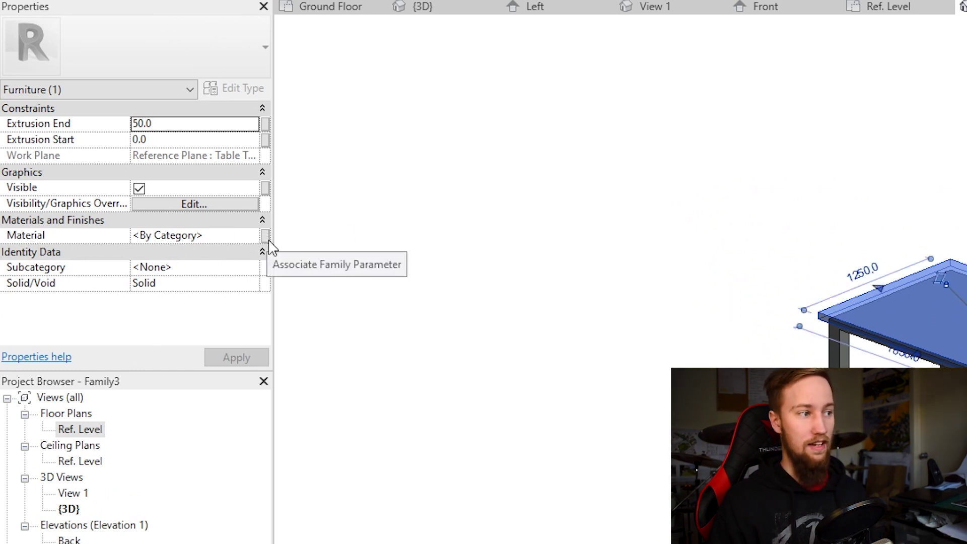
click(266, 236)
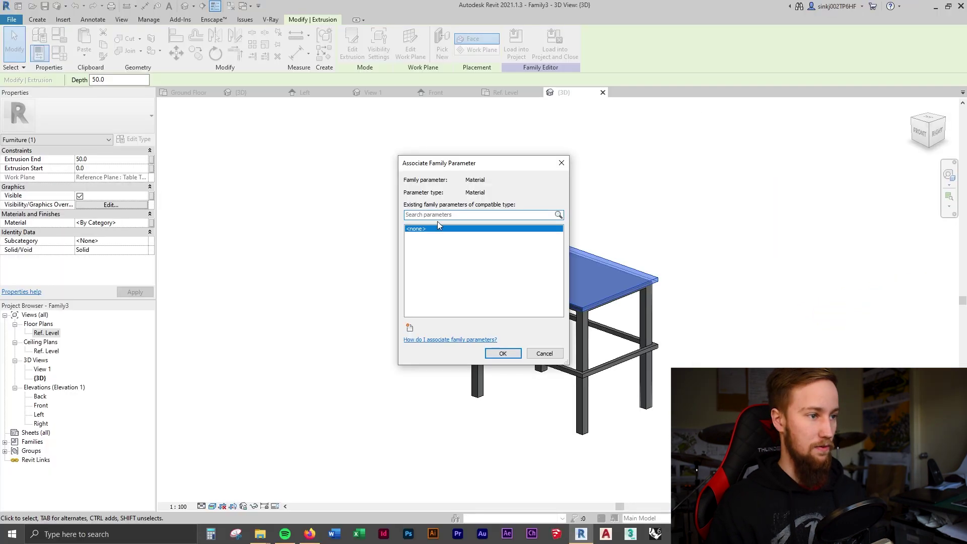
click(411, 328)
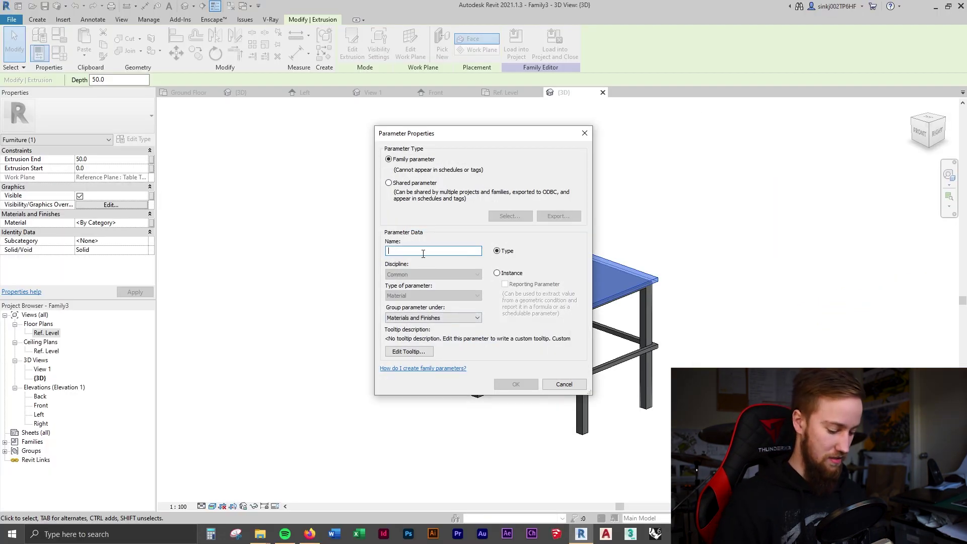
text(Table Top Material)
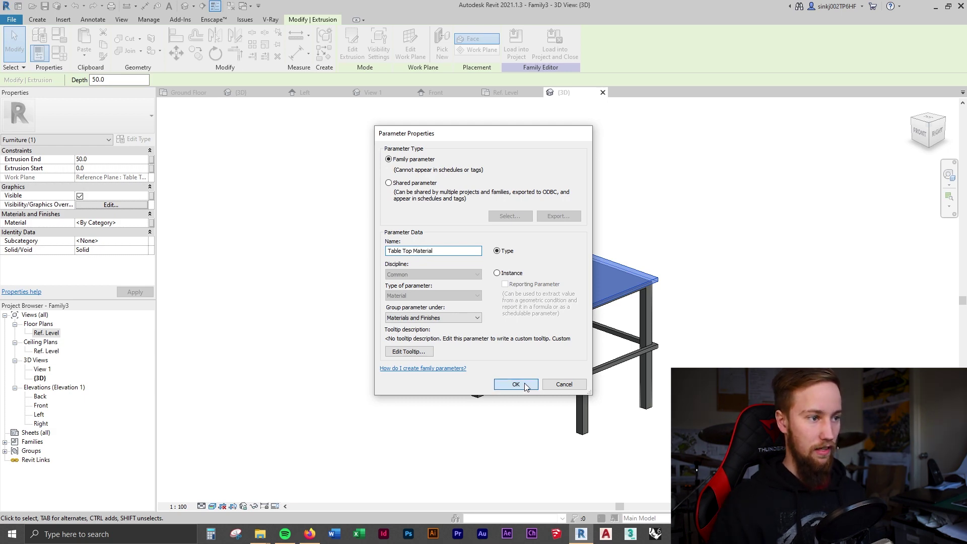
click(516, 384)
click(506, 352)
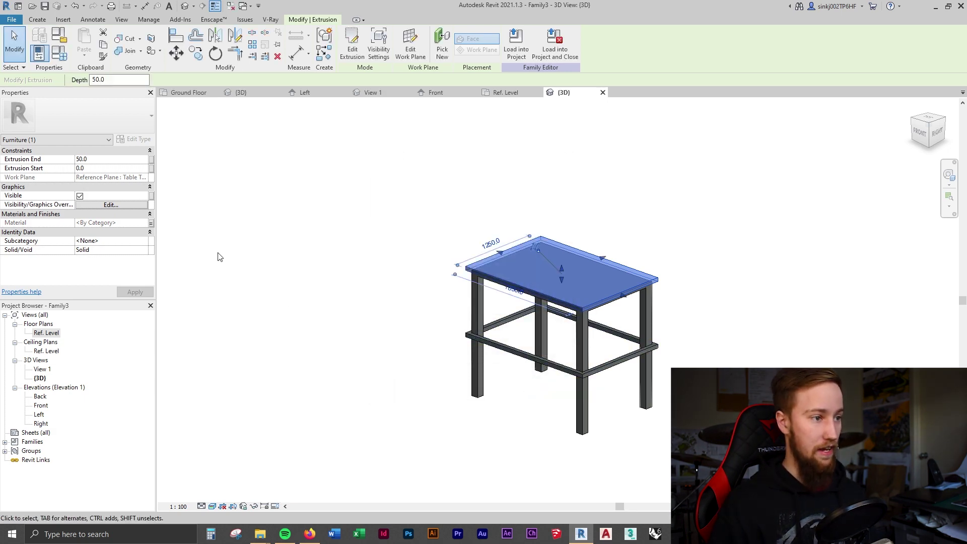
click(612, 232)
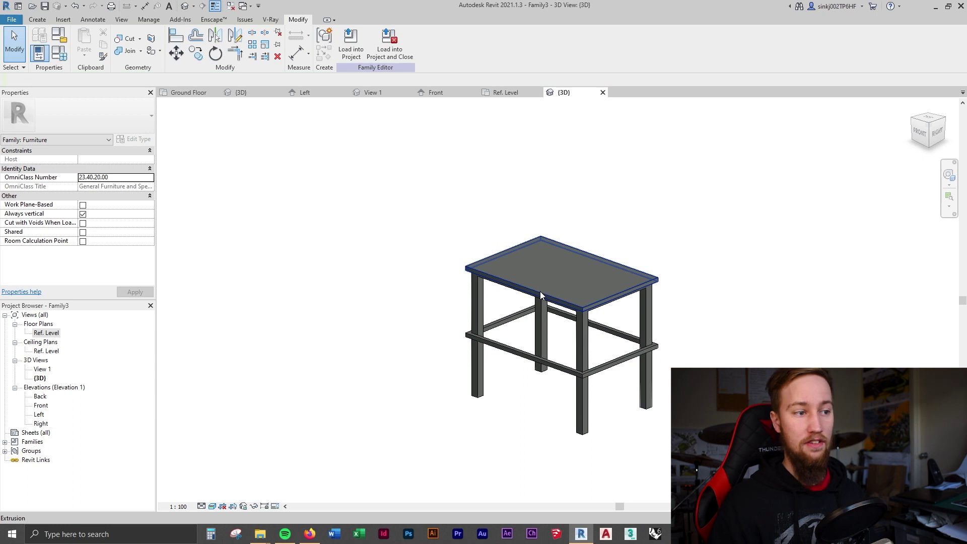
Associate the material of the four legs with a new type parameter named Legs Materials
click(649, 332)
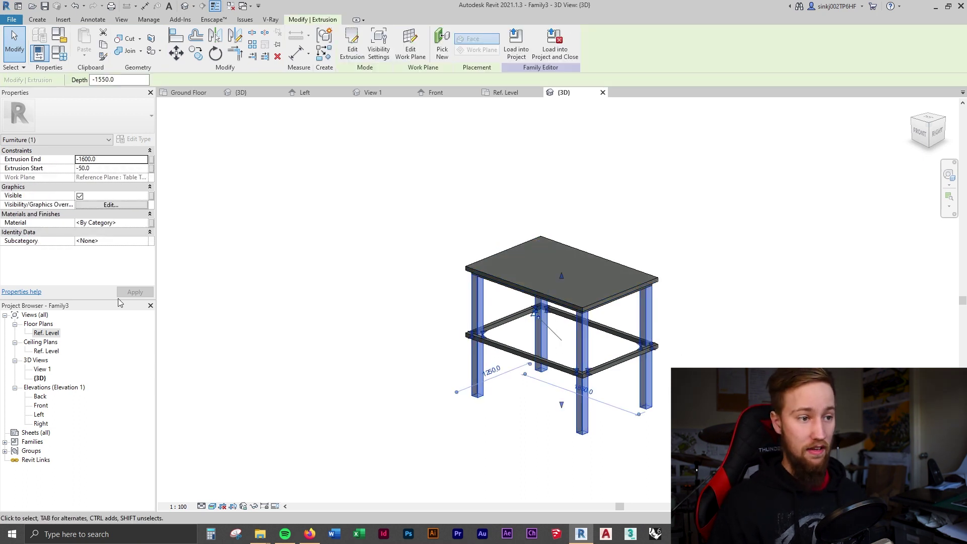
click(151, 223)
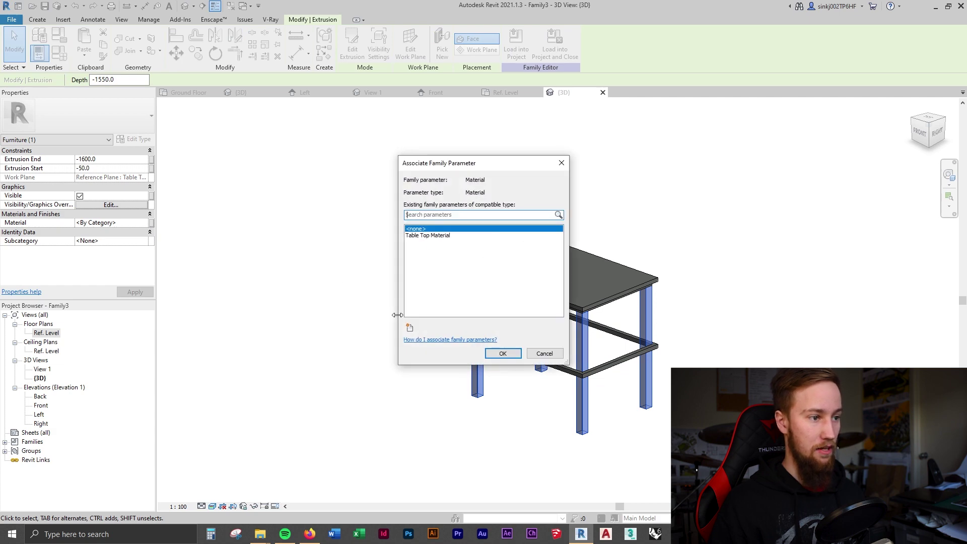
click(410, 327)
text(Leg)
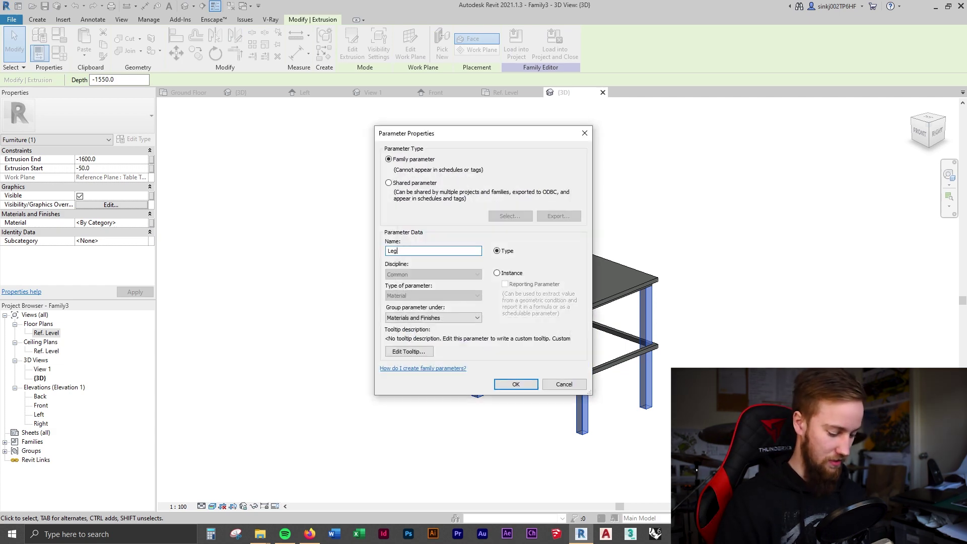
key(Return)
key(Return)
key(Escape)
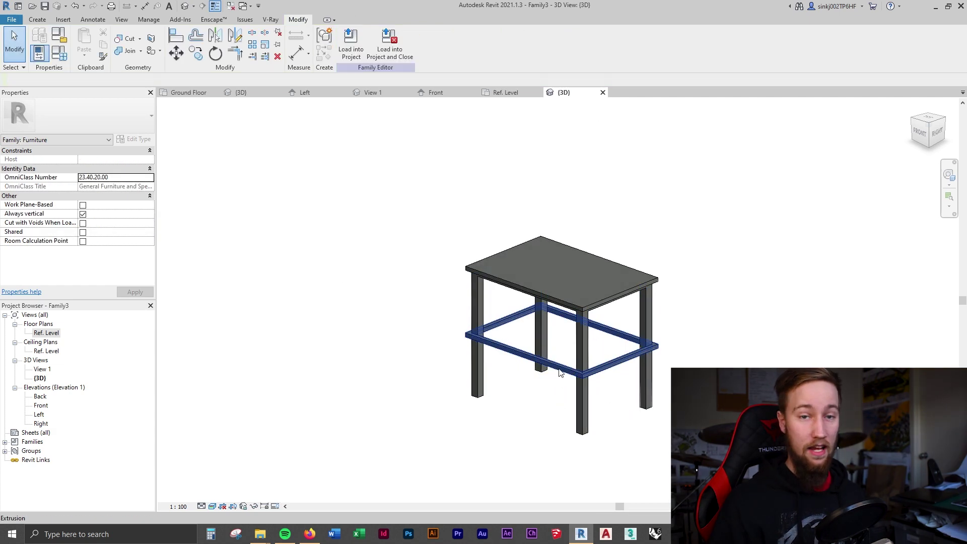
Associate the foot rest frame's material with a new type parameter named Foot Rest Material
click(559, 373)
click(151, 224)
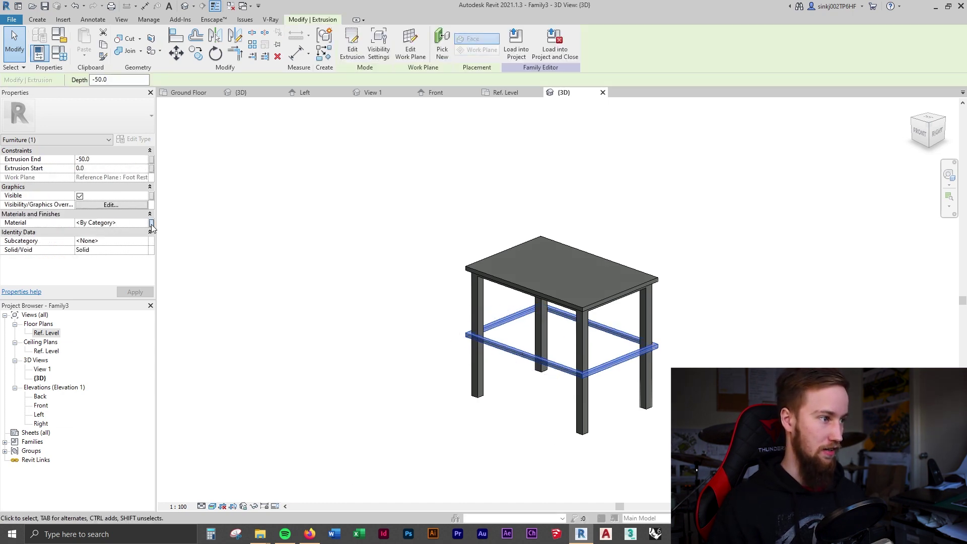
click(409, 328)
text(F)
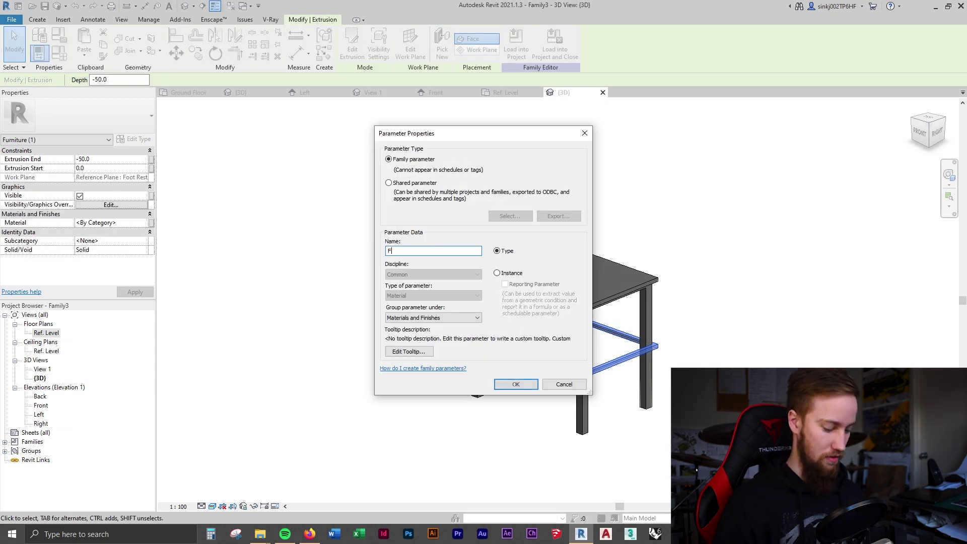
text(oot)
key(Return)
click(503, 355)
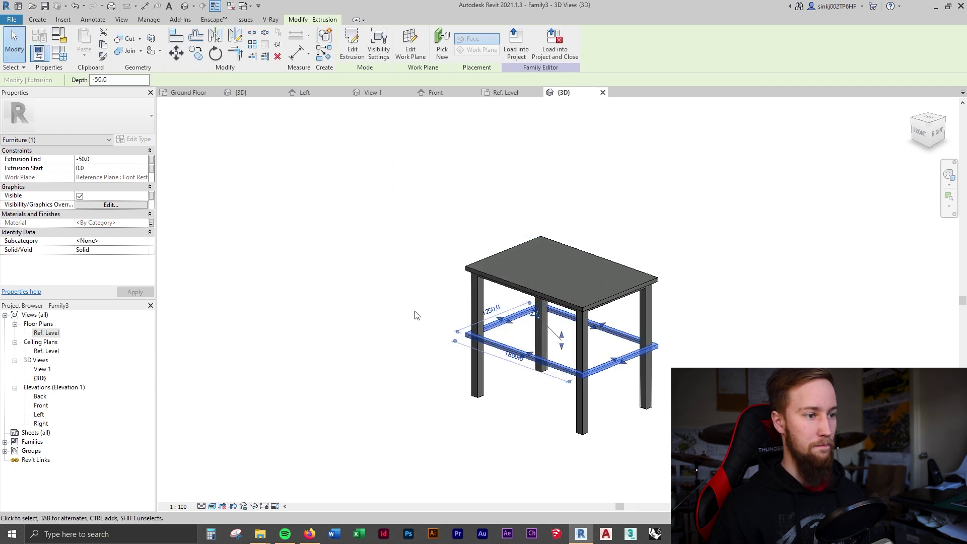
click(344, 186)
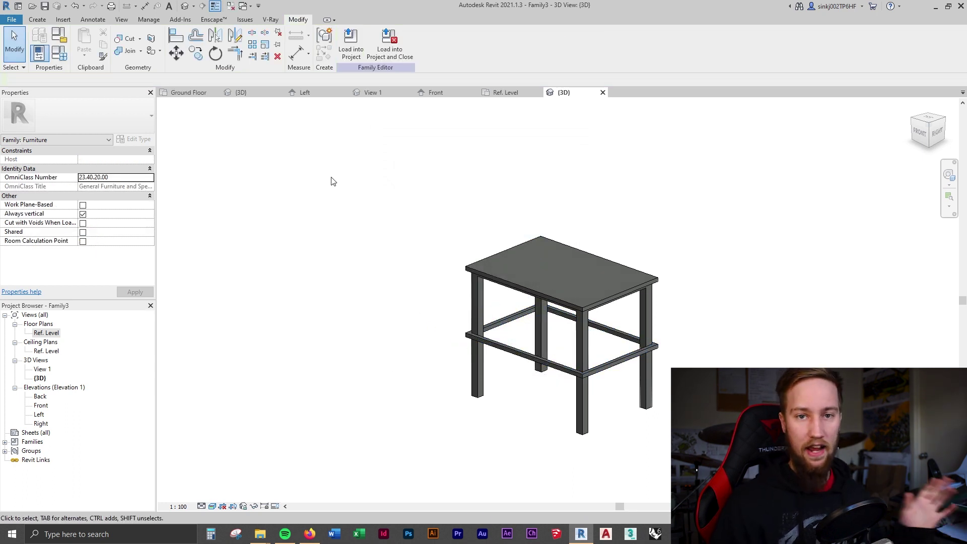
Start saving the table as a family file and choose the Project files folder as its location
click(10, 20)
mouse_move(55, 137)
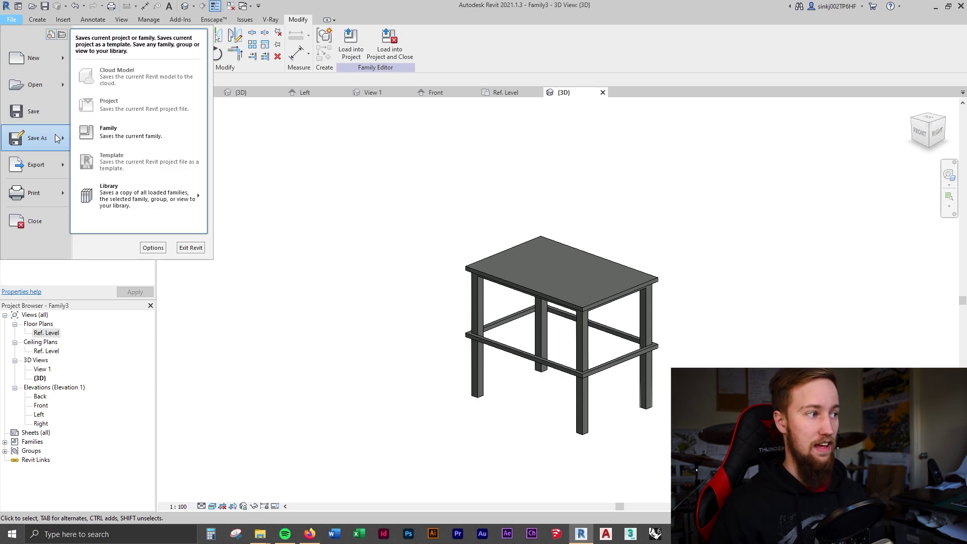
click(120, 132)
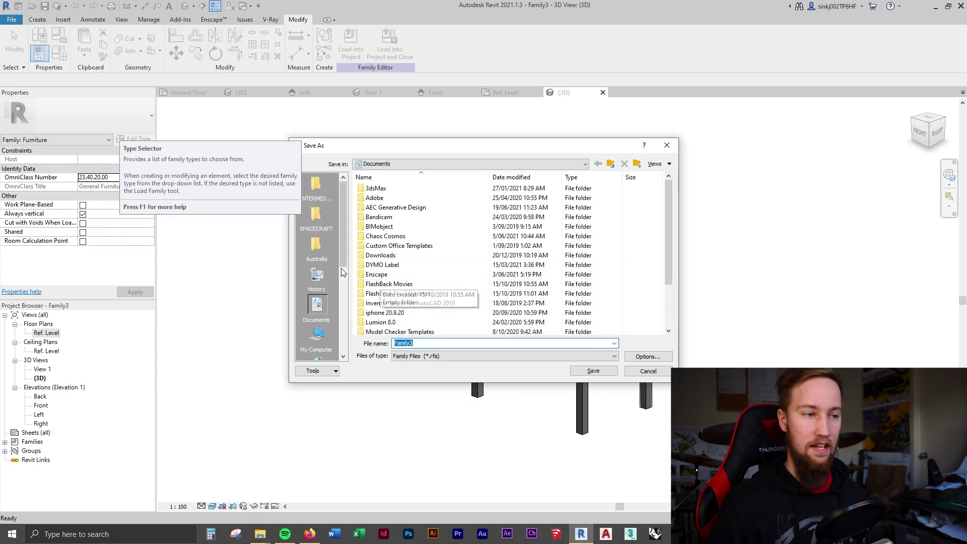
scroll(342, 261, down, 1)
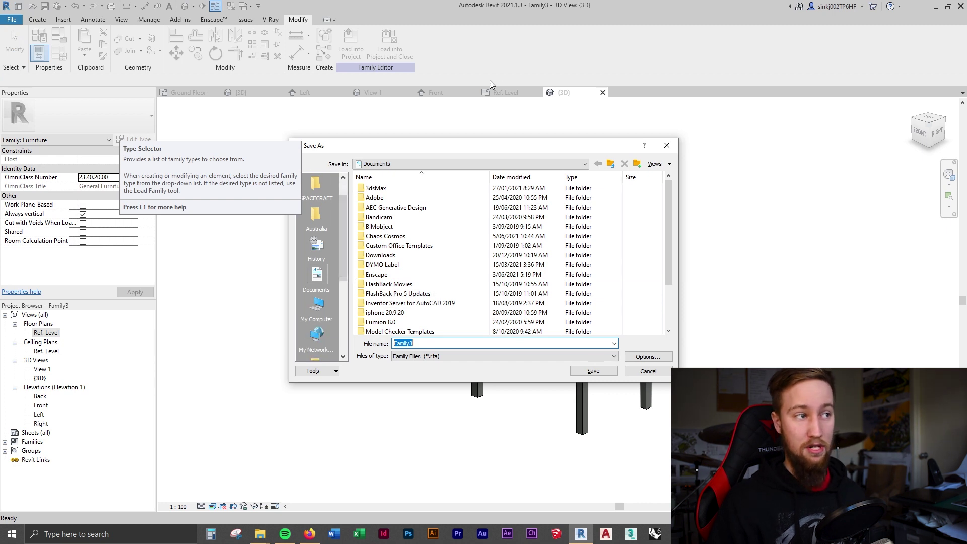
scroll(348, 262, up, 1)
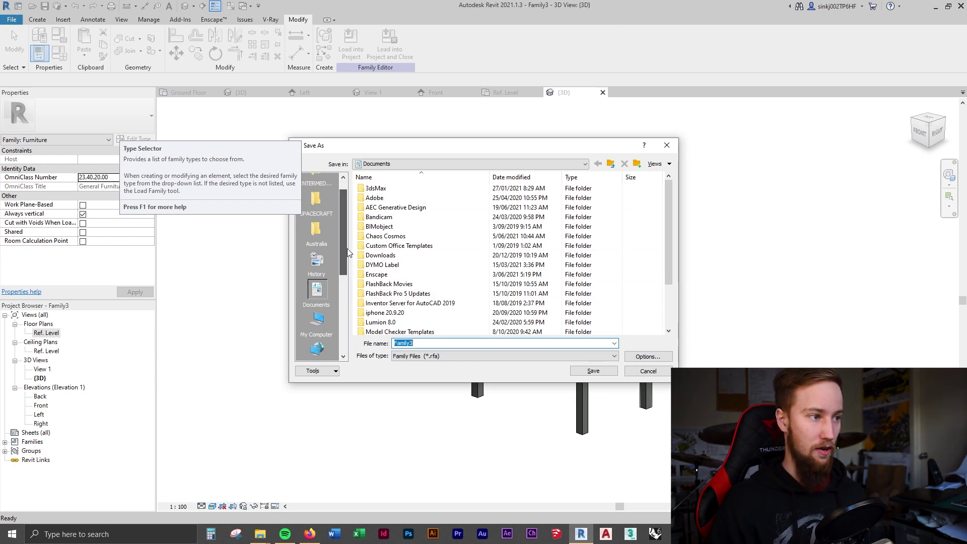
click(316, 186)
double_click(409, 198)
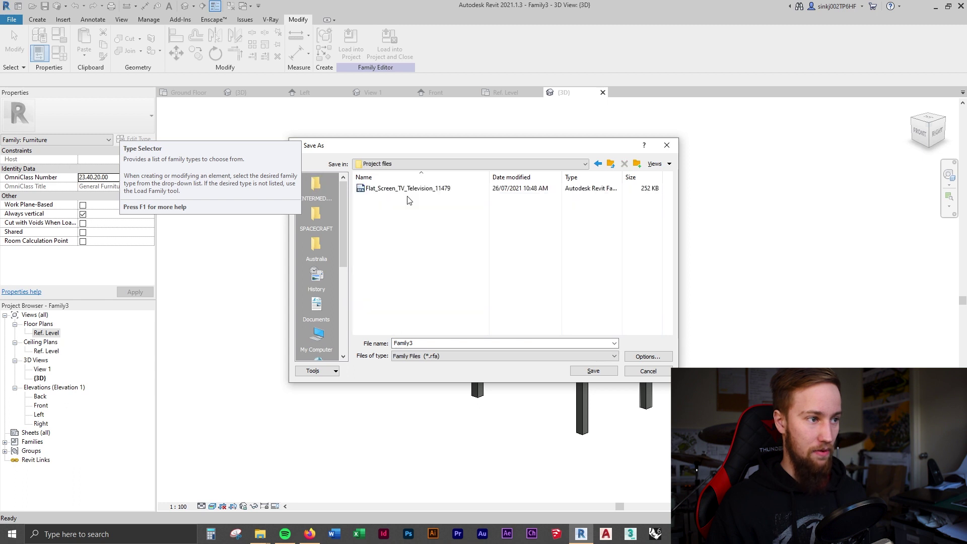
Name the family file Parametric Family and save it
double_click(450, 342)
text(T)
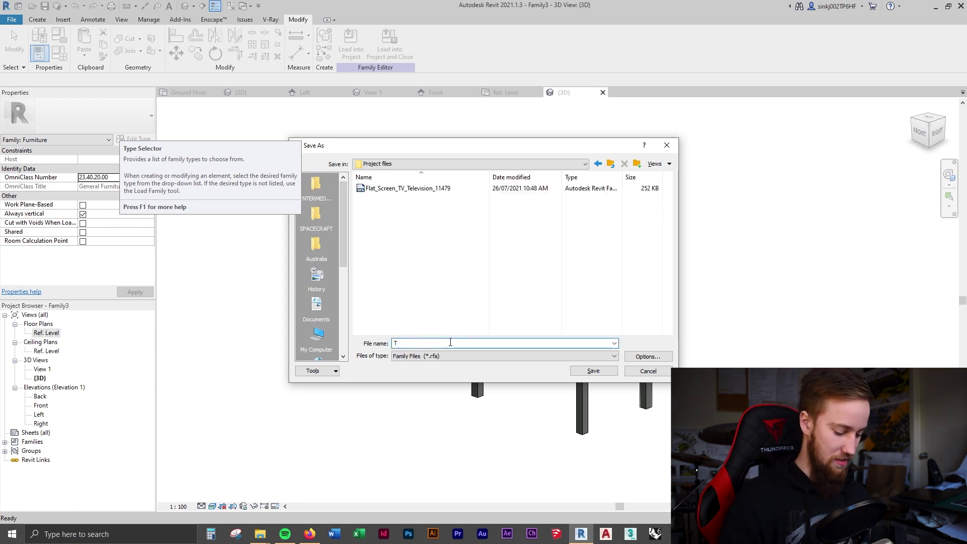
key(BackSpace)
text(pARAM)
key(BackSpace)
key(BackSpace)
text(Parametric Family)
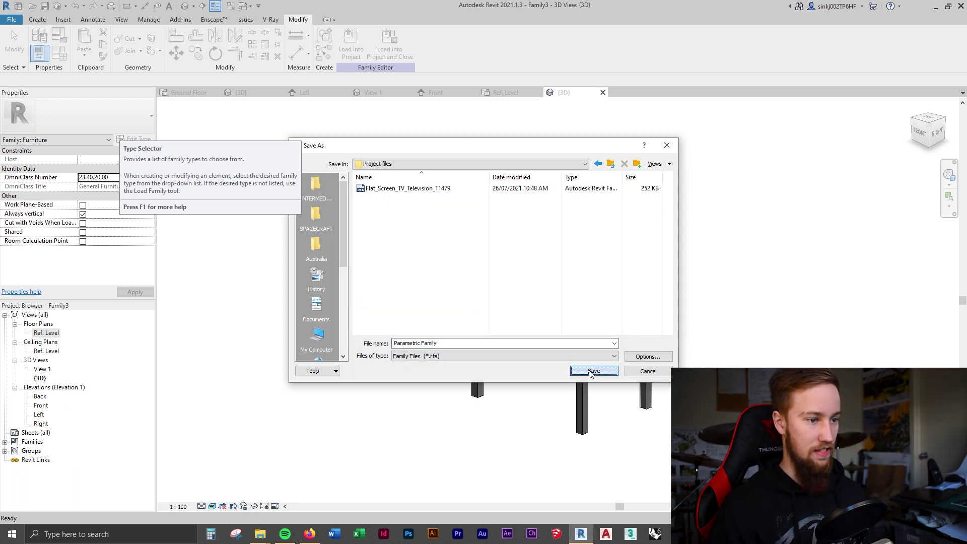
click(592, 371)
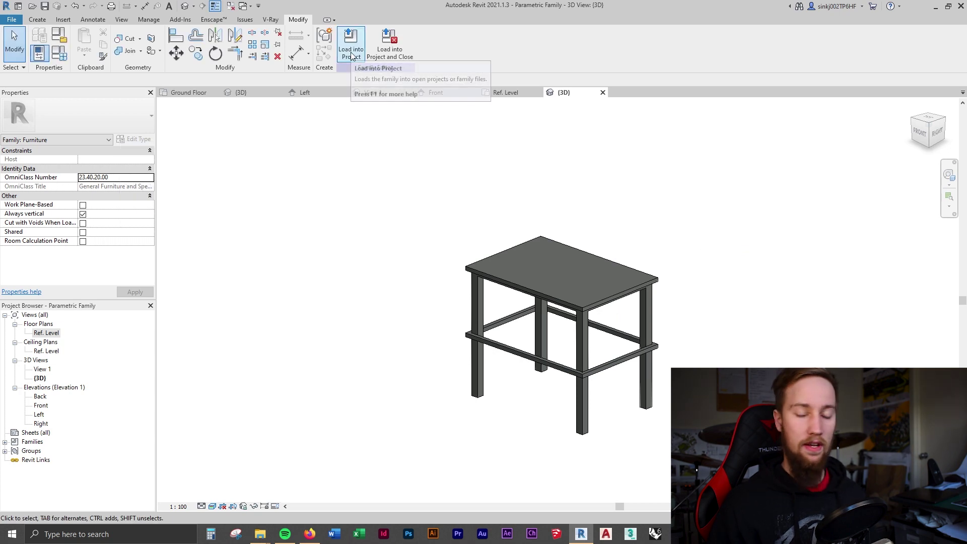
Load the family into the project and place one table, rotated 90 degrees, in the large room of the Ground Floor plan
click(351, 53)
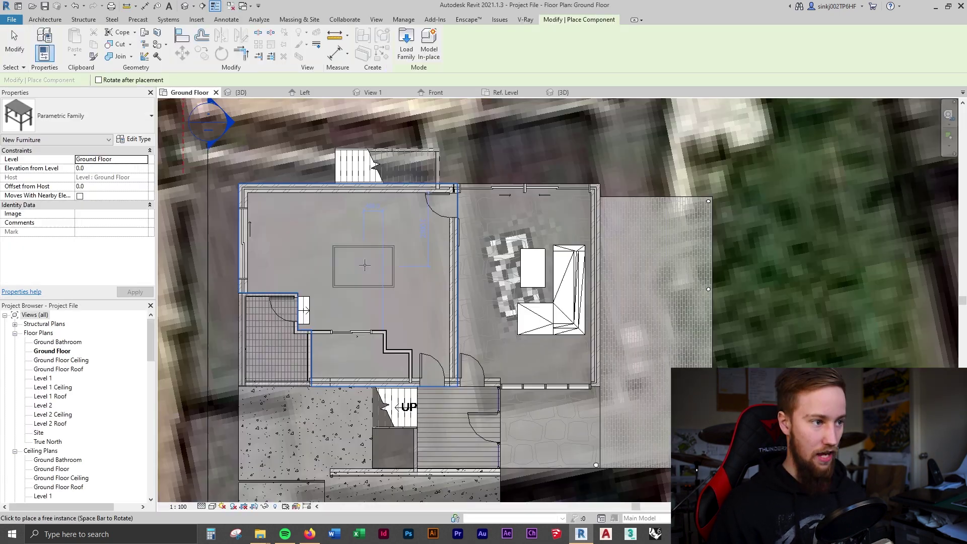
key(space)
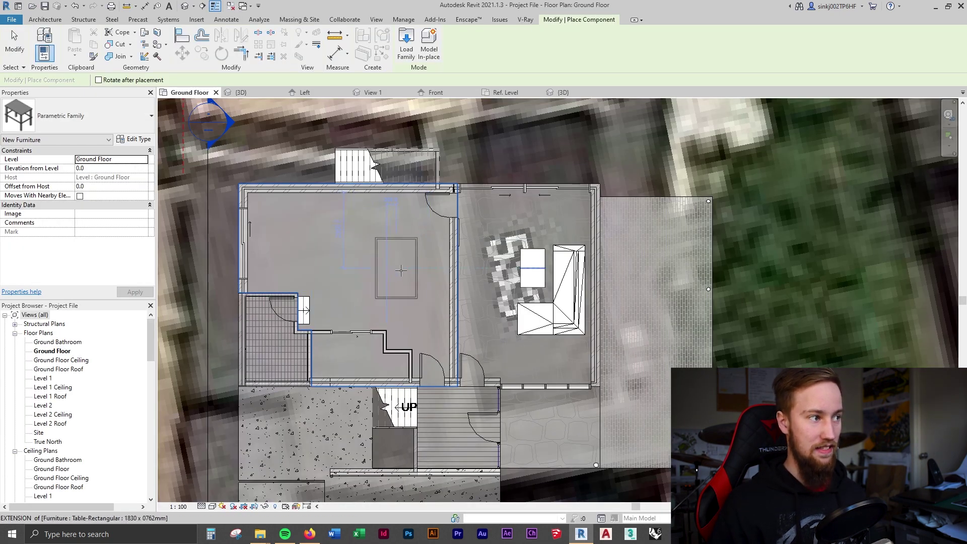
click(402, 272)
middle_drag(422, 263, 496, 290)
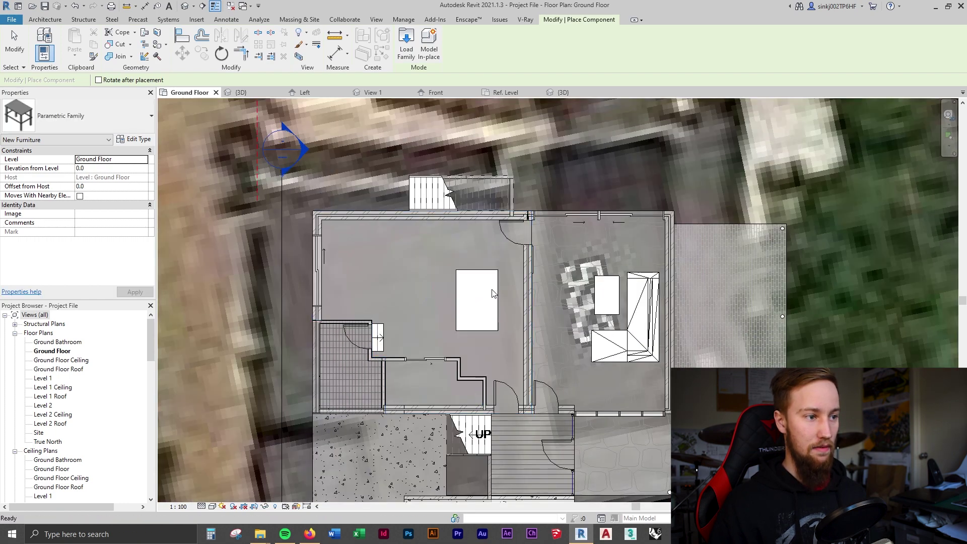
key(Escape)
key(Escape)
Move the placed table into the neighbouring living room, beside the existing rectangular table and sofa
click(496, 291)
drag(496, 291, 581, 286)
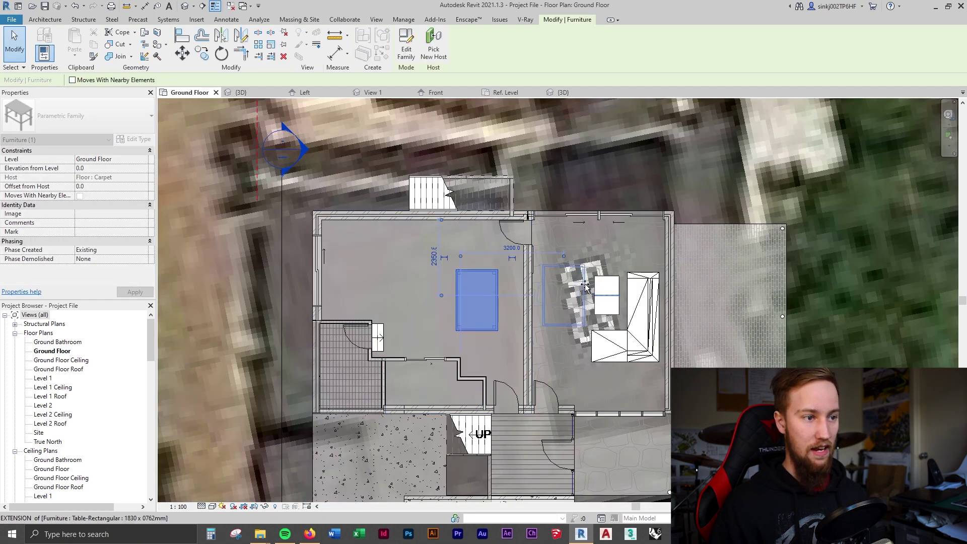
scroll(612, 301, up, 3)
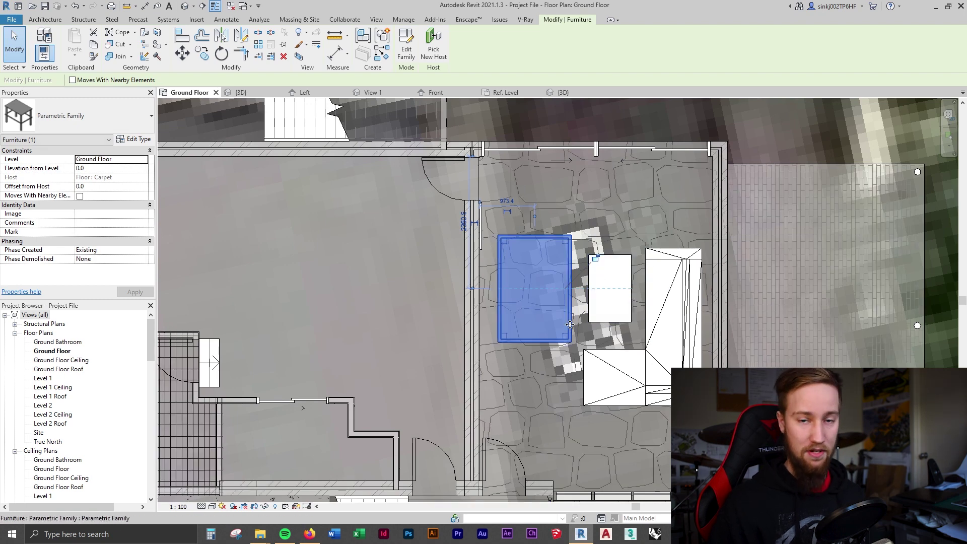
Isolate the table in a 3D section box and extend the box past the adjoining brick wall
click(298, 56)
click(621, 281)
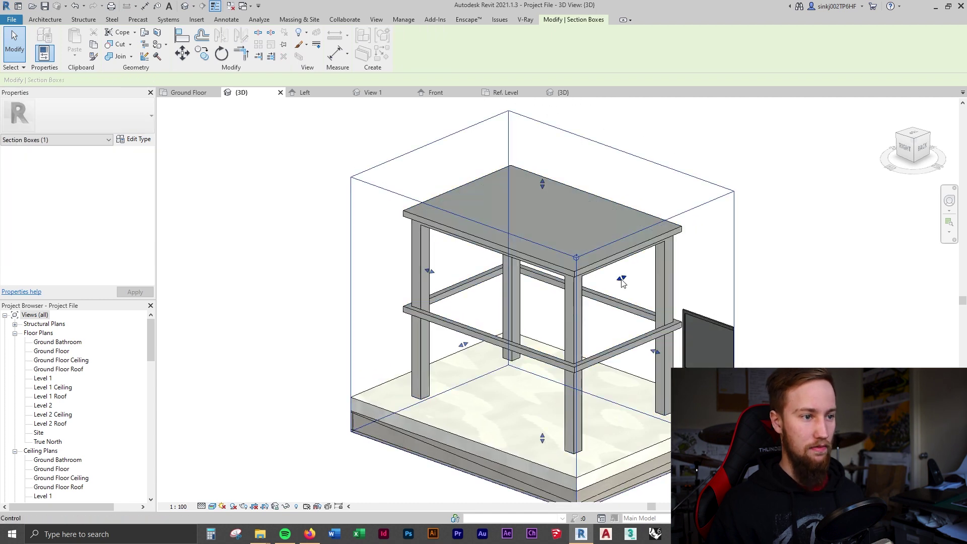
drag(621, 281, 806, 322)
key(Escape)
scroll(483, 283, up, 2)
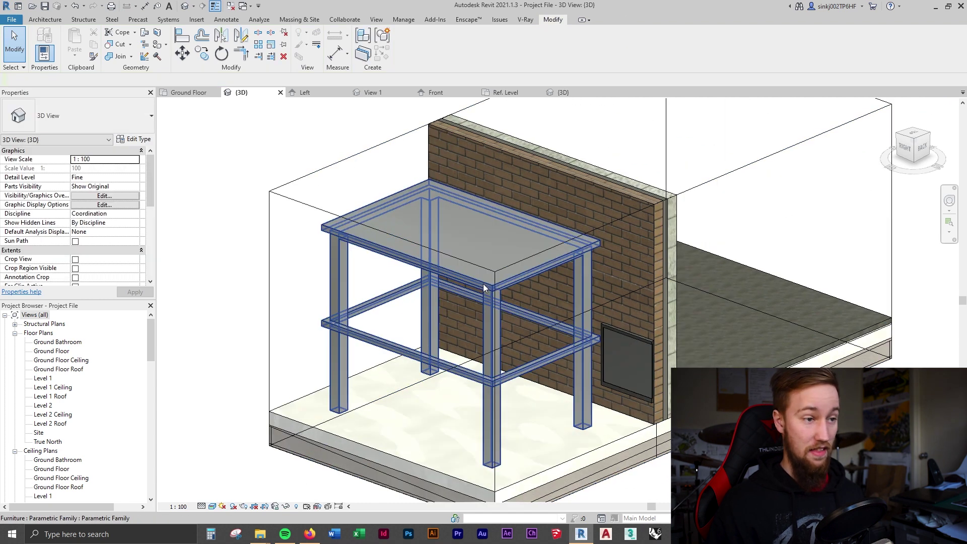
Set the table type's Height to 800 and Foot Rest Height to 400, and apply both values
click(482, 283)
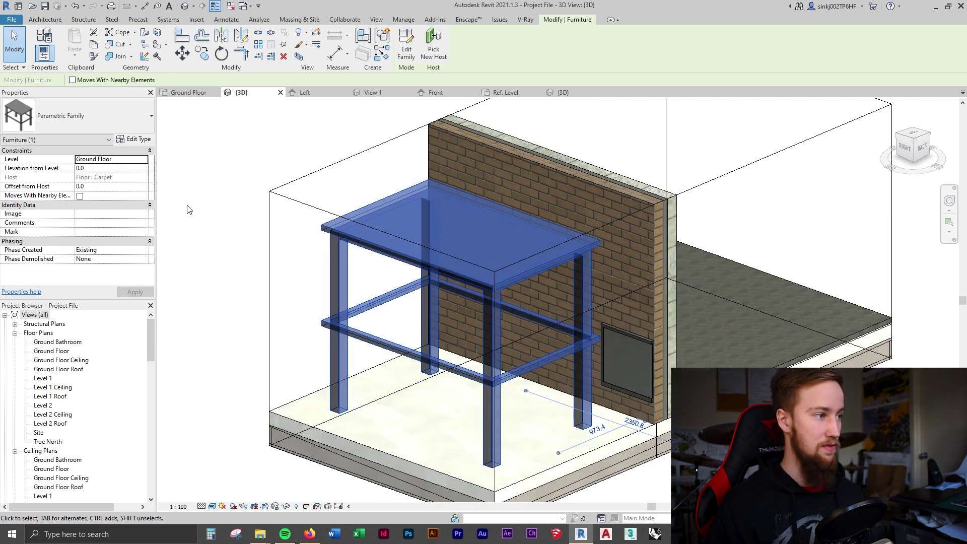
scroll(356, 290, down, 3)
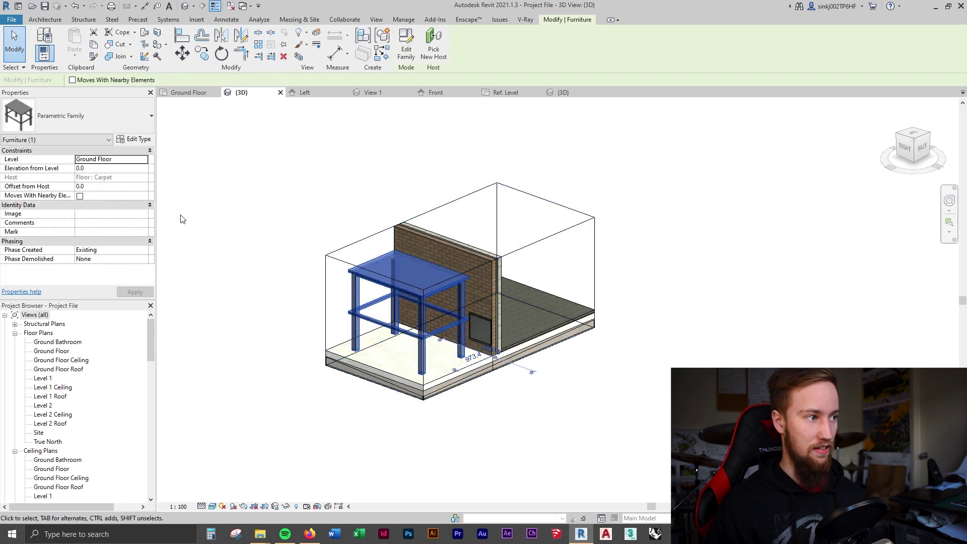
click(133, 141)
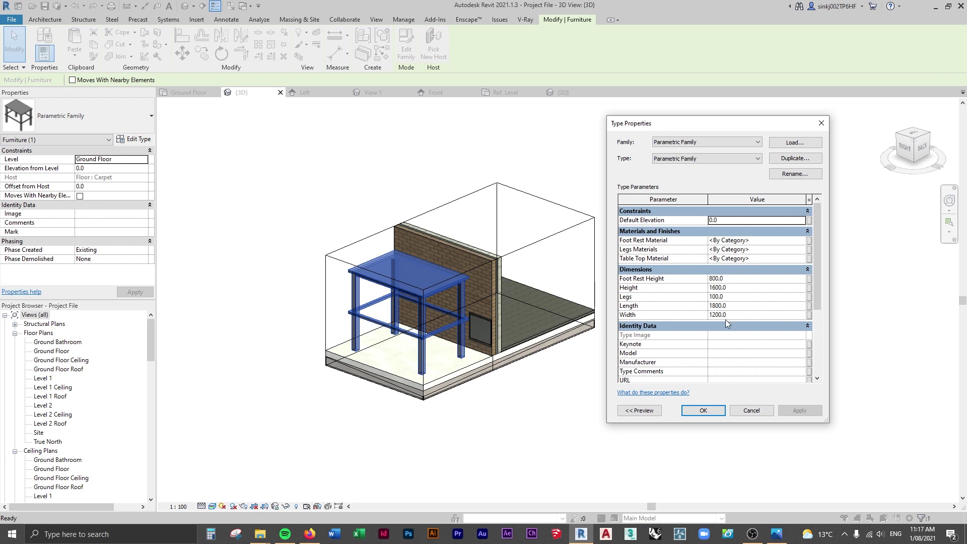
click(735, 287)
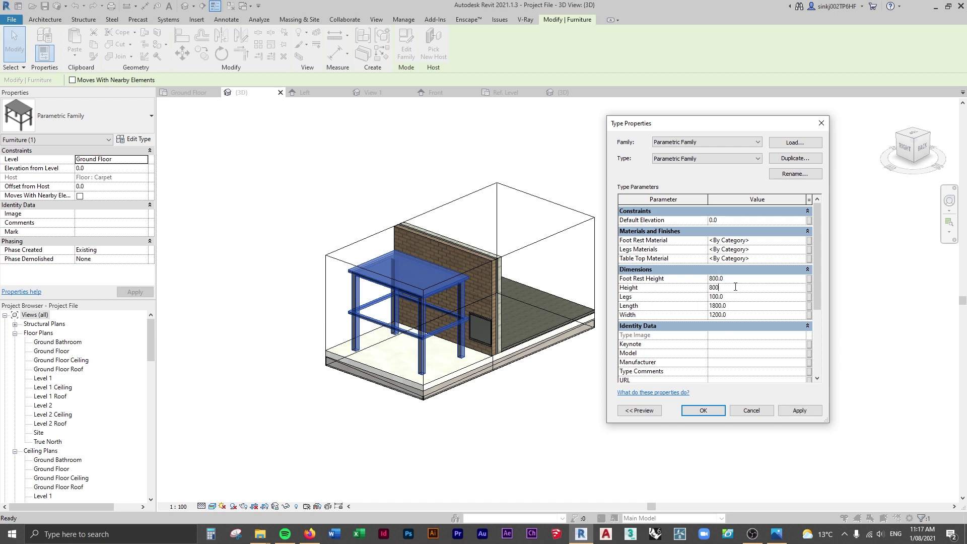
click(798, 410)
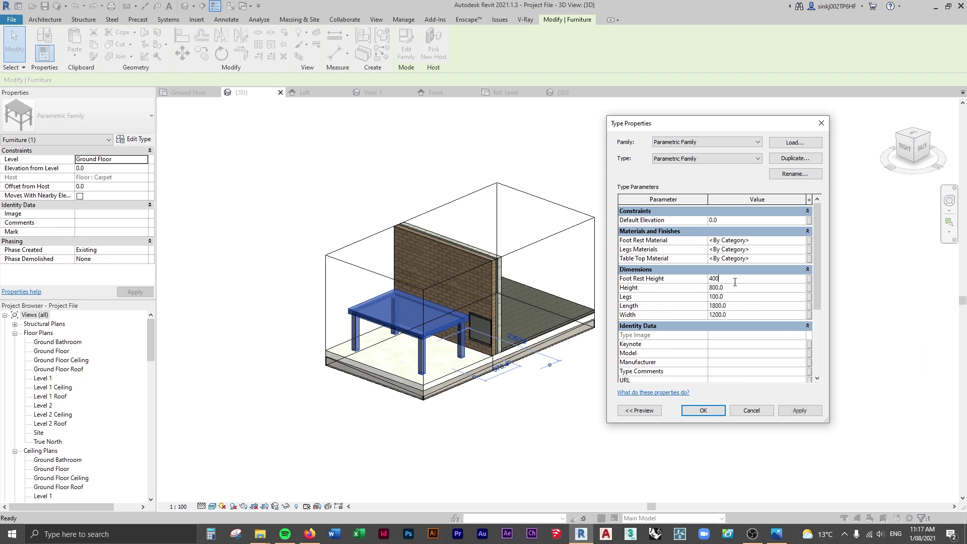
text(400)
click(796, 410)
Set the table type's Length to 1200 and Width to 800, and apply both values
click(738, 305)
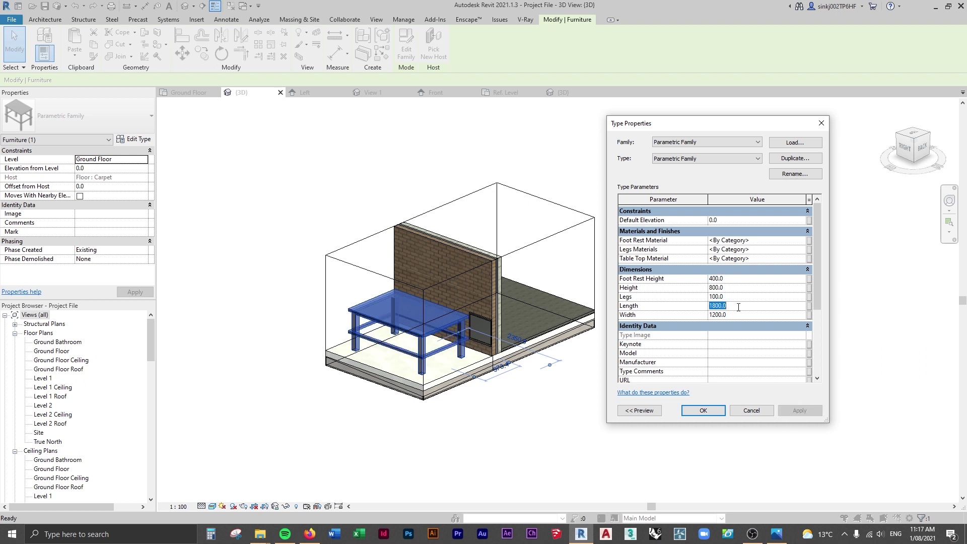
click(736, 315)
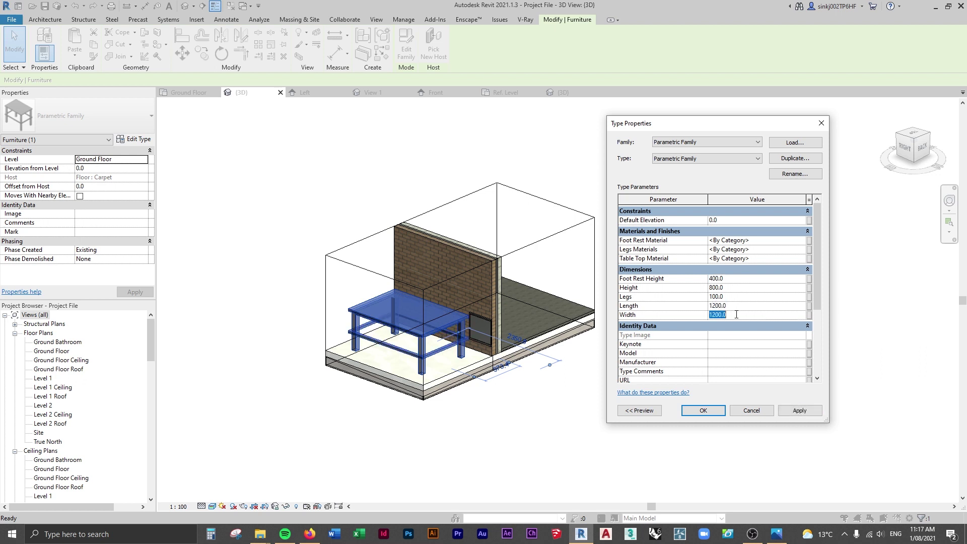
text(800)
click(786, 412)
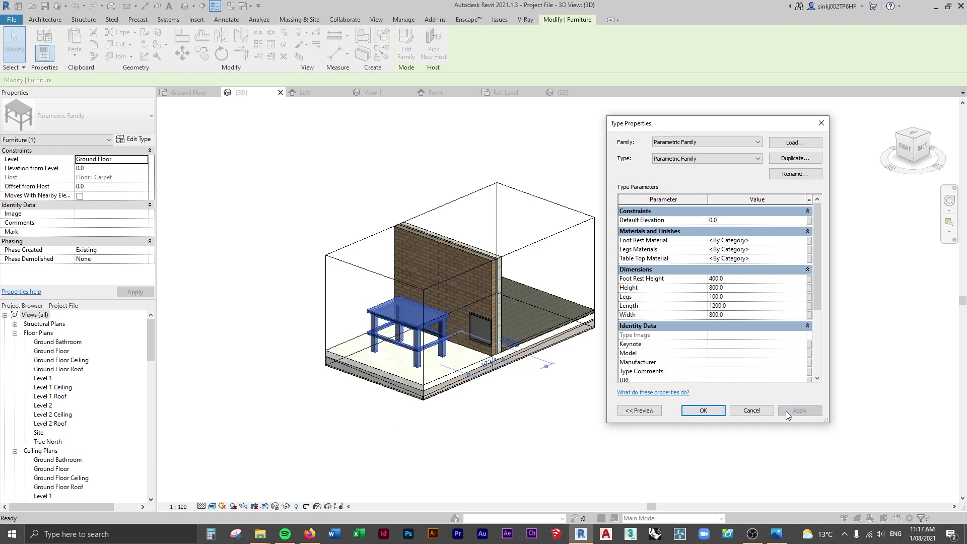
Assign Softwood, Lumber as the Table Top Material of the table type and deselect the table
click(803, 258)
double_click(427, 192)
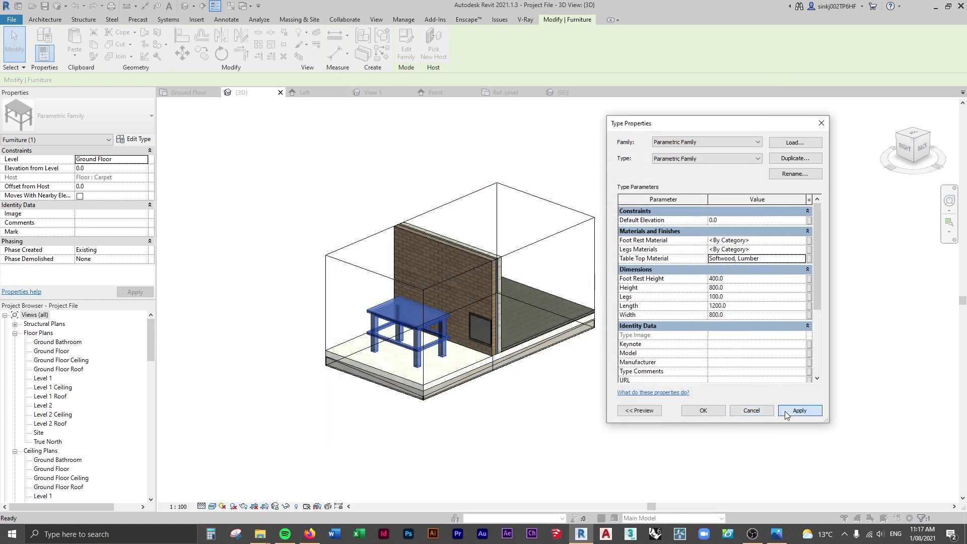
click(702, 410)
key(Escape)
Assign the Earth material to the table type's Legs Materials parameter and deselect the table
scroll(425, 311, up, 5)
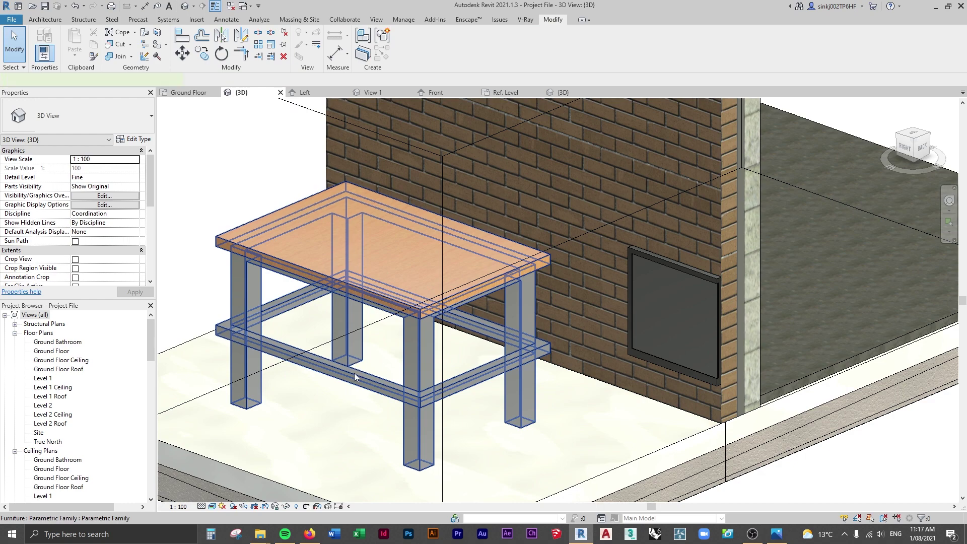
click(354, 372)
click(132, 139)
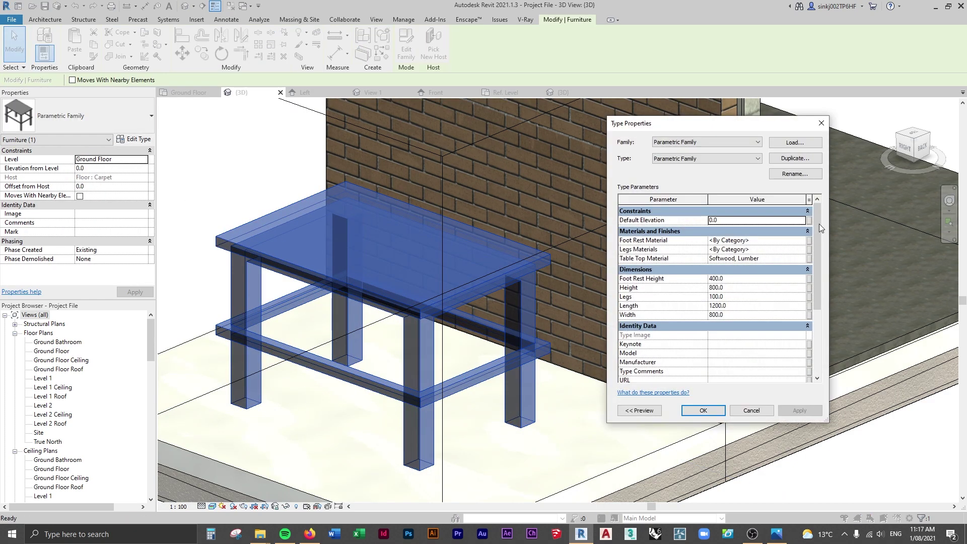
click(802, 249)
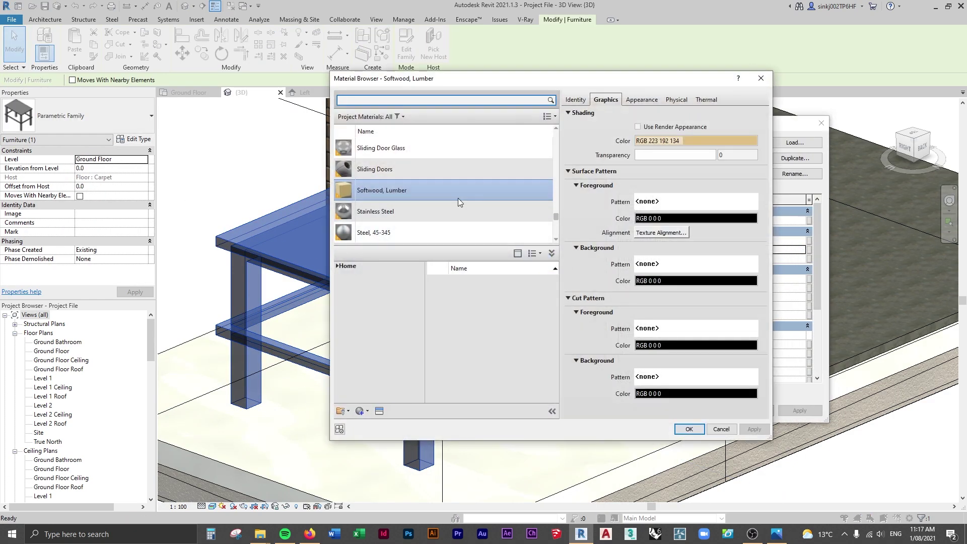
scroll(458, 198, up, 5)
scroll(476, 204, up, 10)
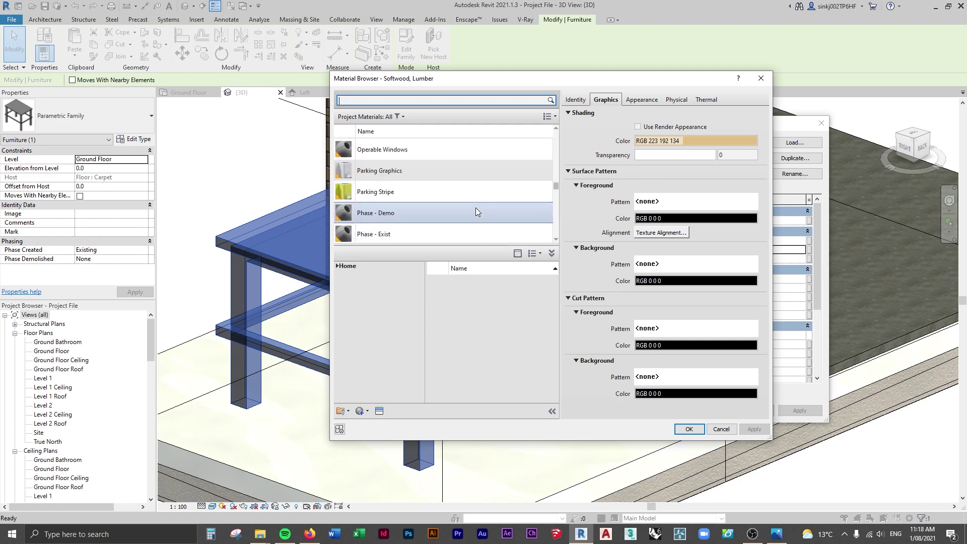
scroll(468, 189, up, 3)
double_click(397, 216)
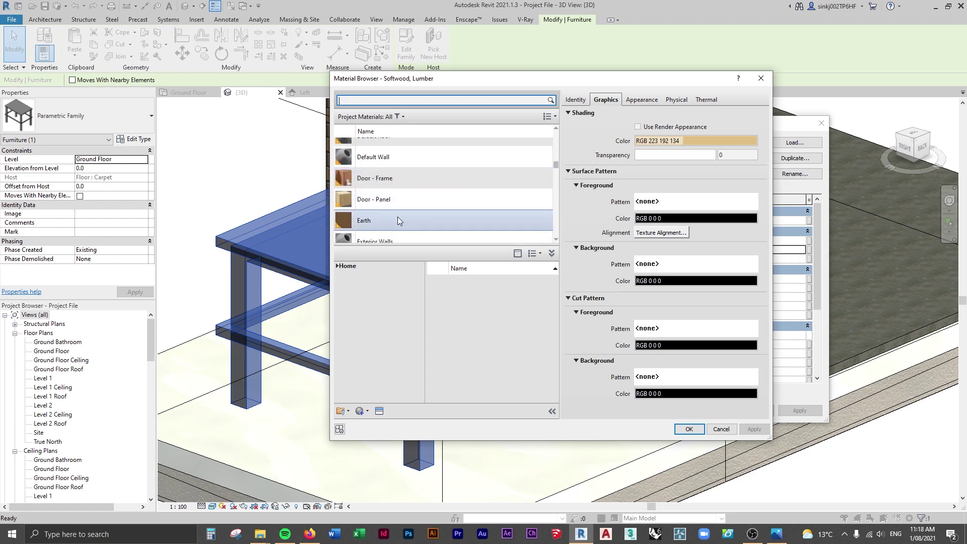
click(703, 411)
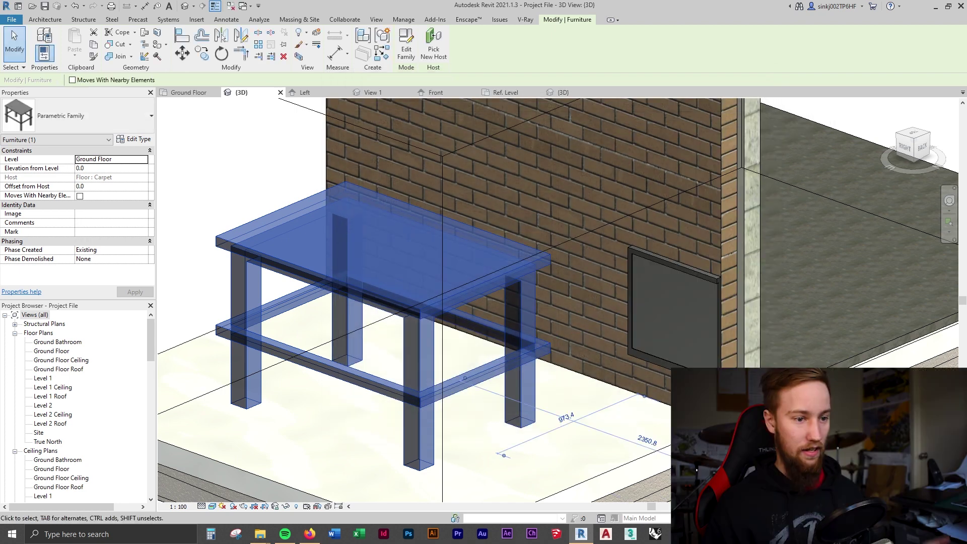
key(Escape)
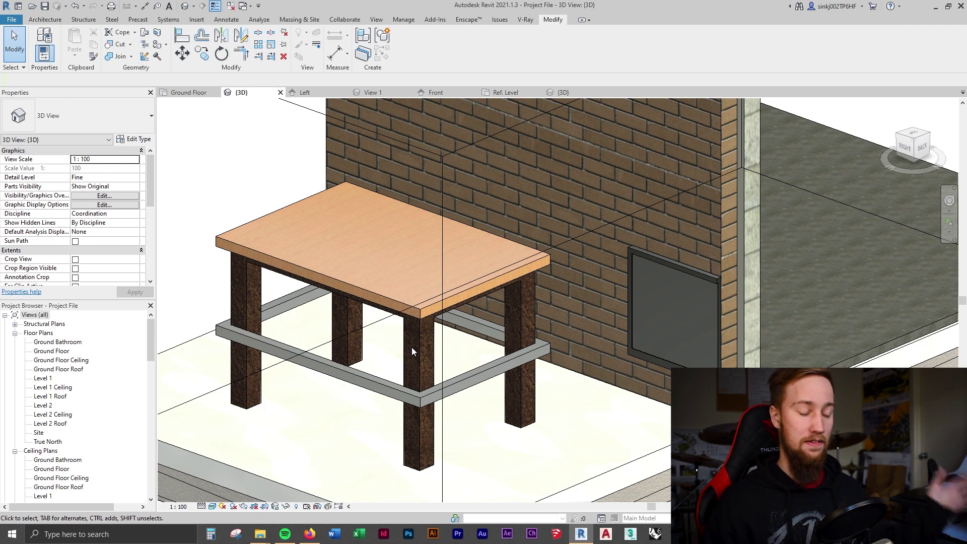
Search the materials for timber, add Glue-Laminated Timber to the project and assign it as the table type's Foot Rest Material
click(417, 337)
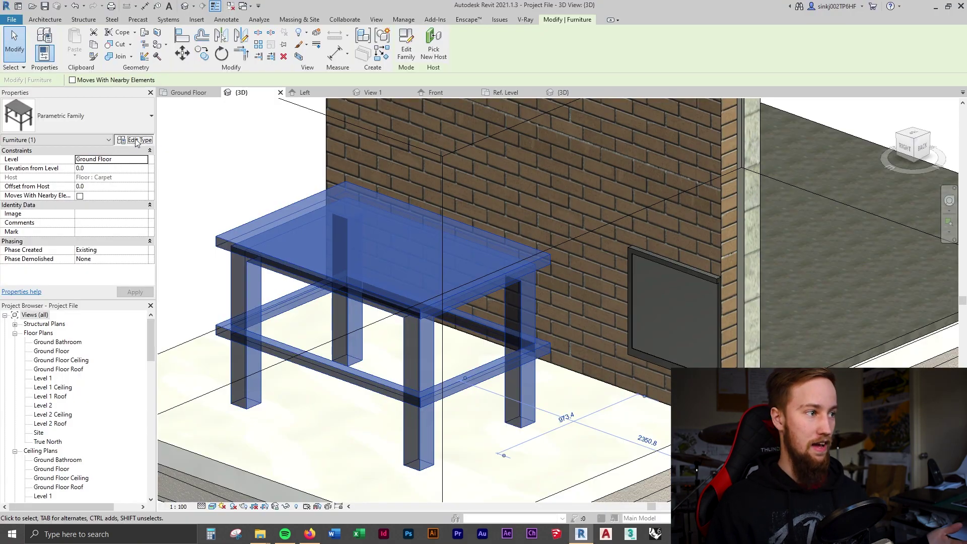
click(133, 139)
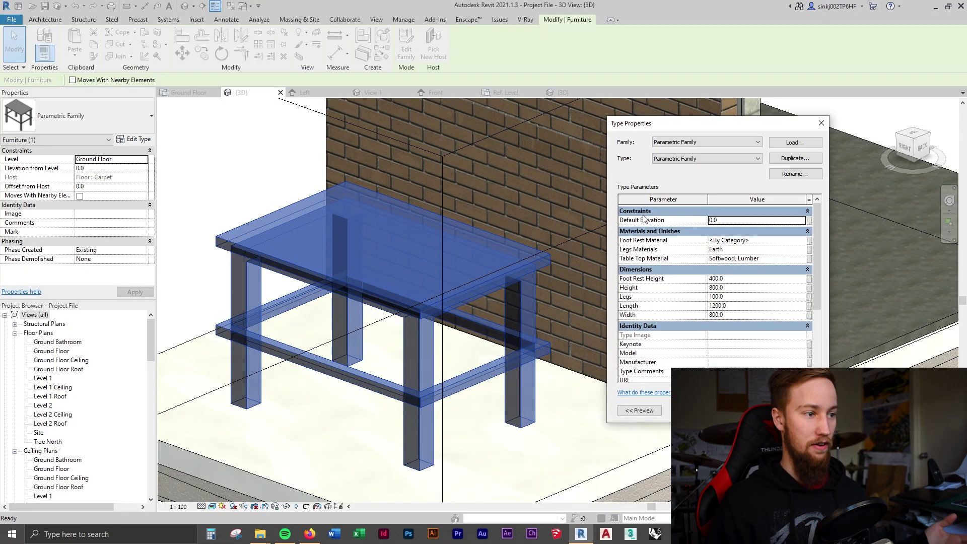
click(804, 247)
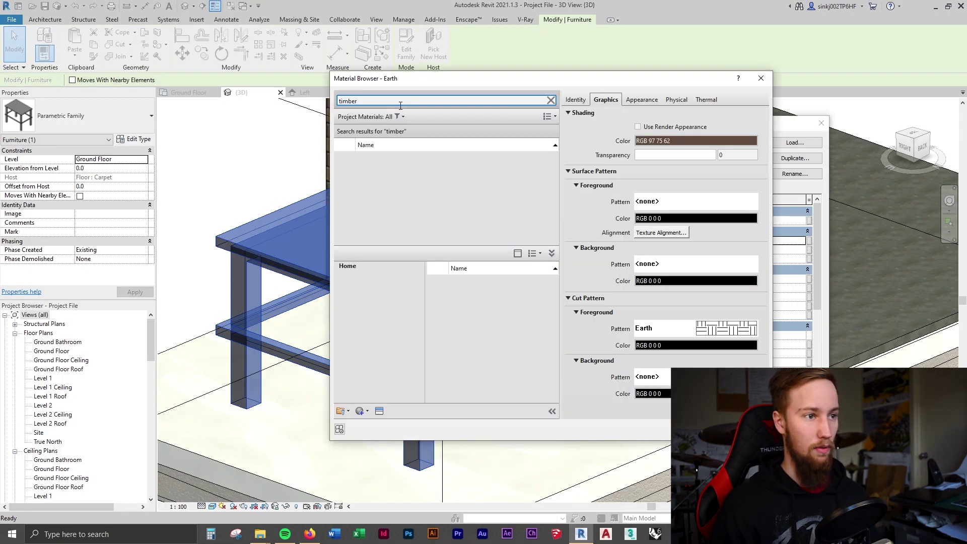
click(417, 203)
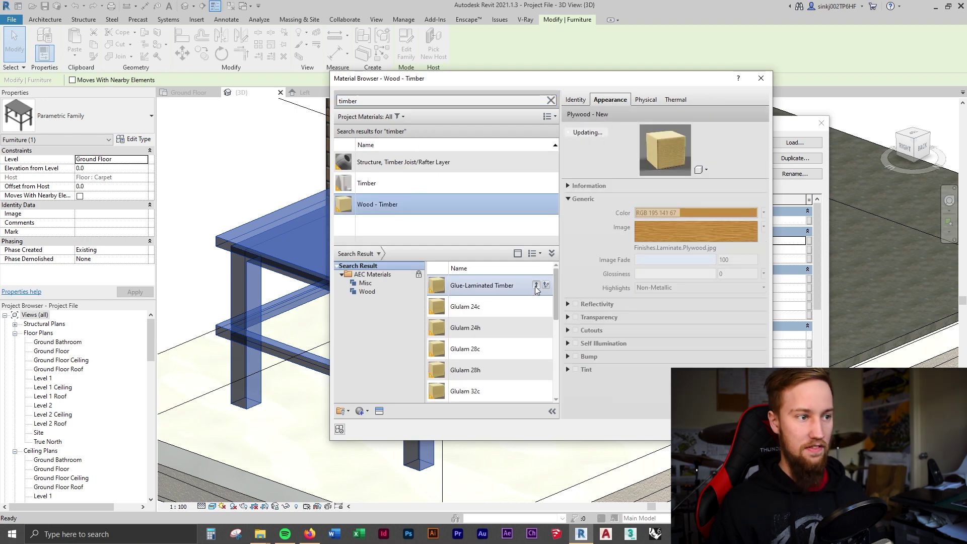
click(536, 286)
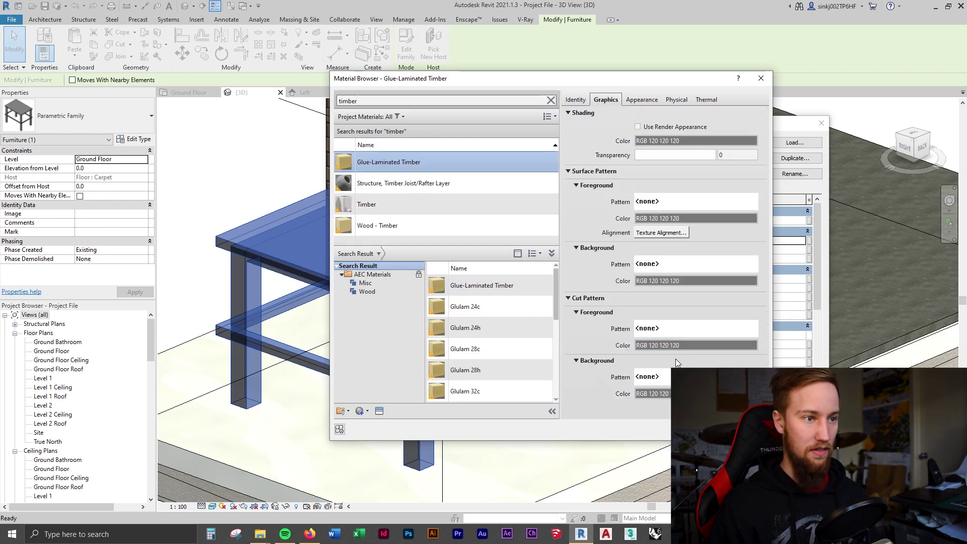
key(Return)
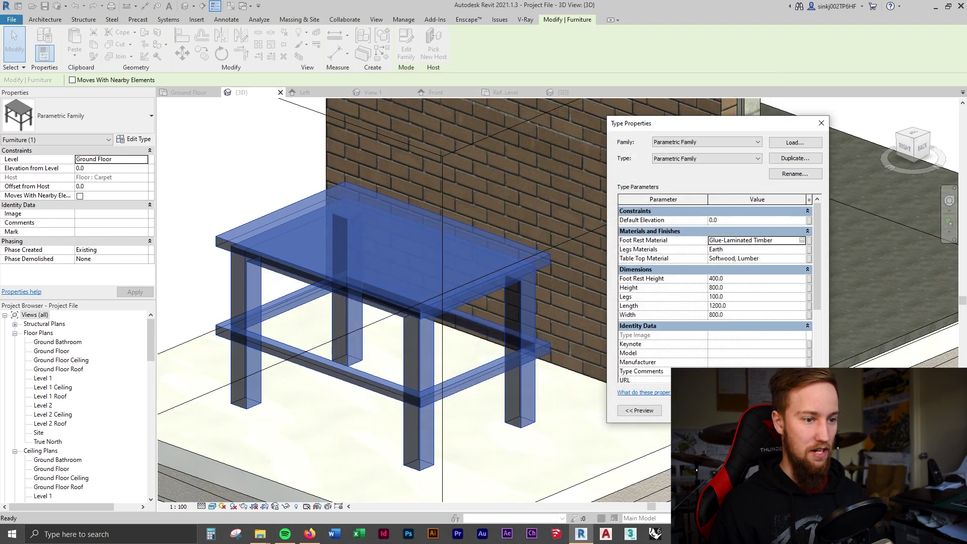
key(Return)
key(Escape)
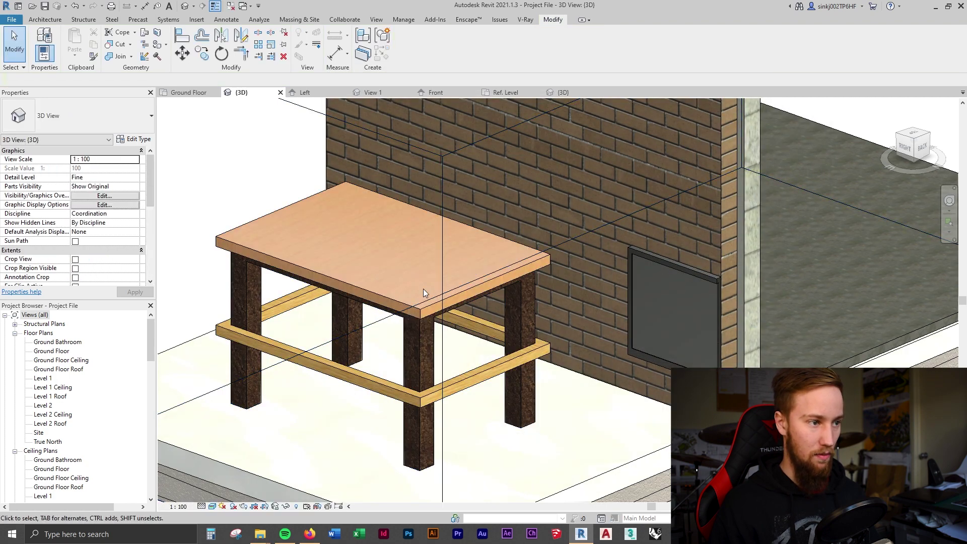
Set the table type's Foot Rest, Legs and Table Top materials all to Wood - Timber
scroll(423, 289, up, 2)
click(484, 286)
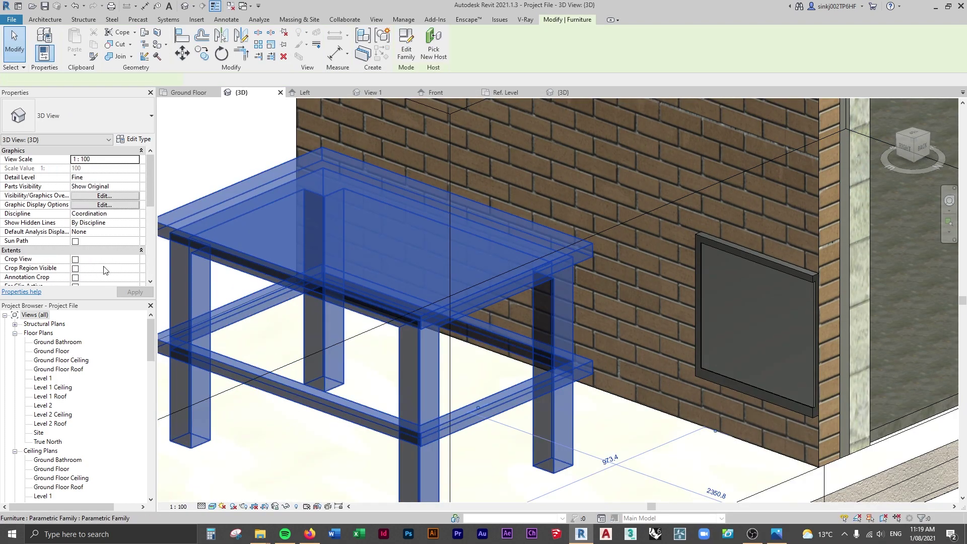
click(132, 140)
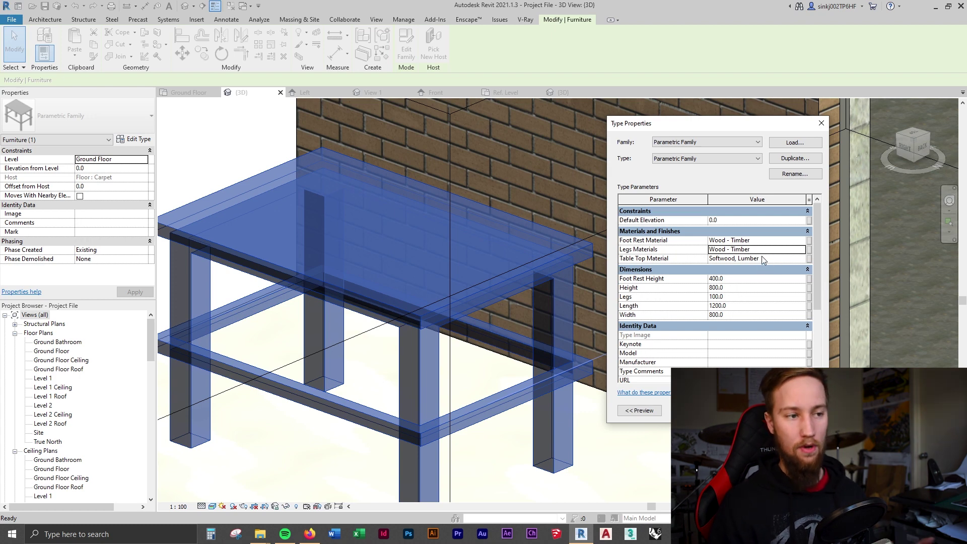
click(762, 256)
click(803, 258)
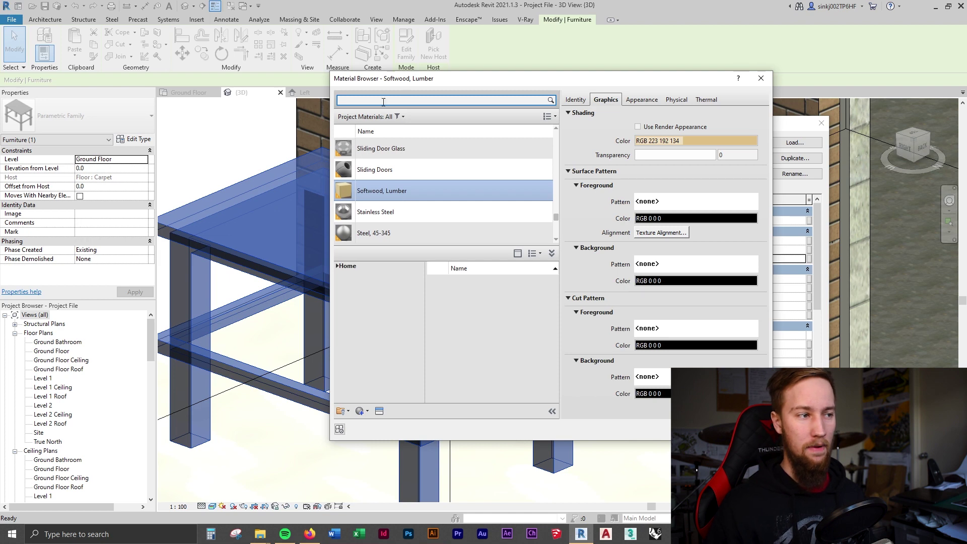
text(wood)
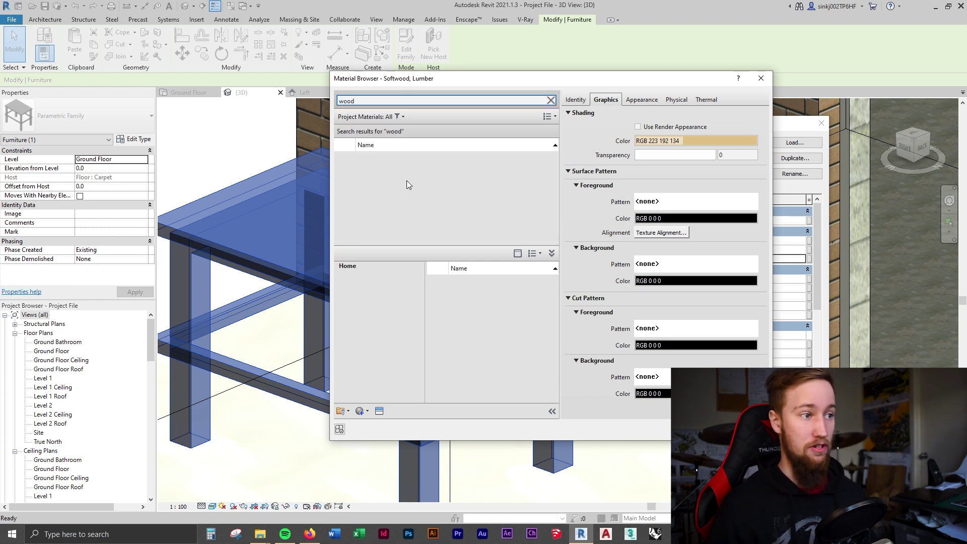
click(398, 206)
click(398, 207)
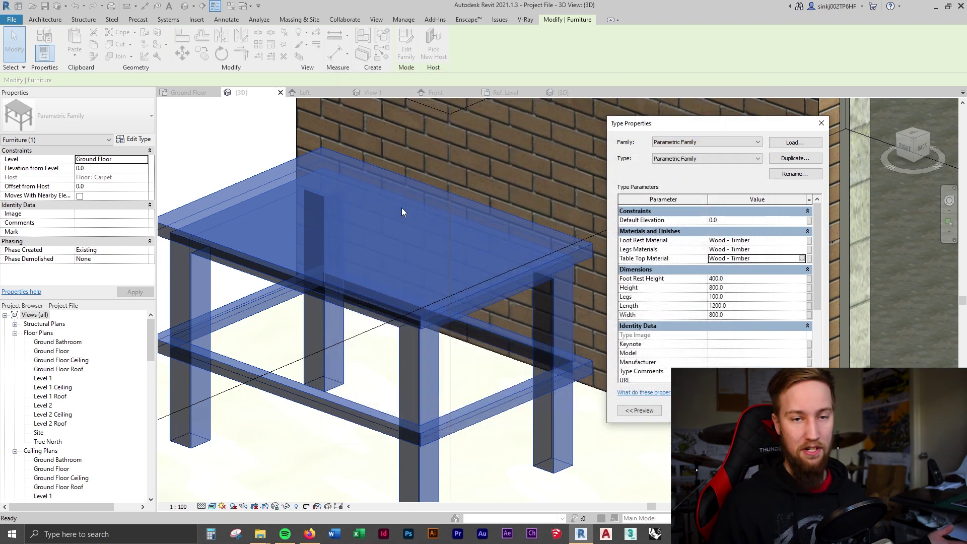
key(Return)
key(Escape)
Delete the existing rectangular table beside the sofa in the Ground Floor plan and move the parametric table into its place
scroll(453, 302, down, 3)
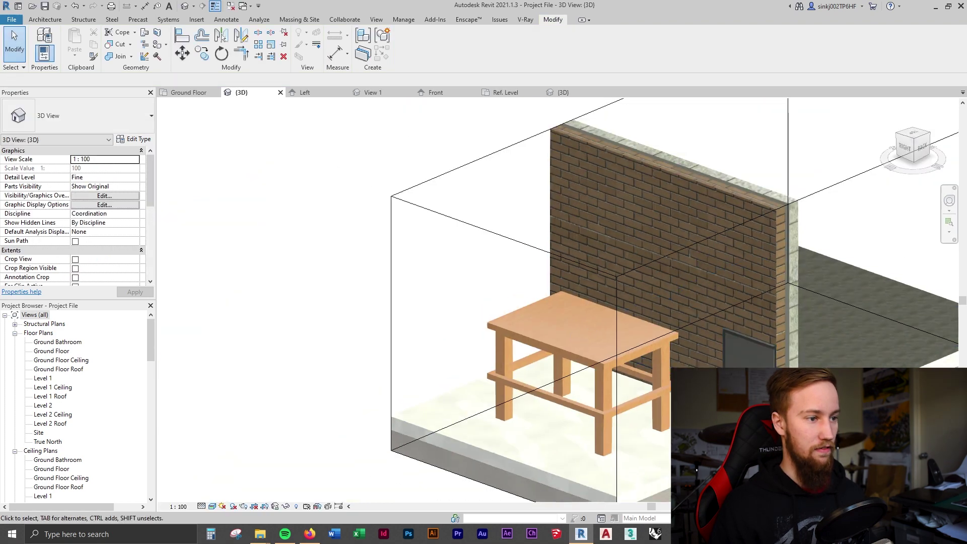
shift+middle_drag(654, 353, 650, 438)
scroll(617, 384, up, 2)
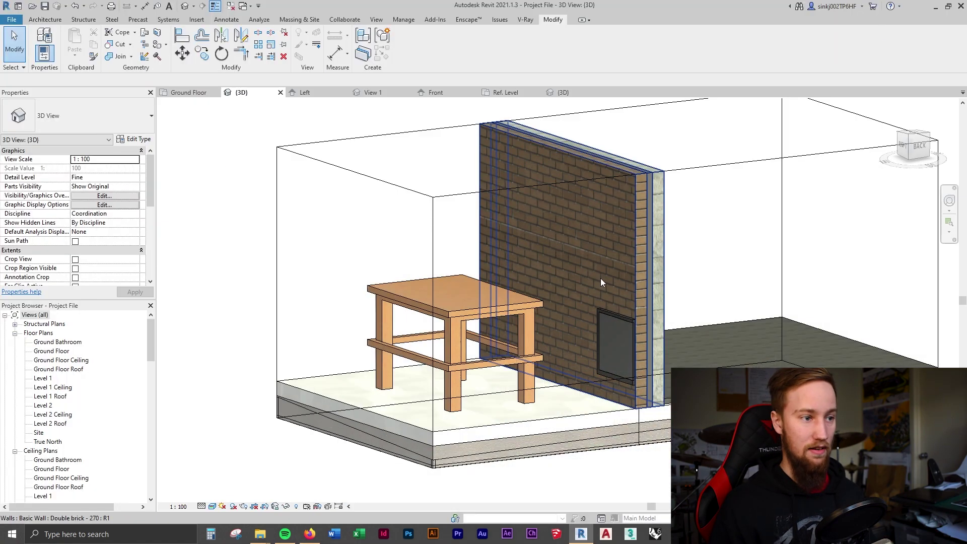
scroll(600, 278, down, 2)
click(509, 291)
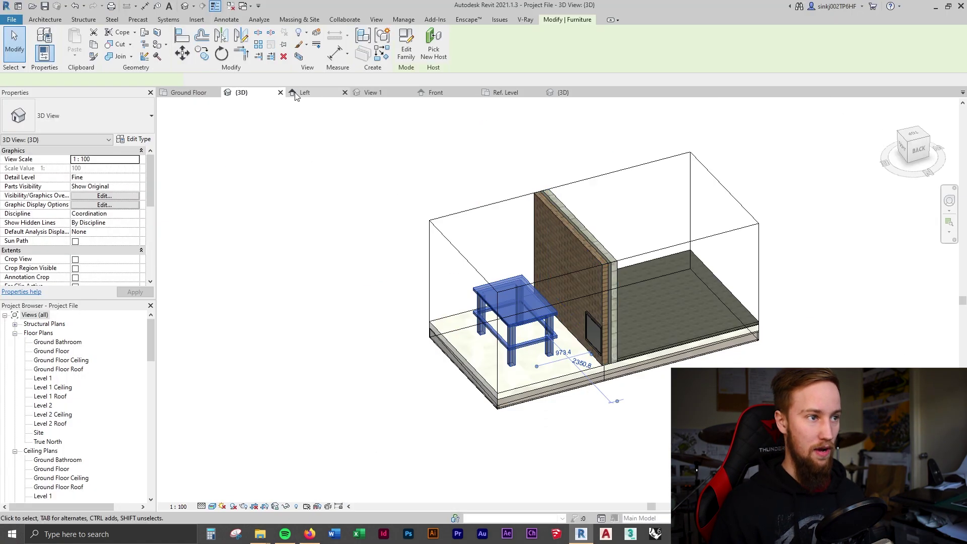
click(190, 92)
click(592, 317)
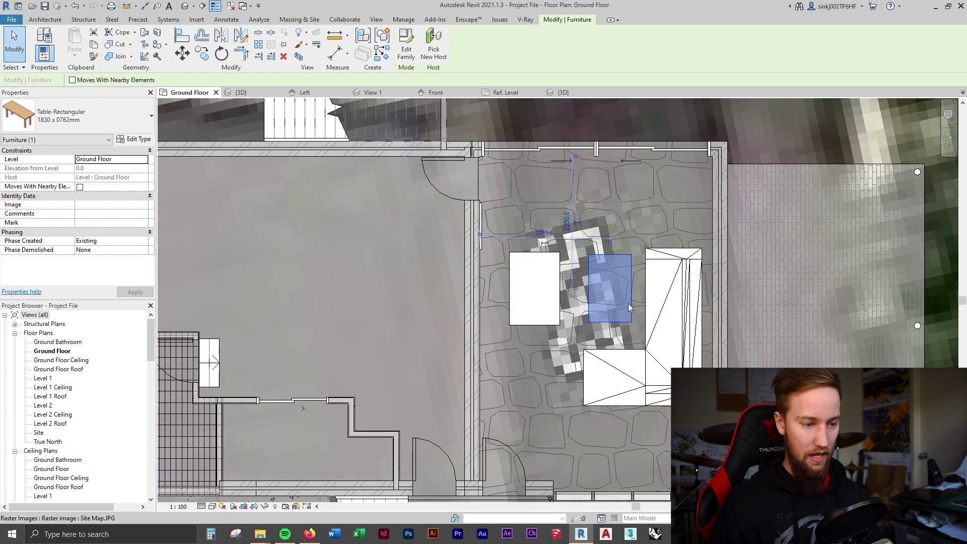
key(Delete)
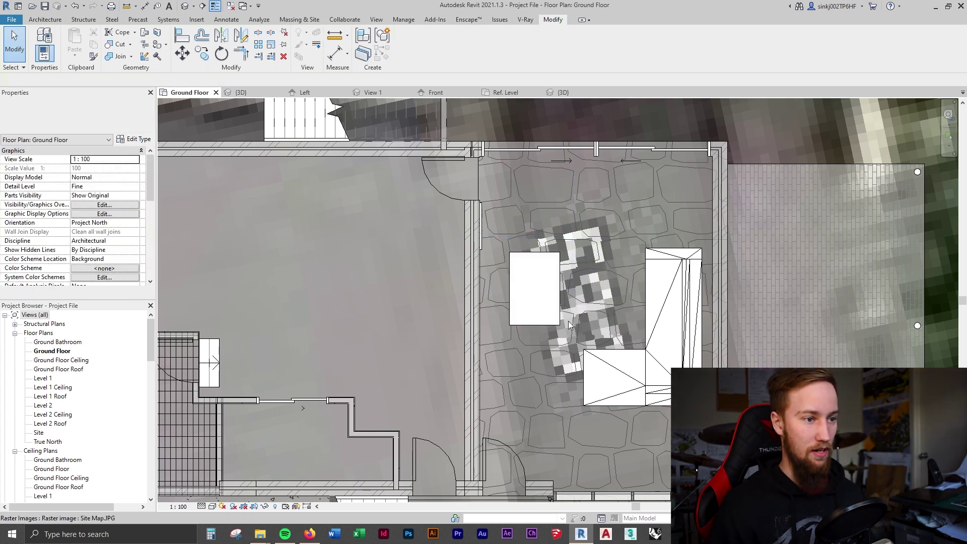
click(560, 323)
drag(560, 323, 629, 320)
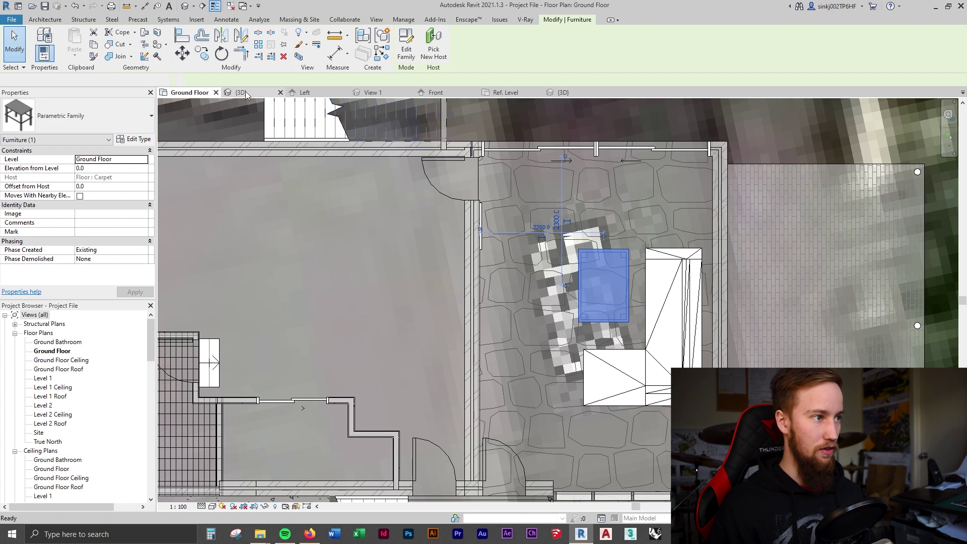
Isolate the moved table in a new 3D section box and extend the box to take in the surrounding living room
click(280, 93)
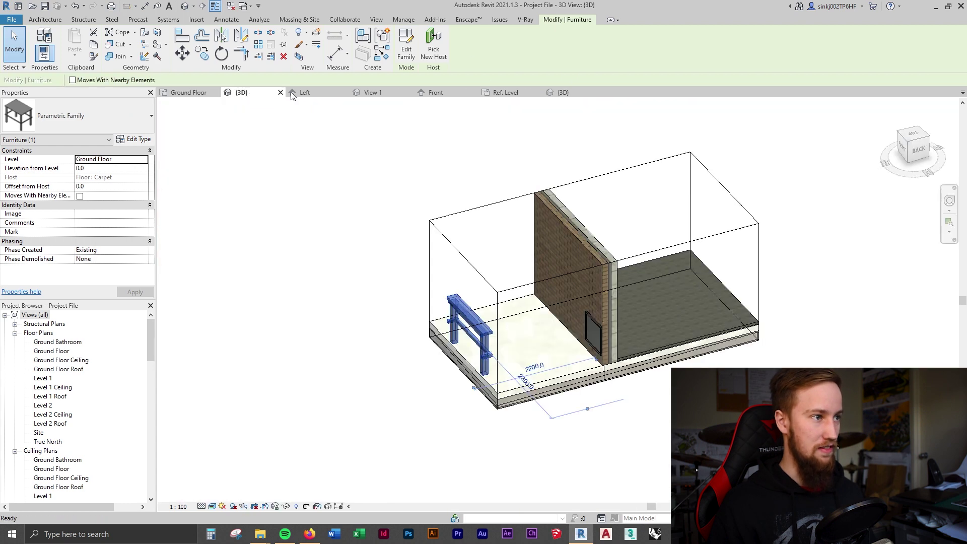
click(300, 57)
scroll(579, 302, down, 3)
click(637, 312)
drag(612, 285, 865, 261)
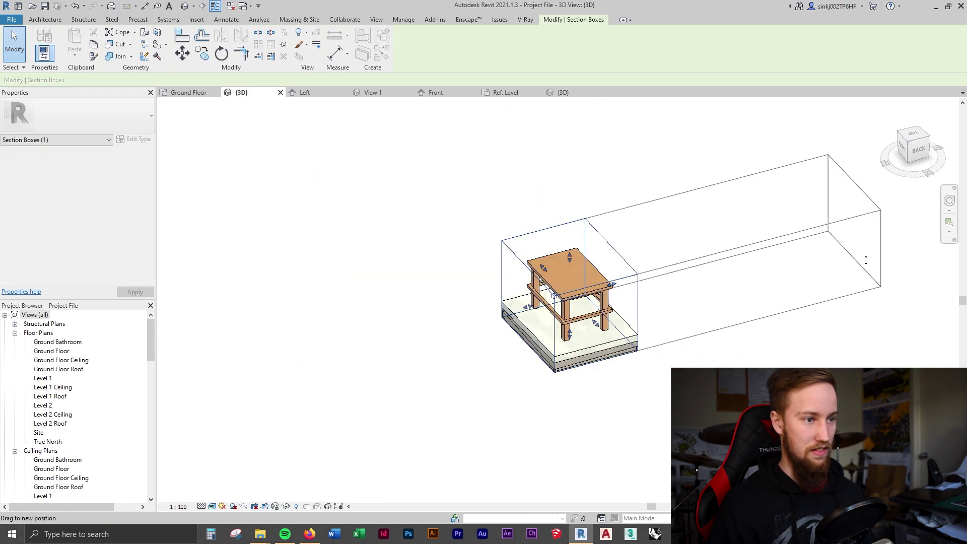
shift+middle_drag(865, 260, 706, 339)
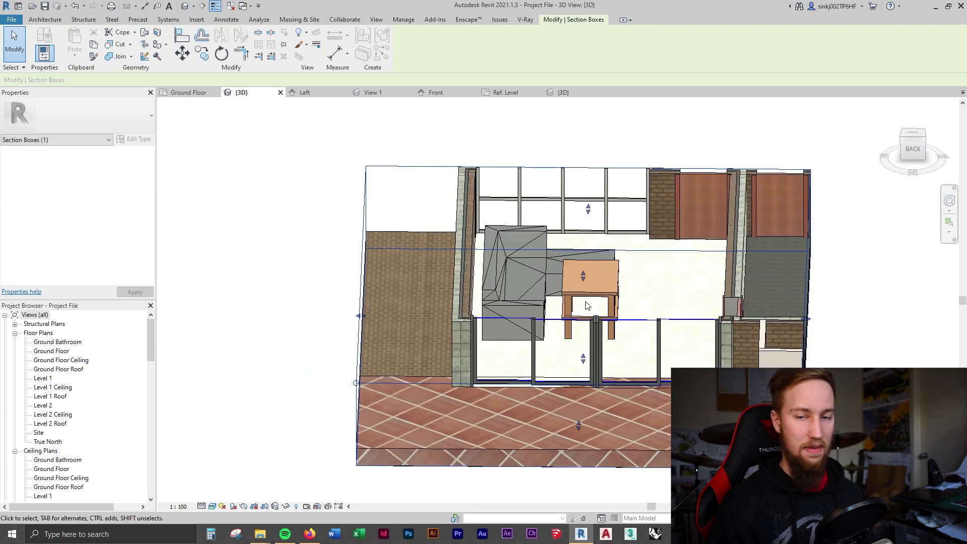
key(Escape)
Switch to Photos to compare the table's proportions with the coffee table in the living room reference photo, and return to Revit
key(alt+Tab)
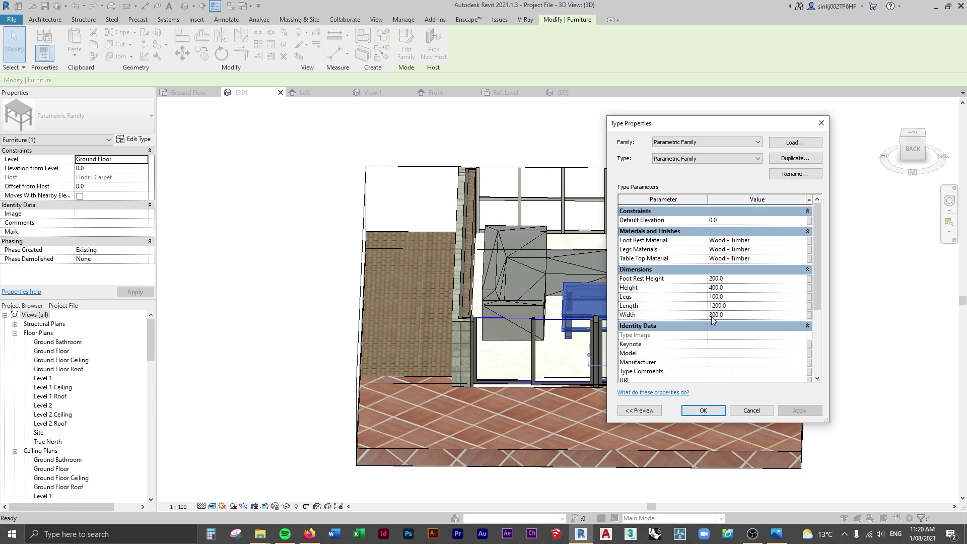
click(776, 534)
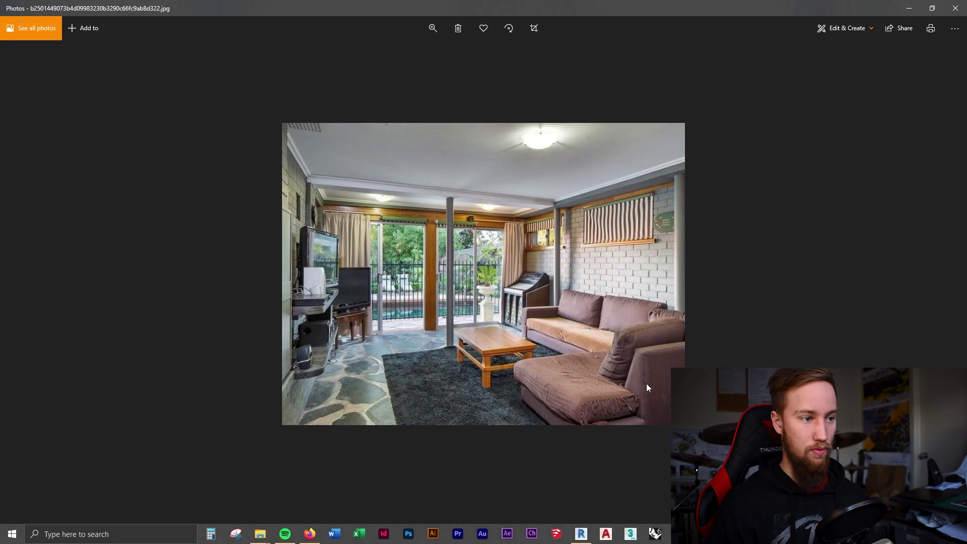
click(910, 7)
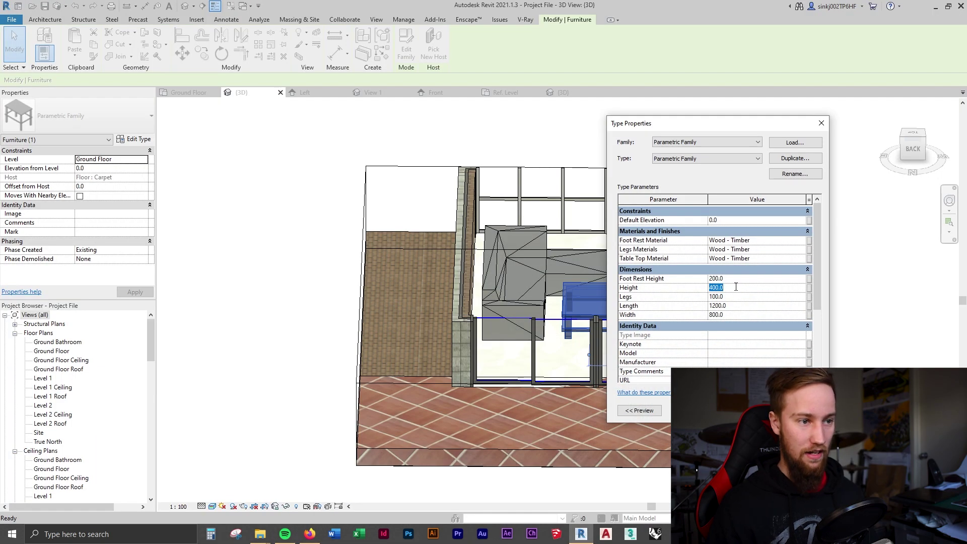
Set the table type's Height to 500 and its Foot Rest Height to 250, and deselect the table
text(500)
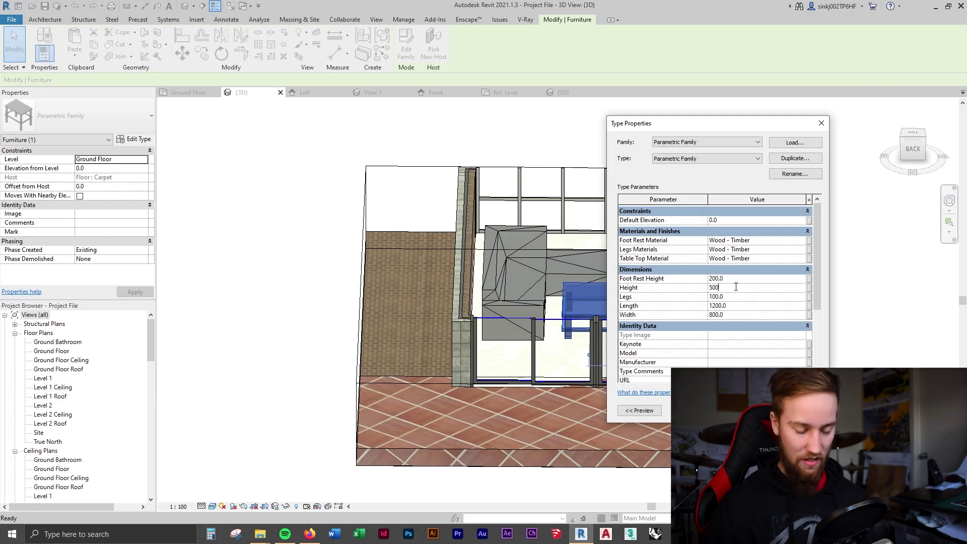
text(300)
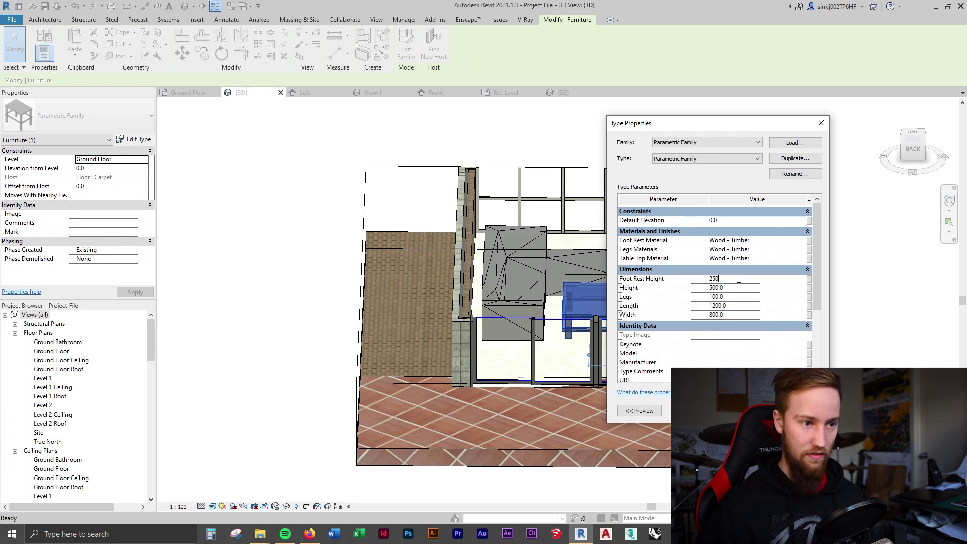
key(Return)
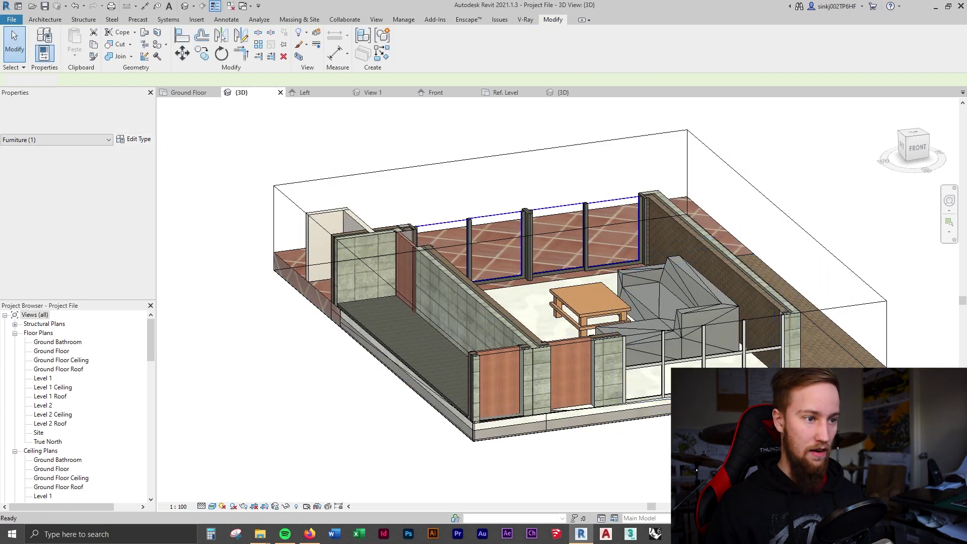
key(Escape)
Start the Enscape real-time rendering of the 3D view containing the living room and the resized table
shift+middle_drag(453, 302, 579, 302)
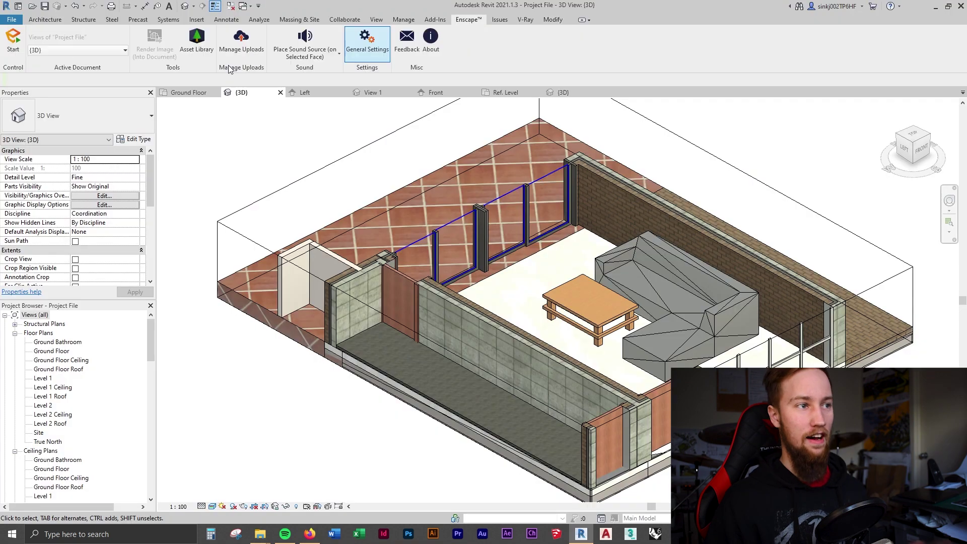
click(14, 45)
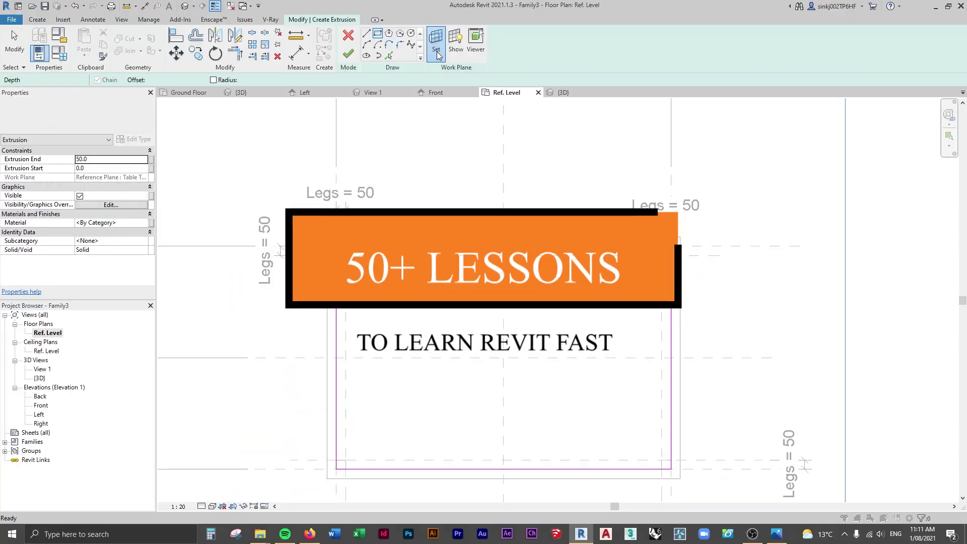
click(436, 50)
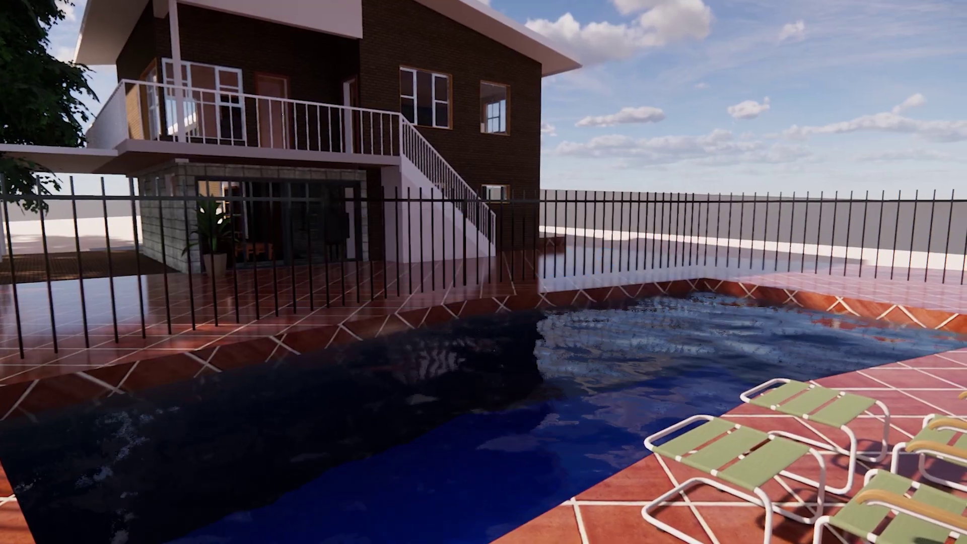